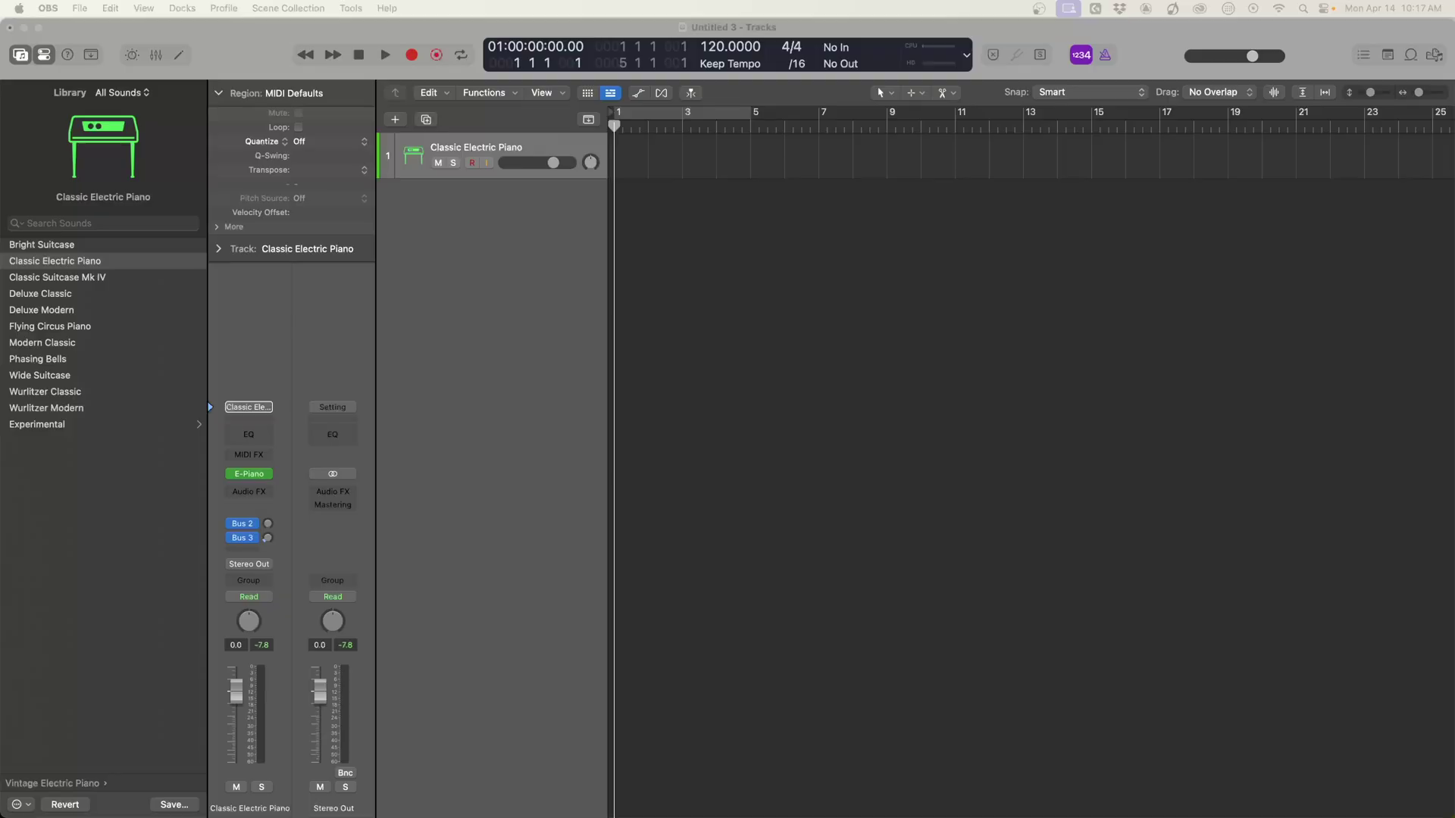
Zoom out in Logic Pro to show the whole '5-The Light - Master.3' region on track 2.
left_click(1166, 253)
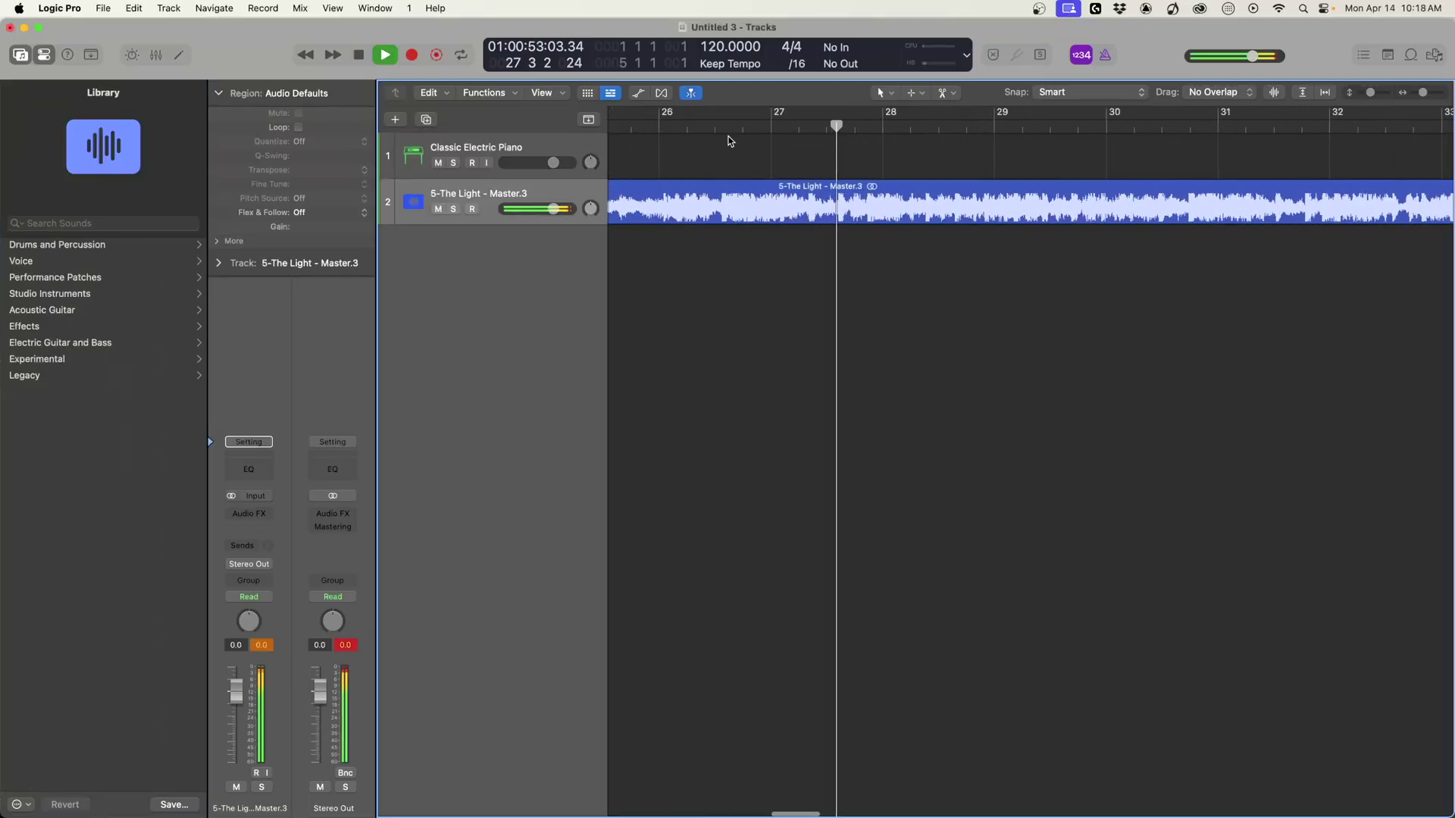
key("super+Left")
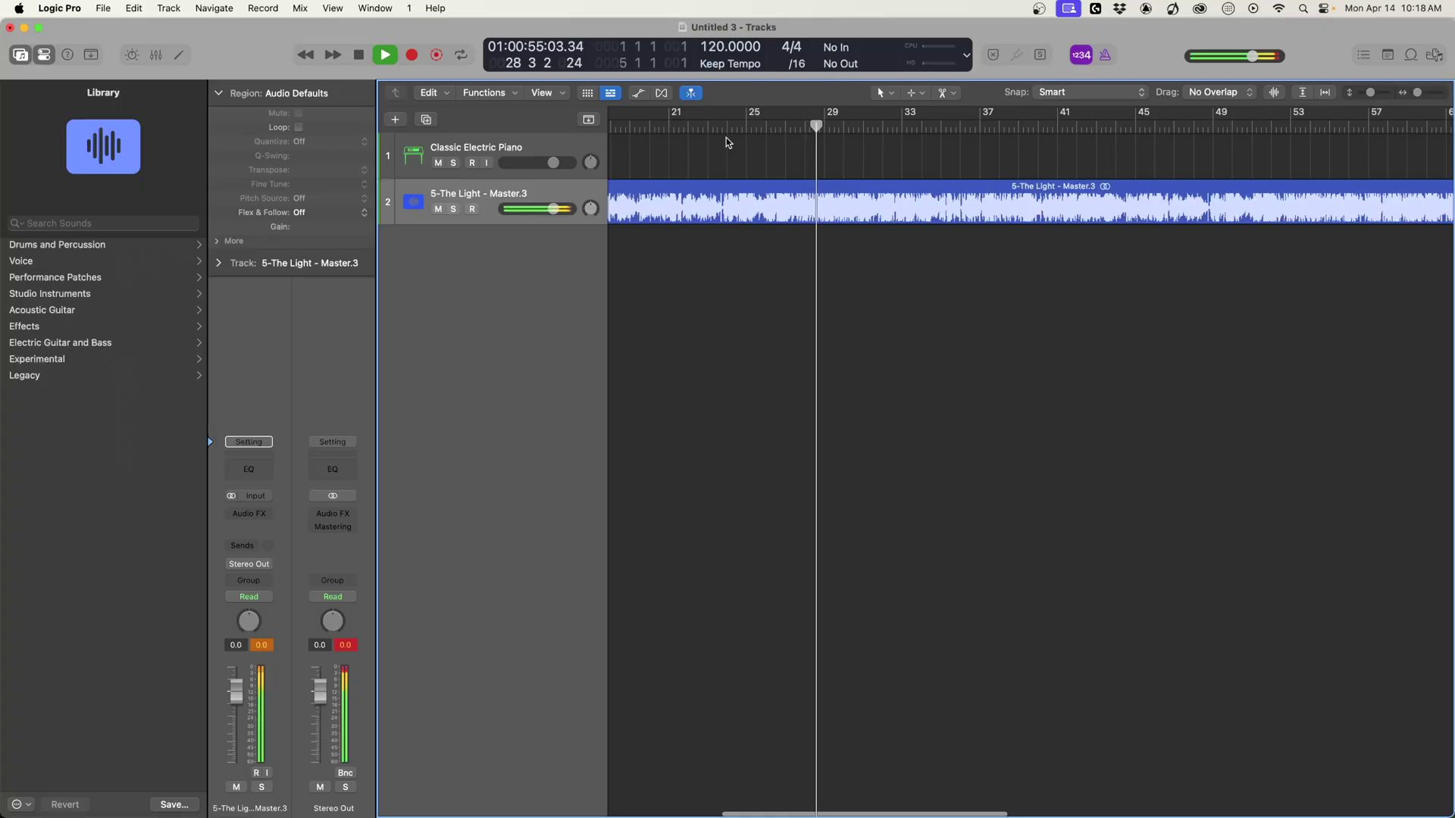
key("super+Left")
key("super+Left")
key("super+Left")
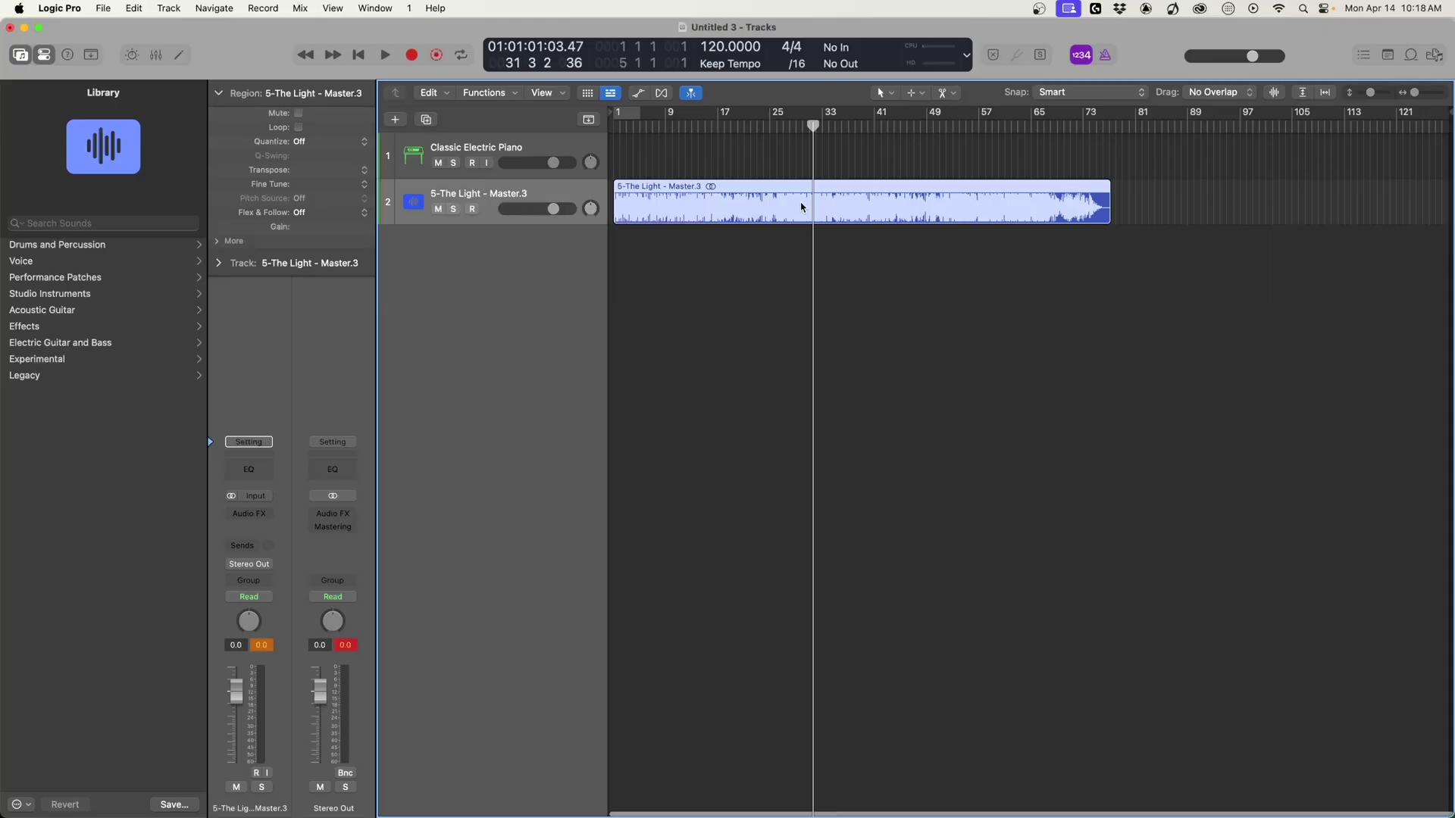
Run Stem Splitter on the song region, keeping Vocals, Drums, Bass and Other.
right_click(802, 206)
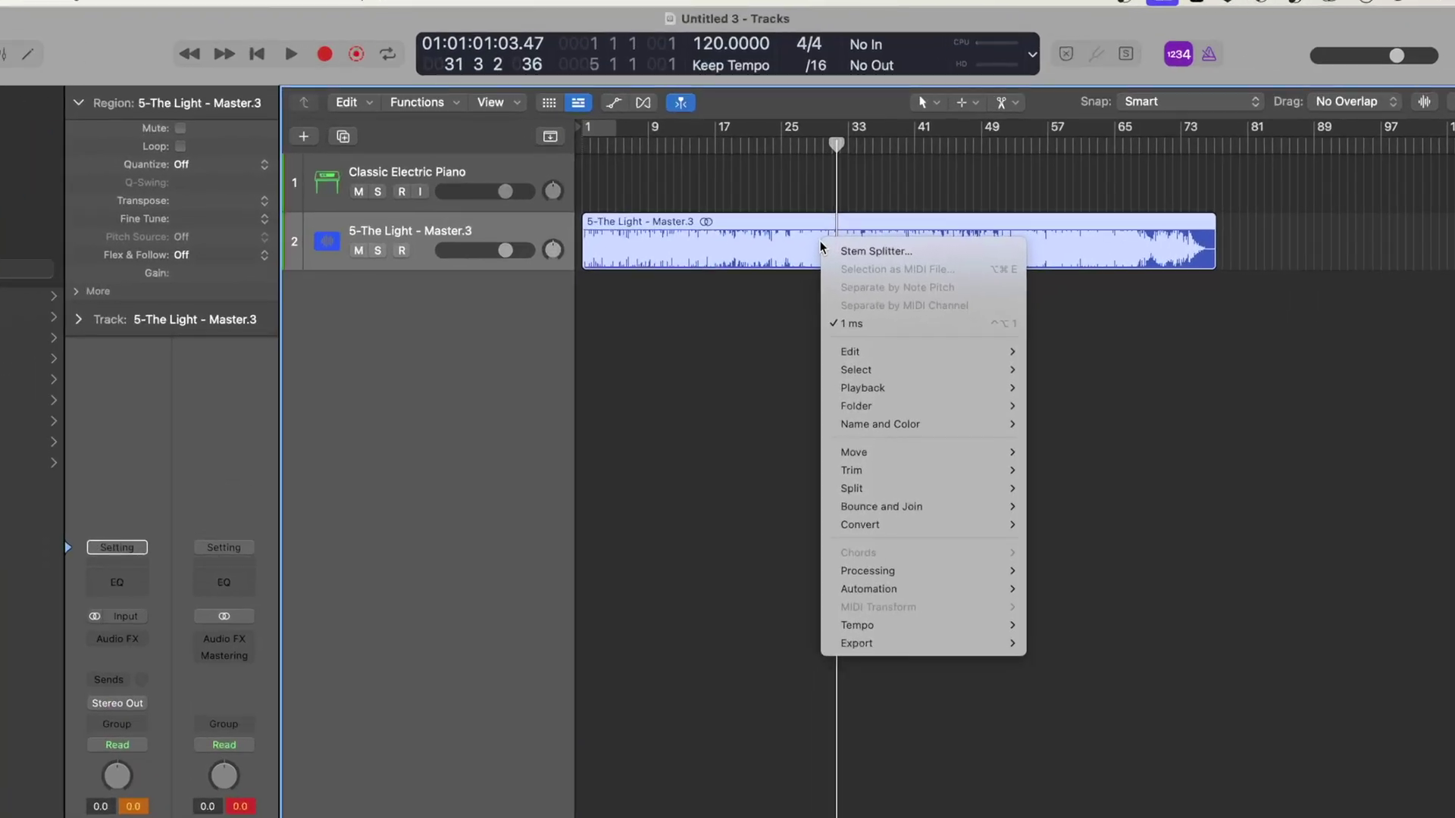
left_click(849, 253)
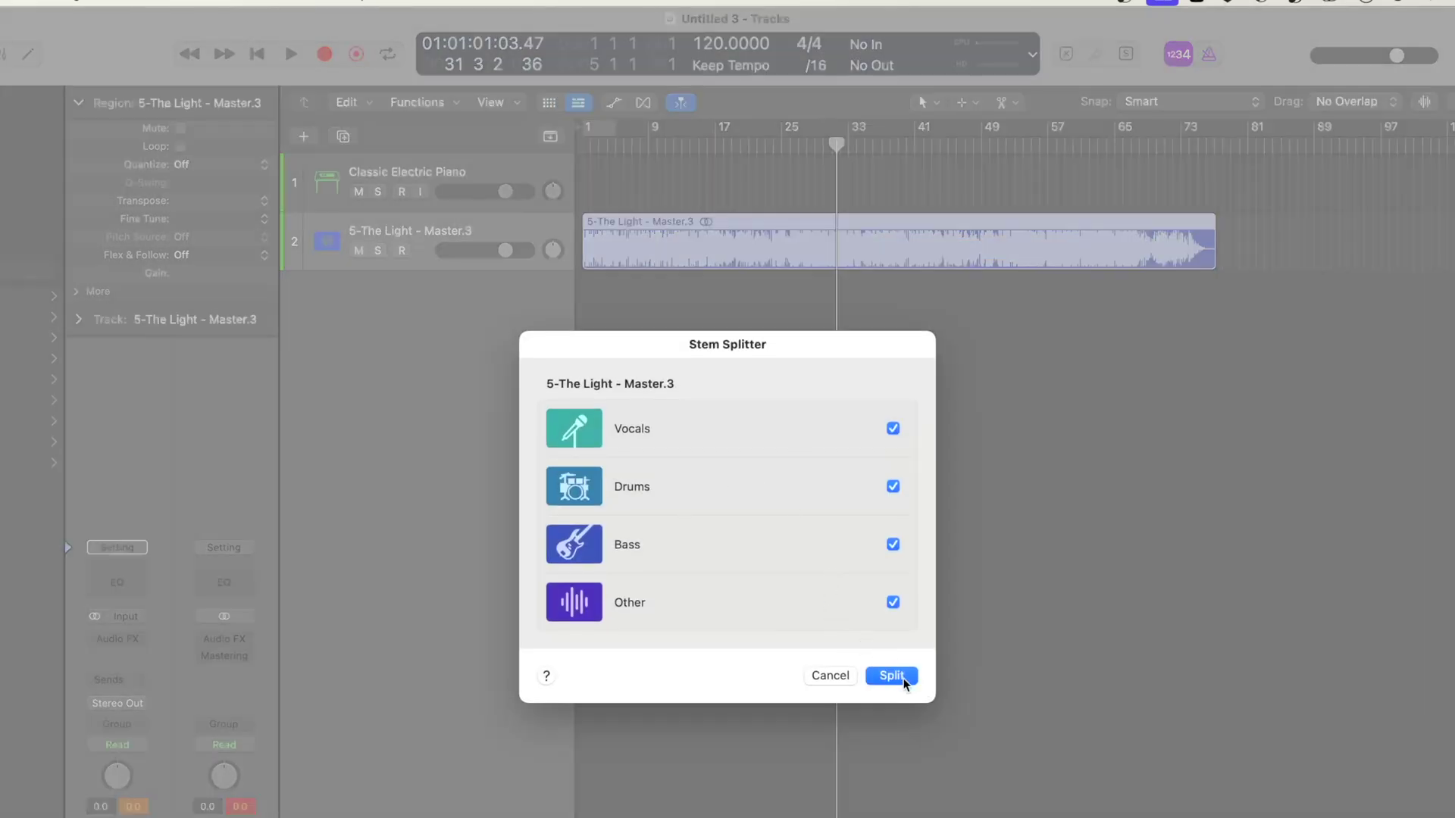
left_click(892, 675)
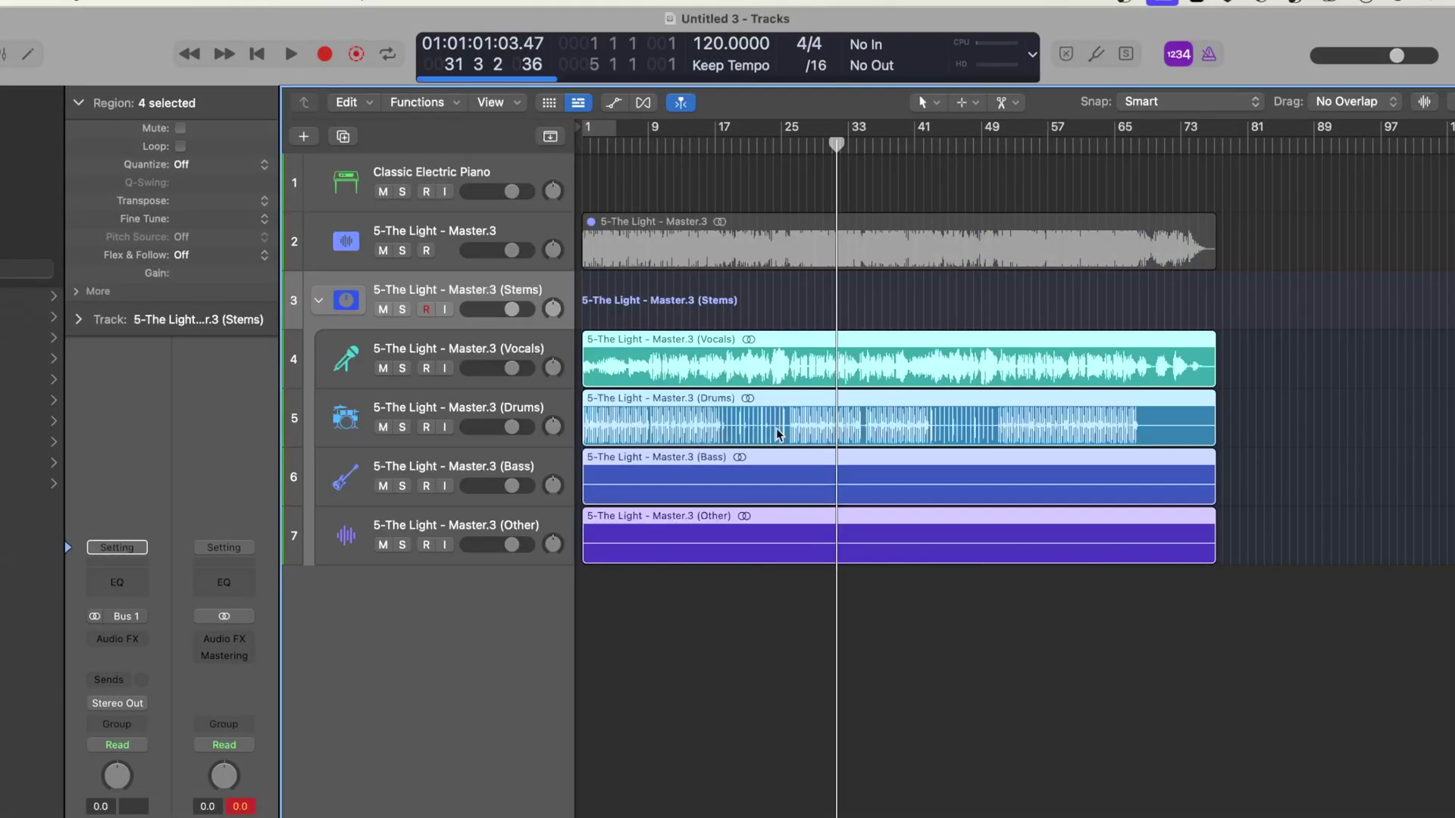
key("super+Right")
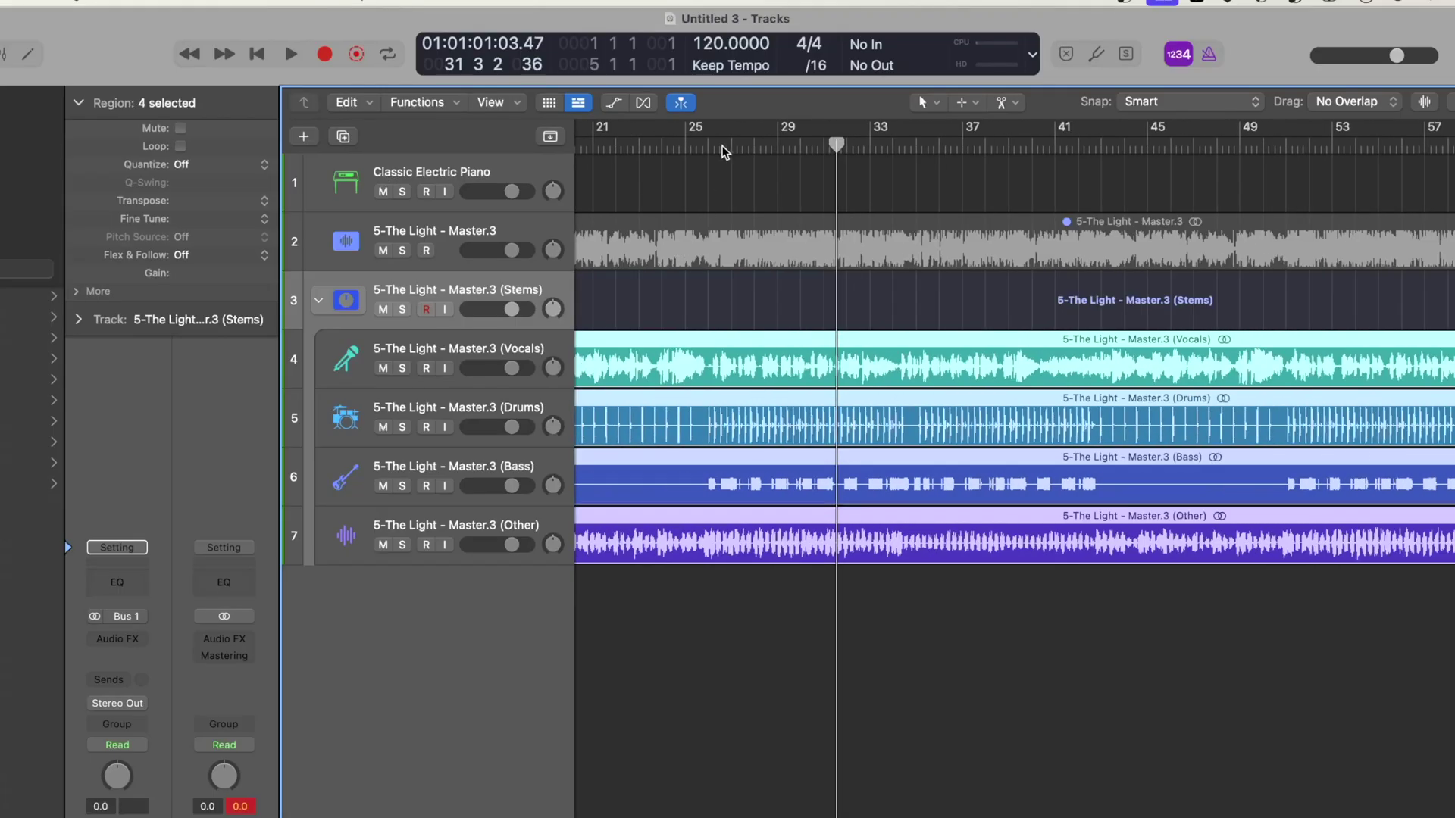
left_click(402, 368)
key("space")
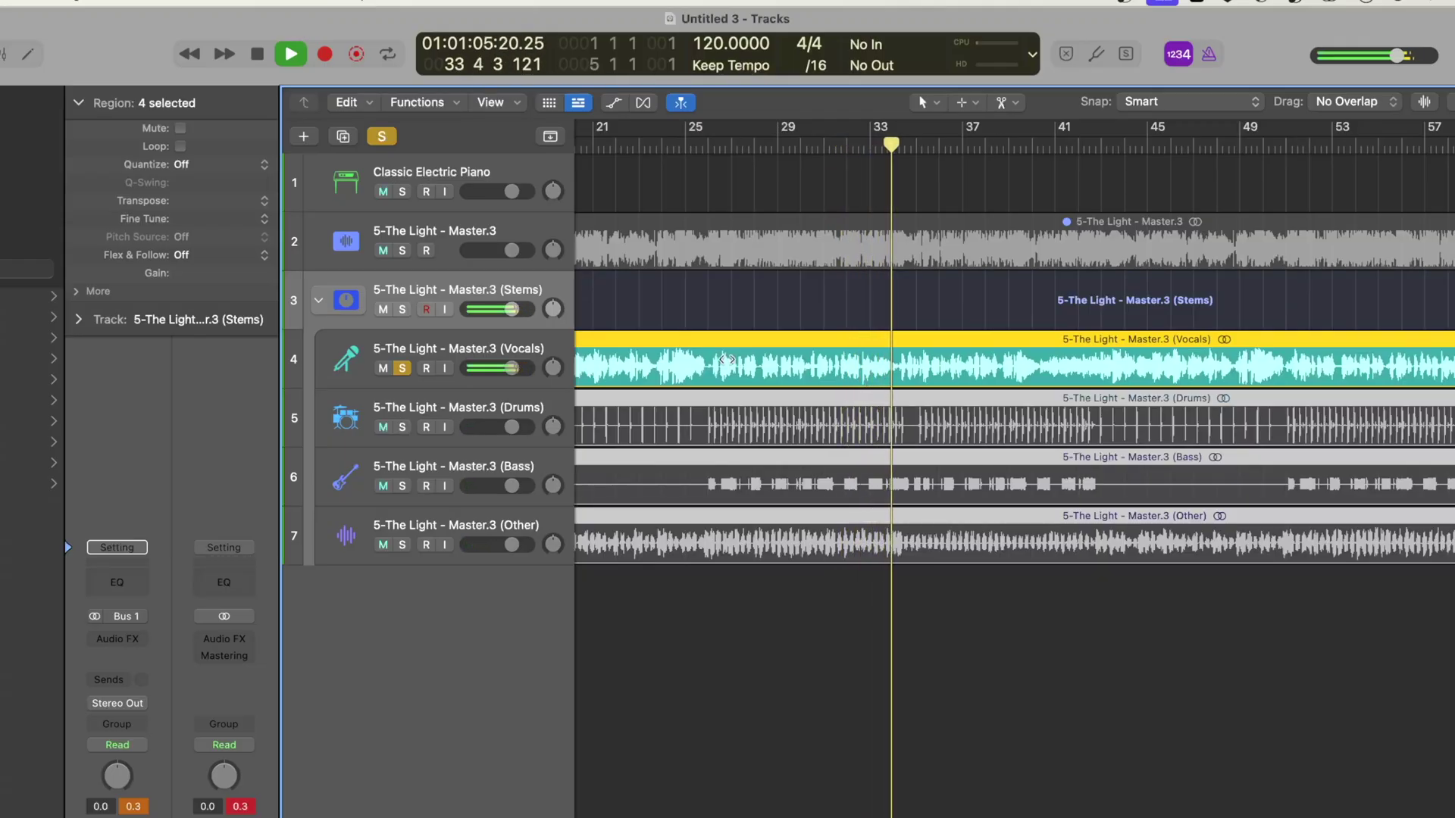
key("space")
left_click(403, 427)
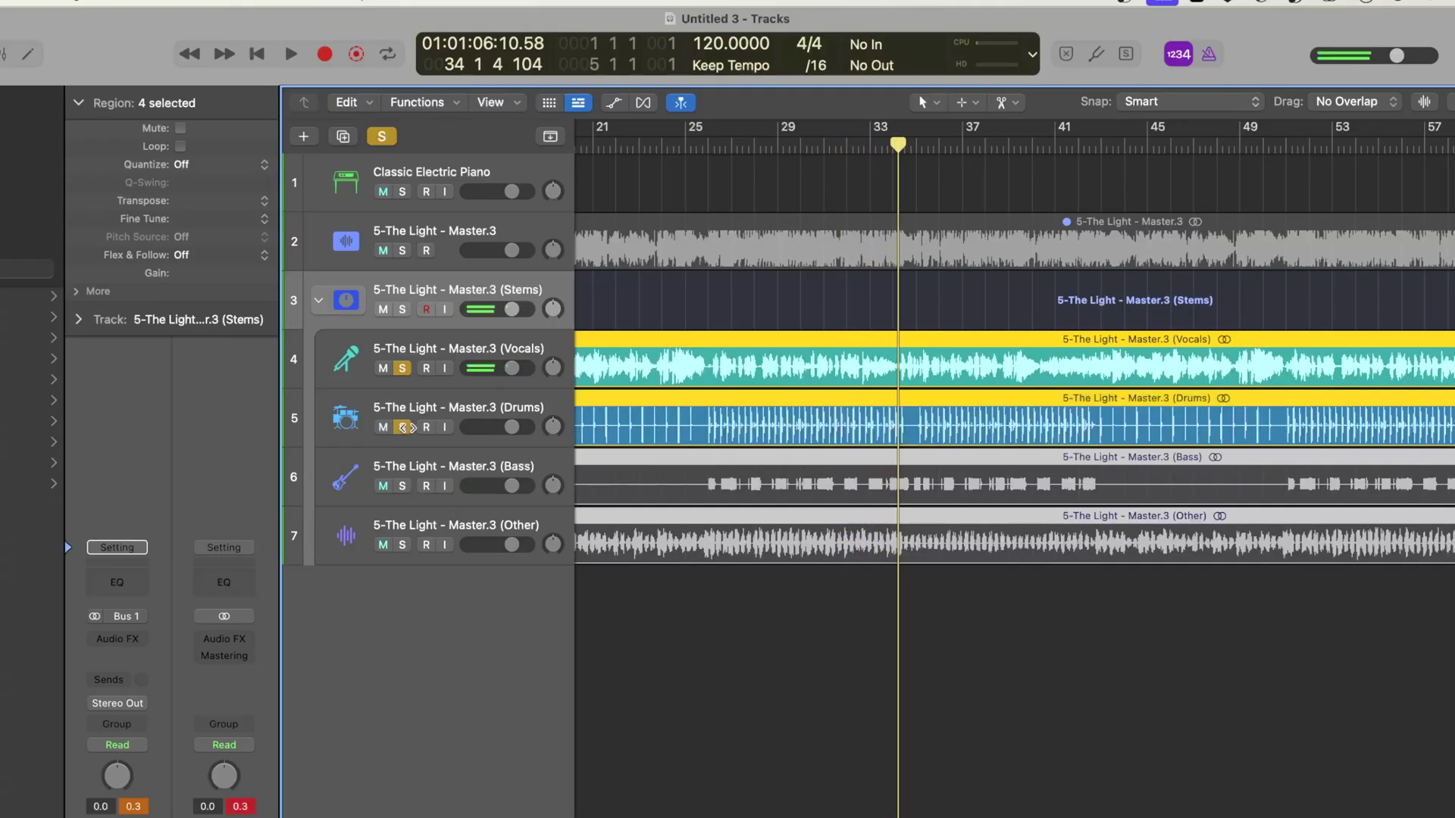
left_click(401, 367)
key("space")
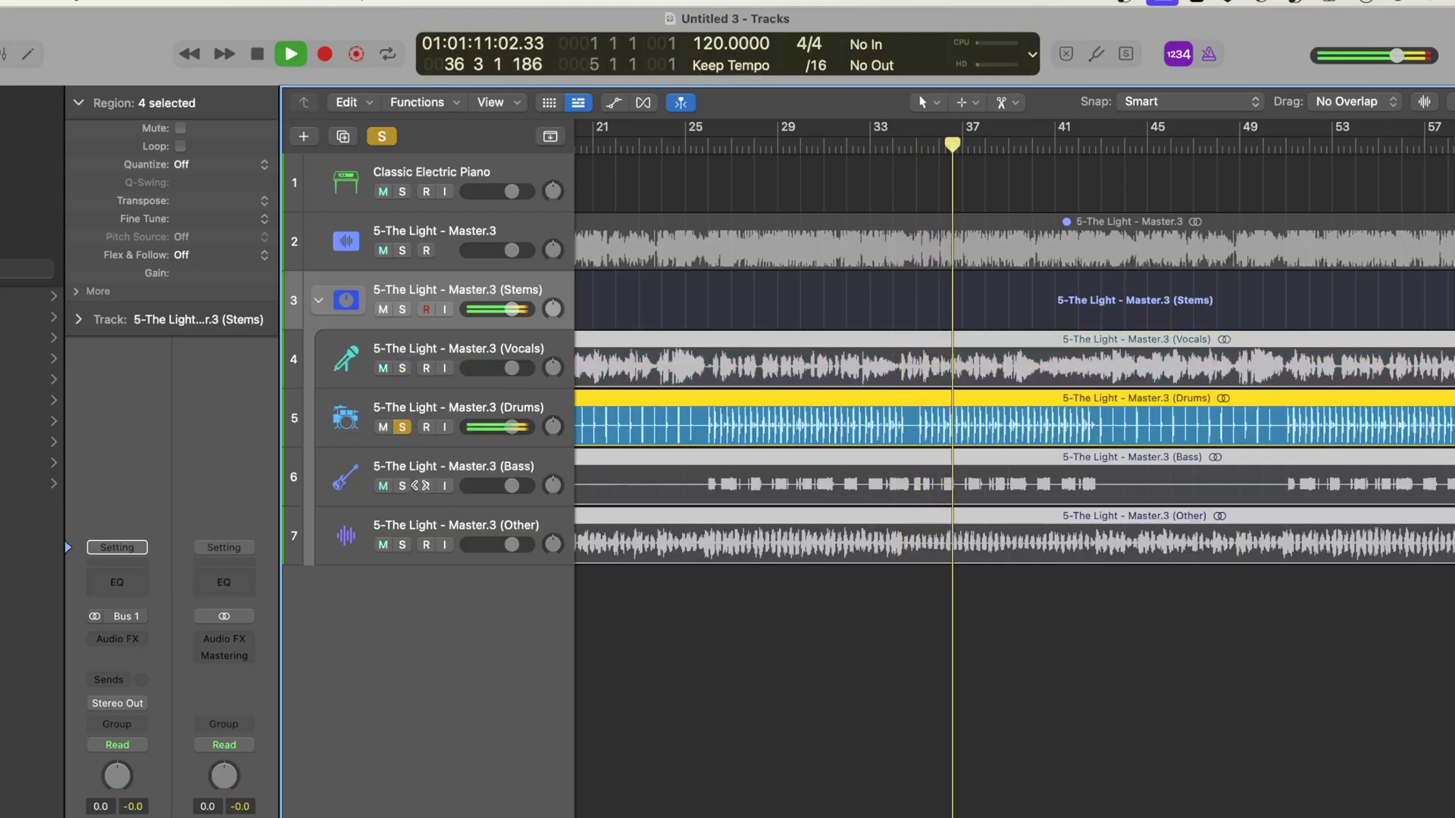
left_click(401, 486)
key("space")
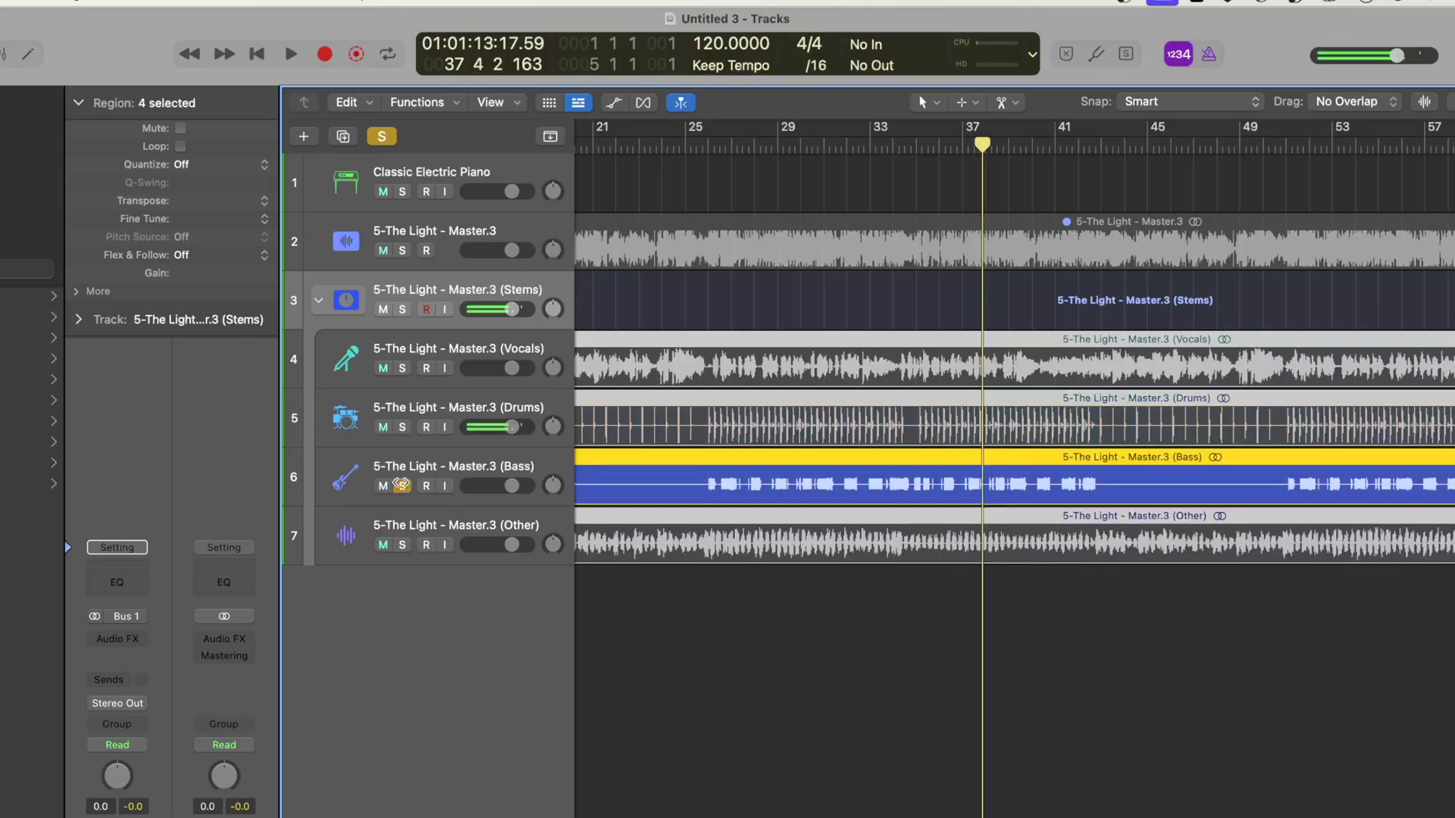
key("space")
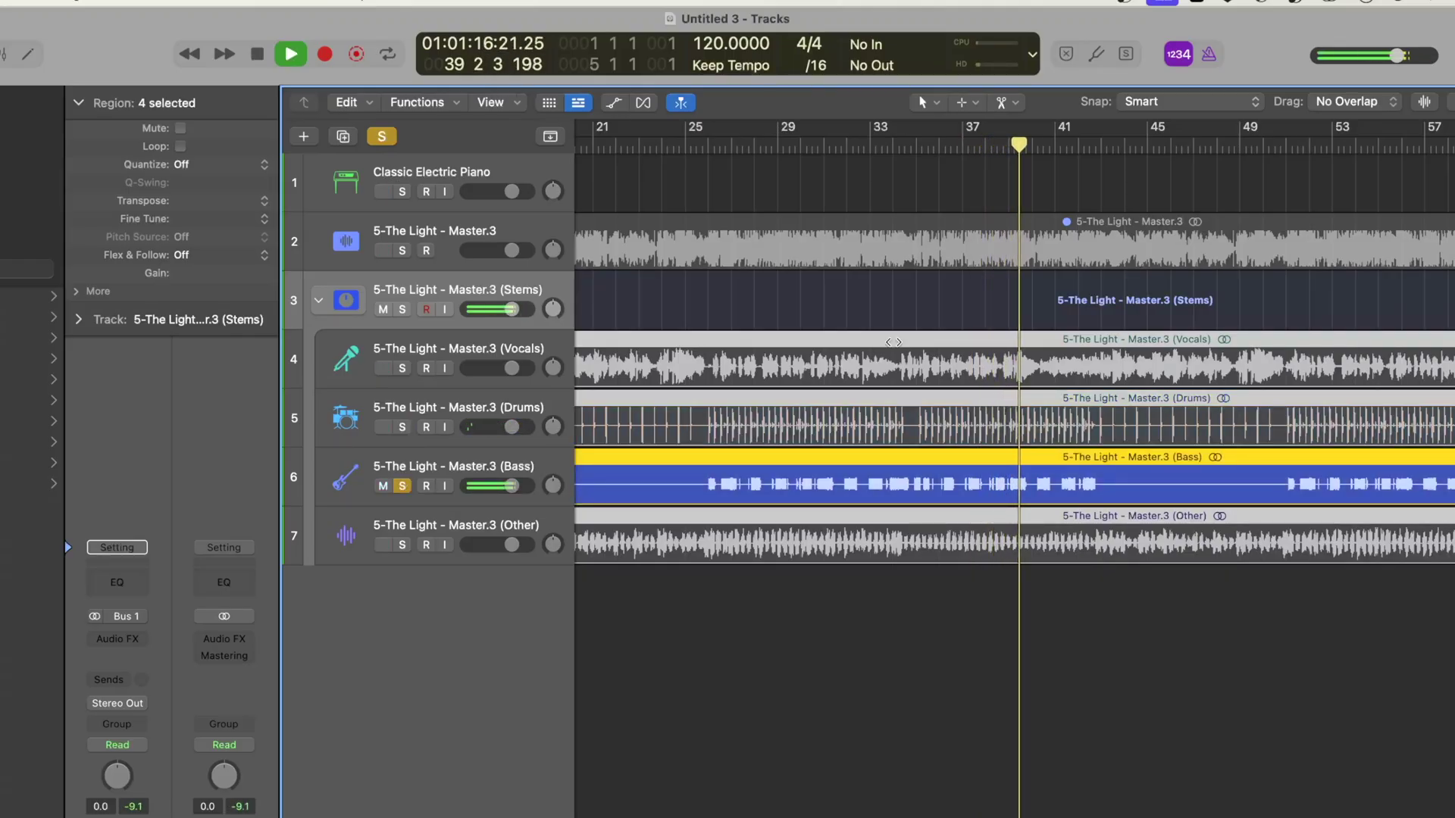
left_click(401, 486)
key("space")
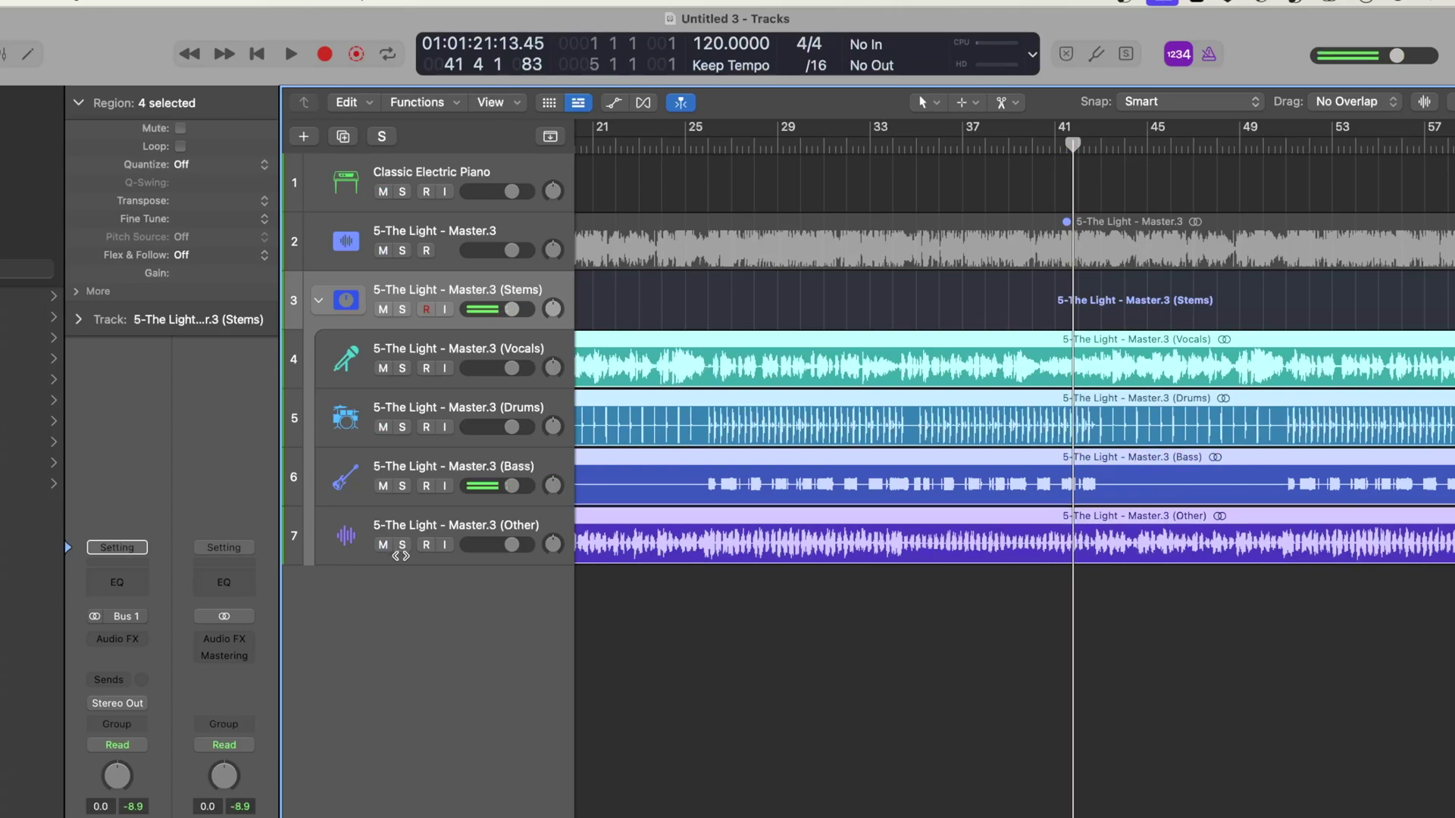
left_click(403, 544)
left_click(902, 143)
key("space")
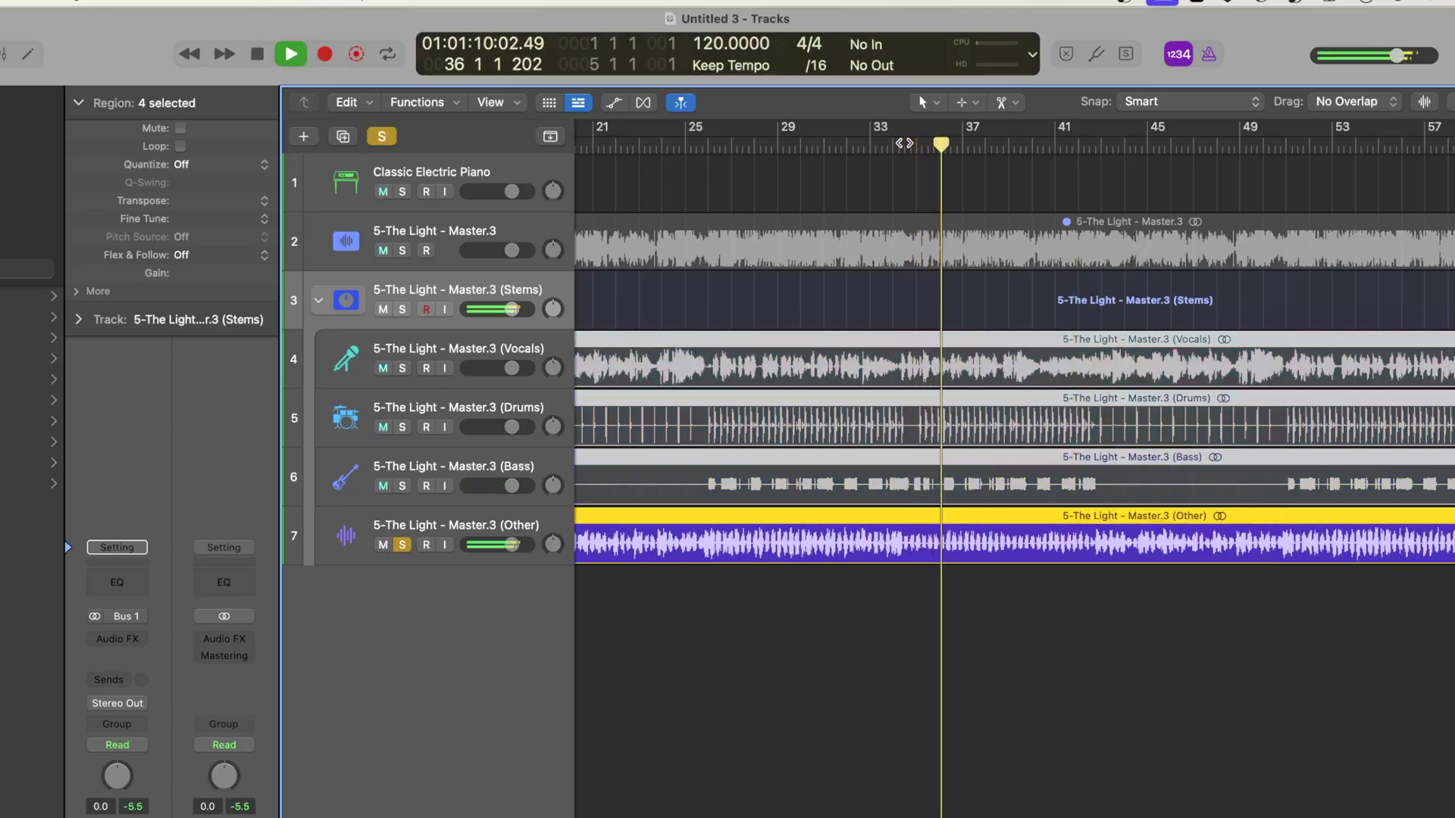
left_click(381, 136)
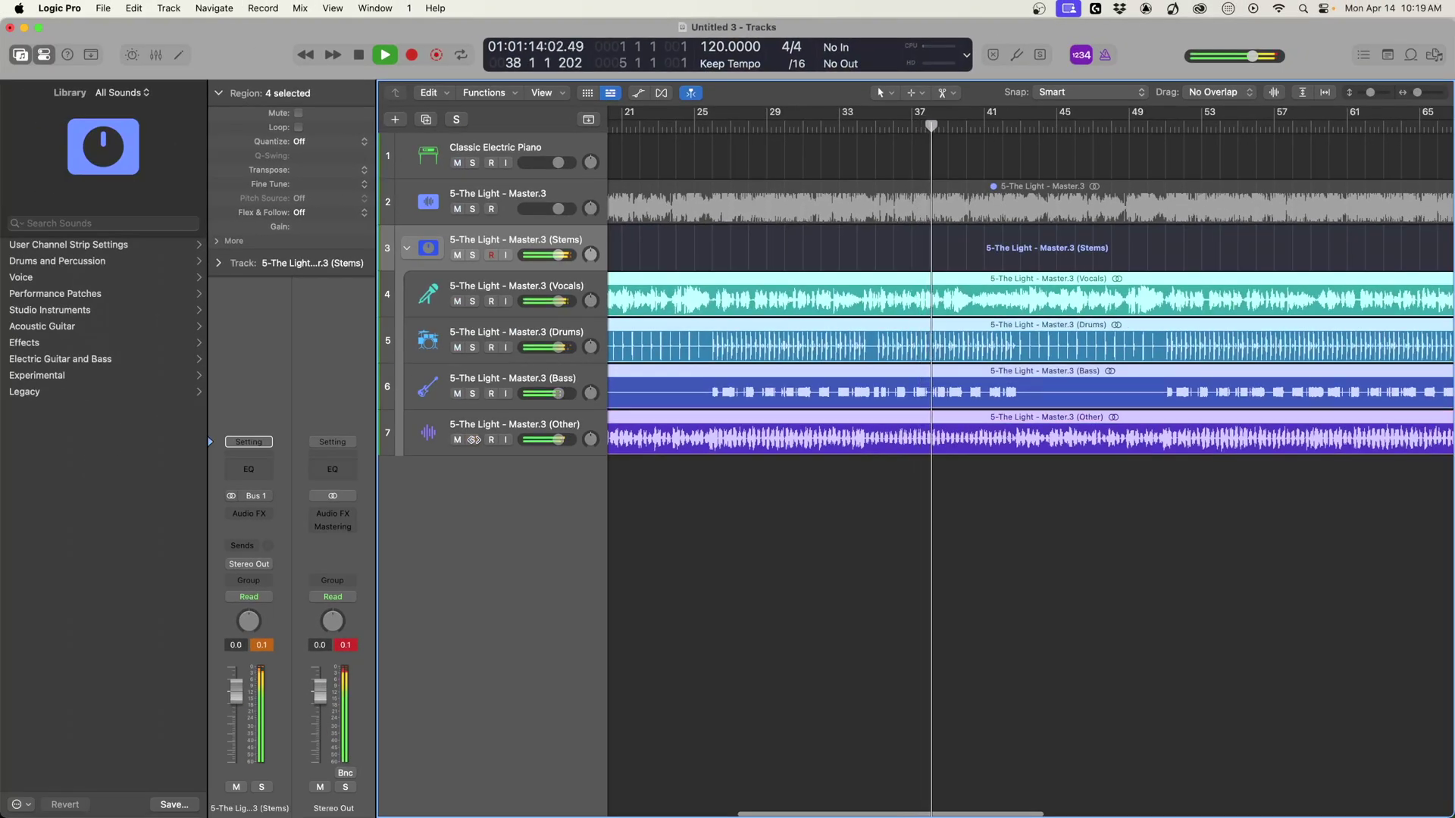
Stop playback and split the Vocals stem region at bar 26.
key("space")
left_click(665, 284)
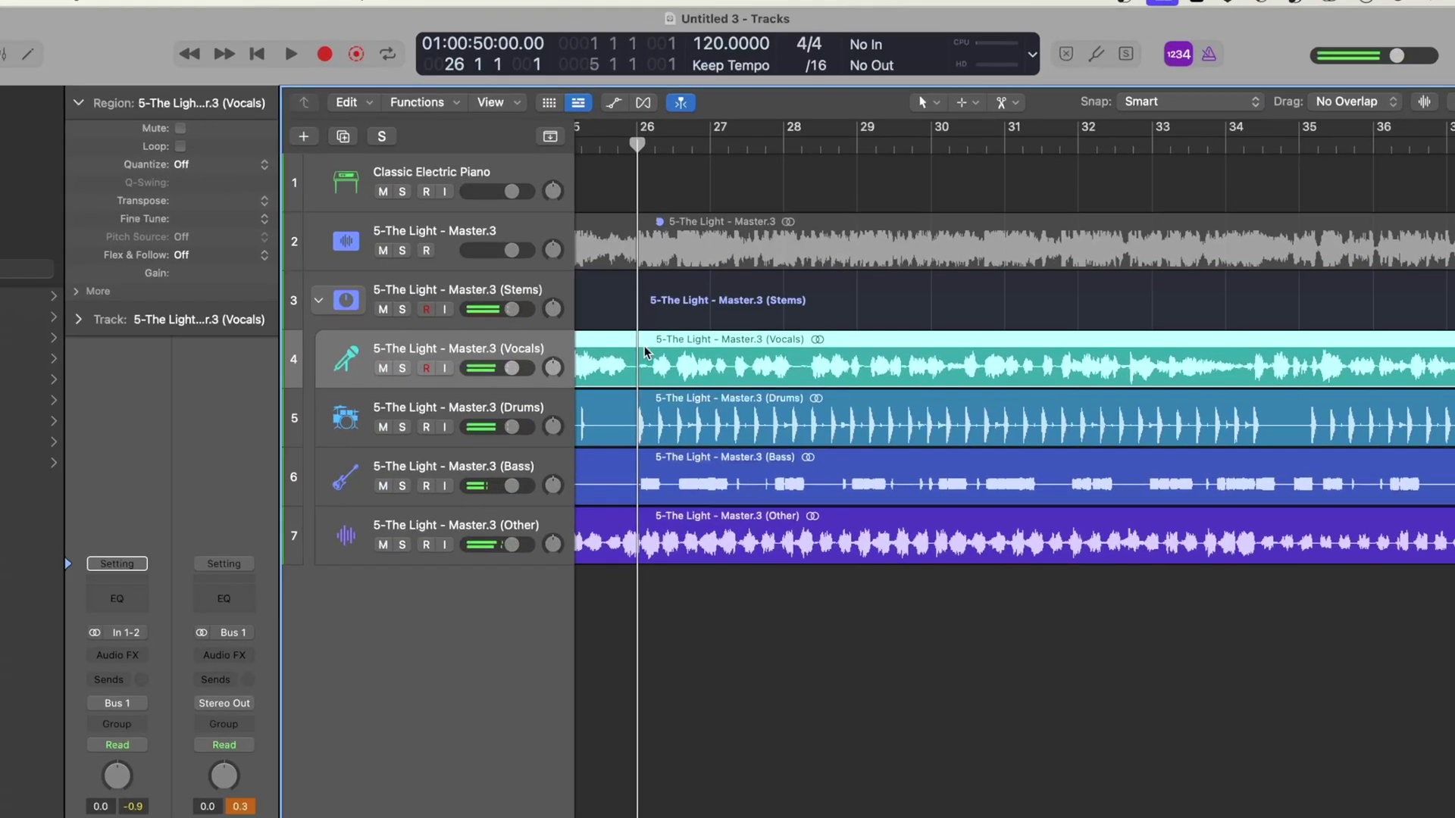
key("super+t")
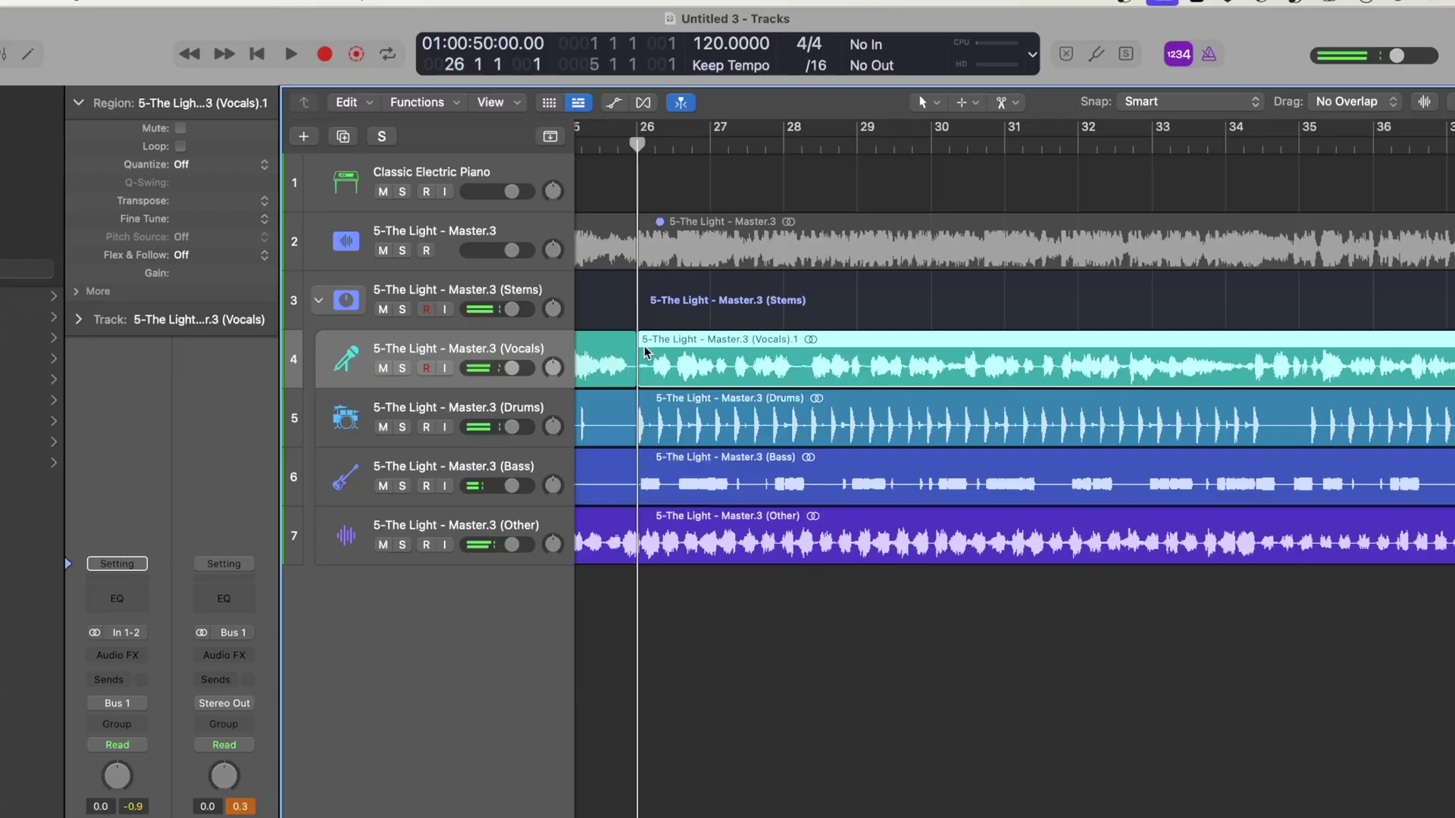
Split the Vocals region again at bar 34 beat 2 and select the phrase between the cuts.
left_click(984, 157)
key("space")
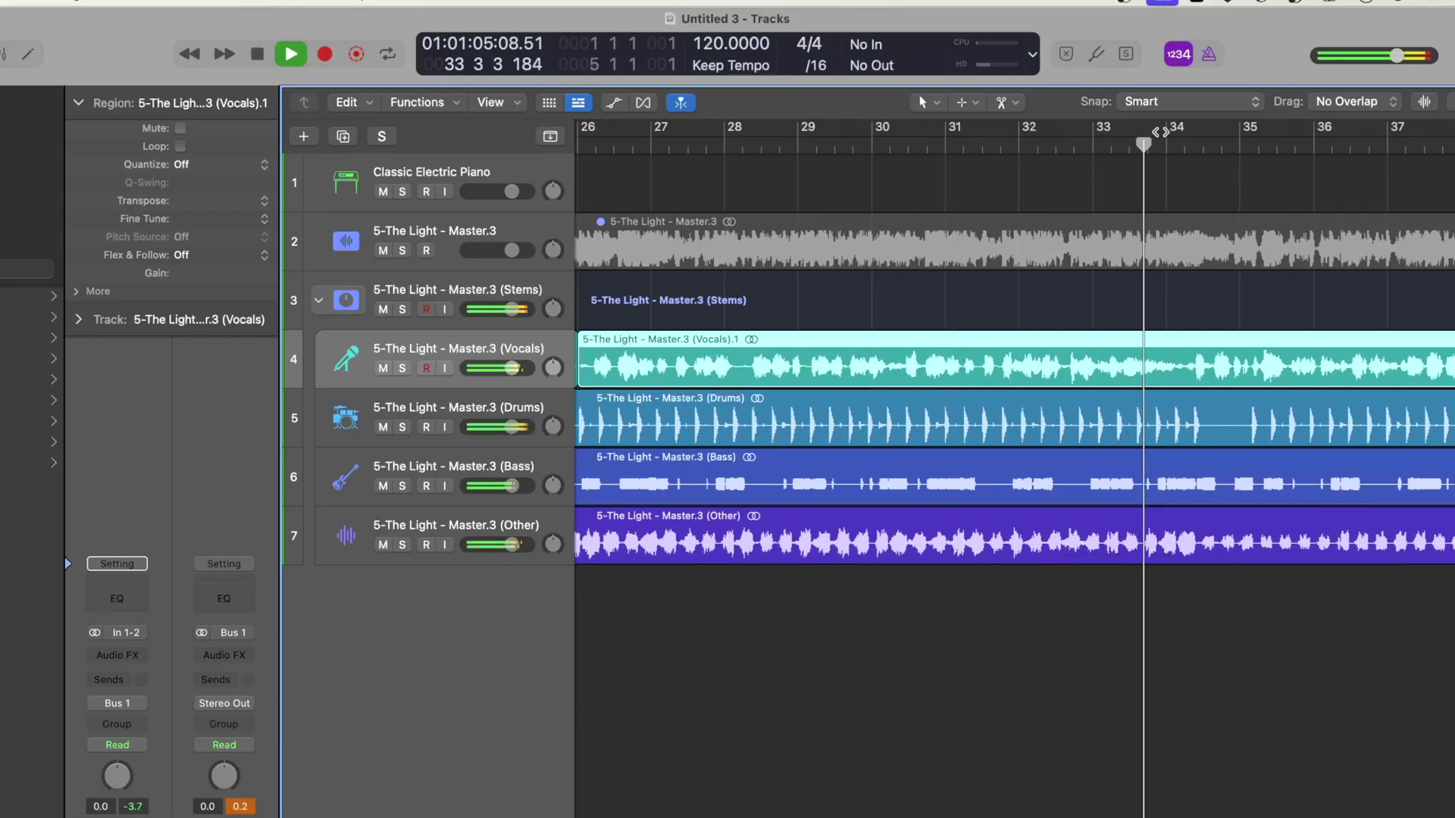
key("space")
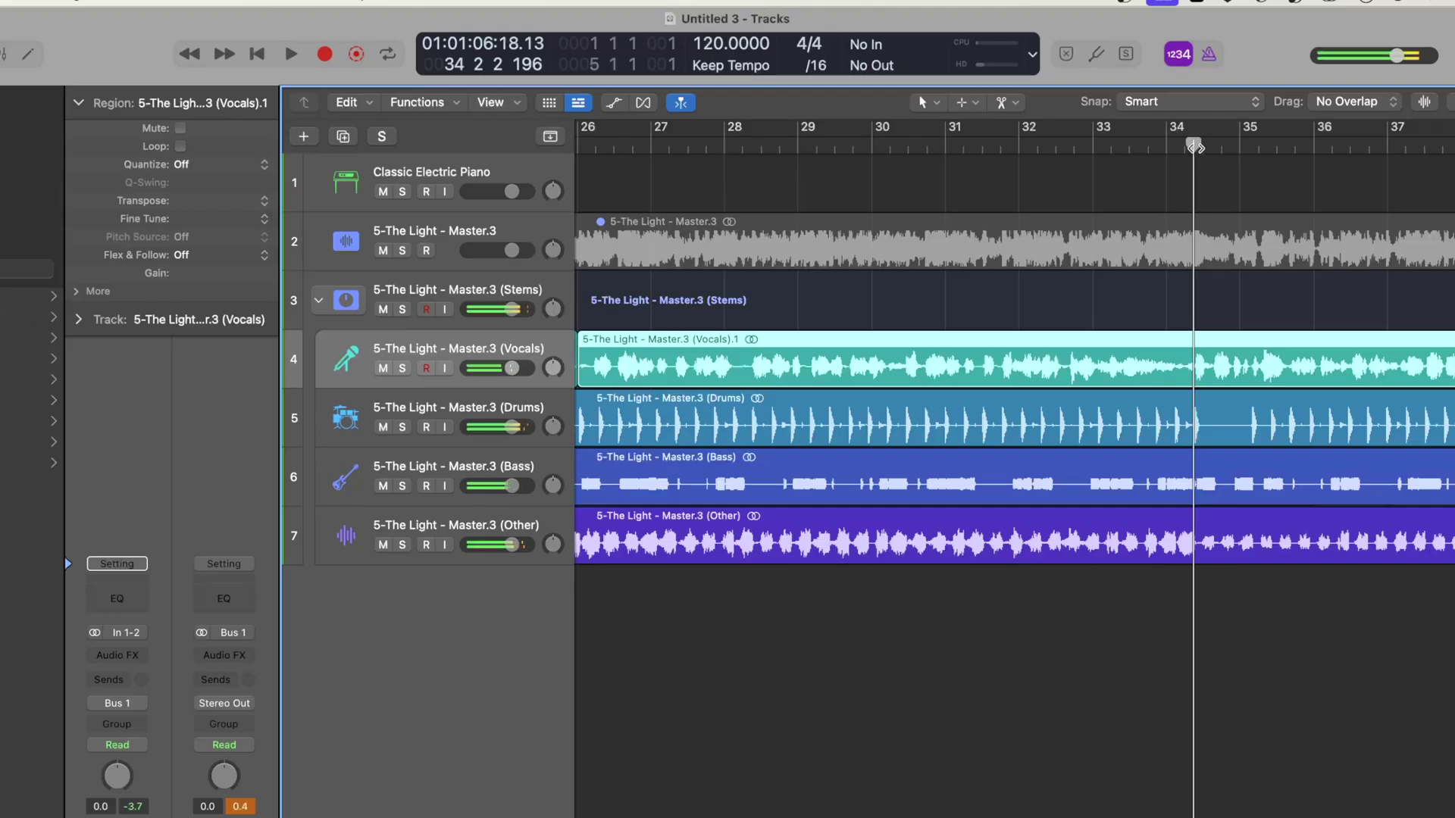
left_click_drag(1196, 146, 1184, 144)
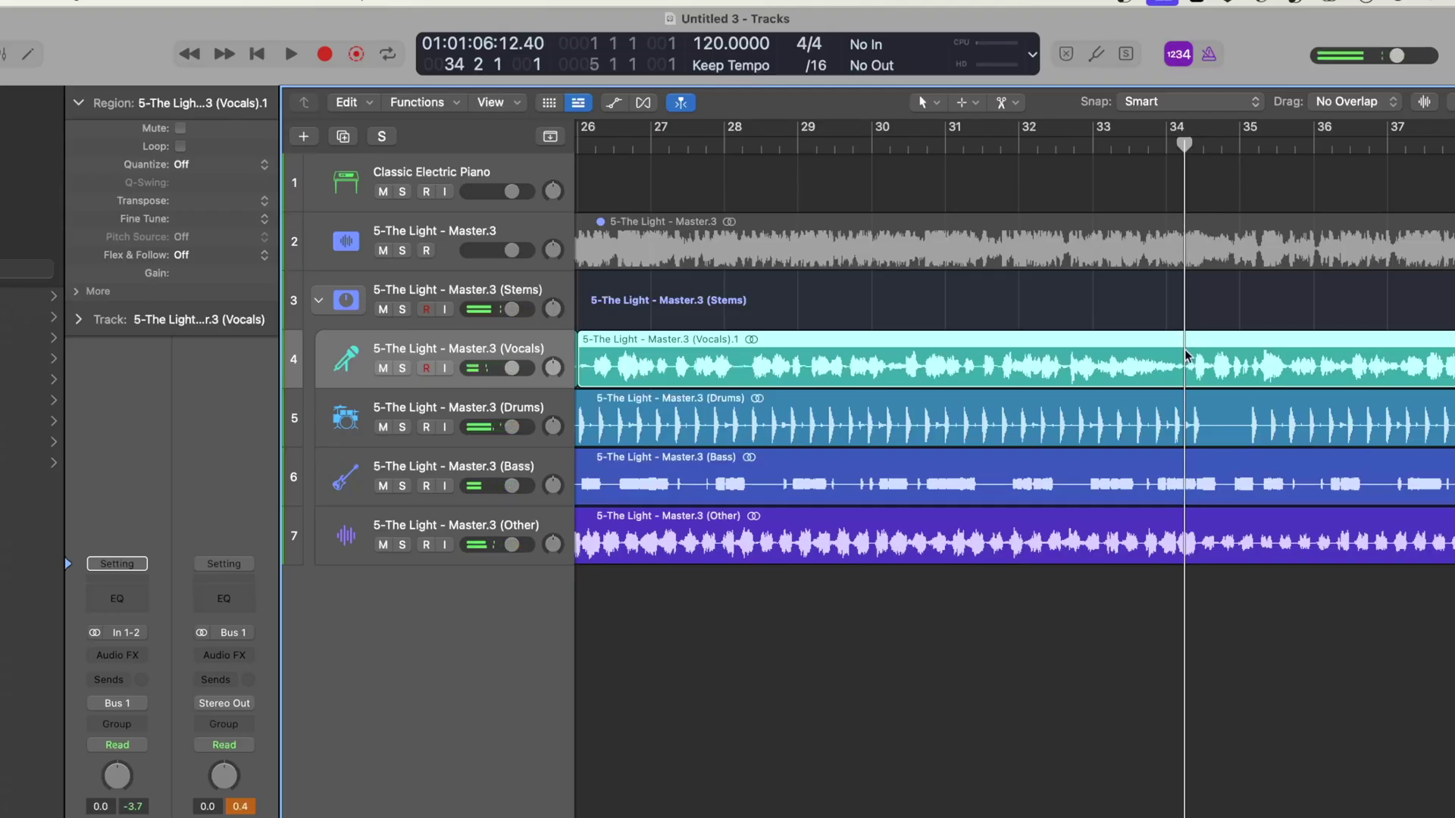
key("super+t")
scroll(1184, 349, "left", 5)
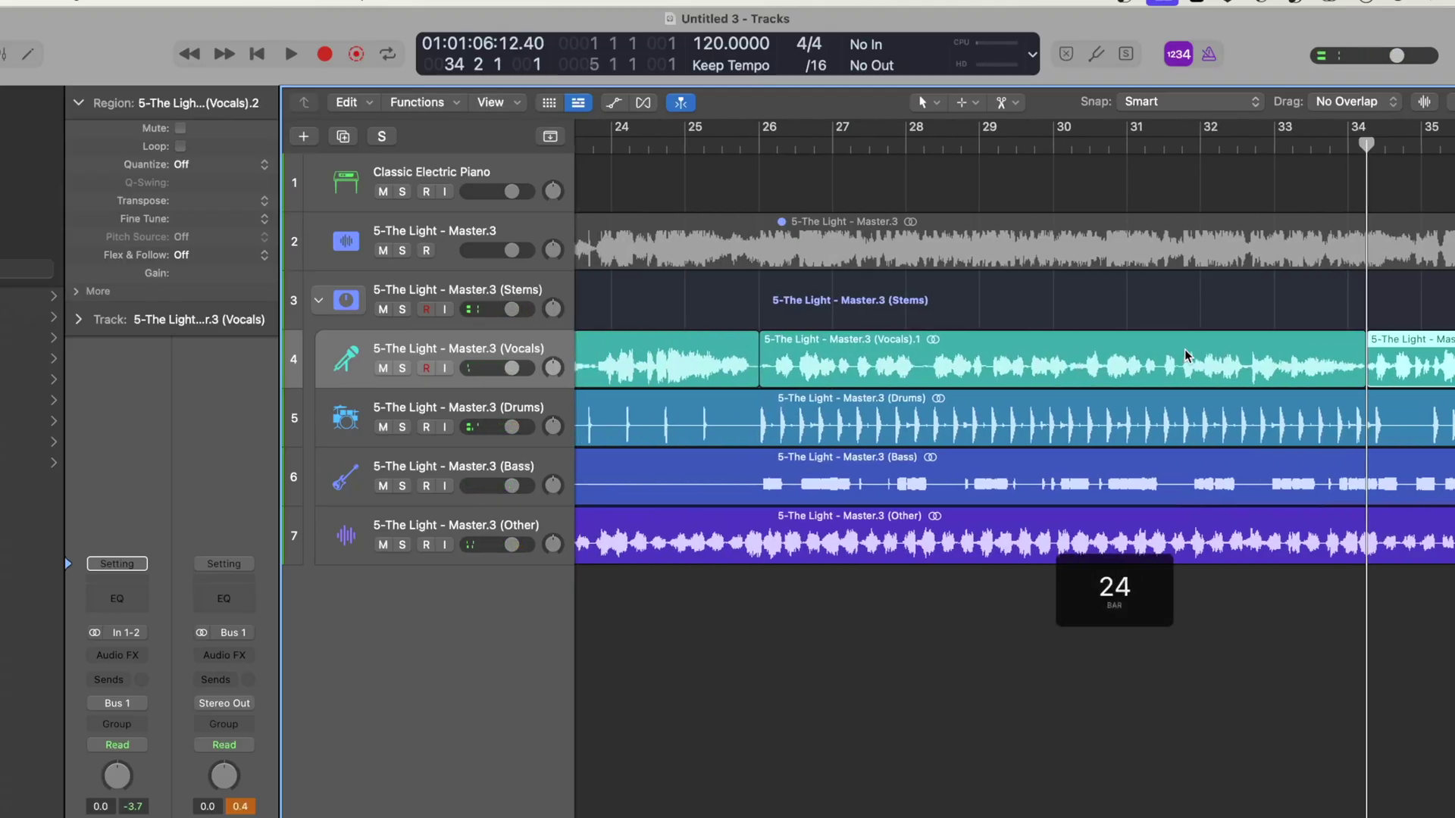
left_click(889, 368)
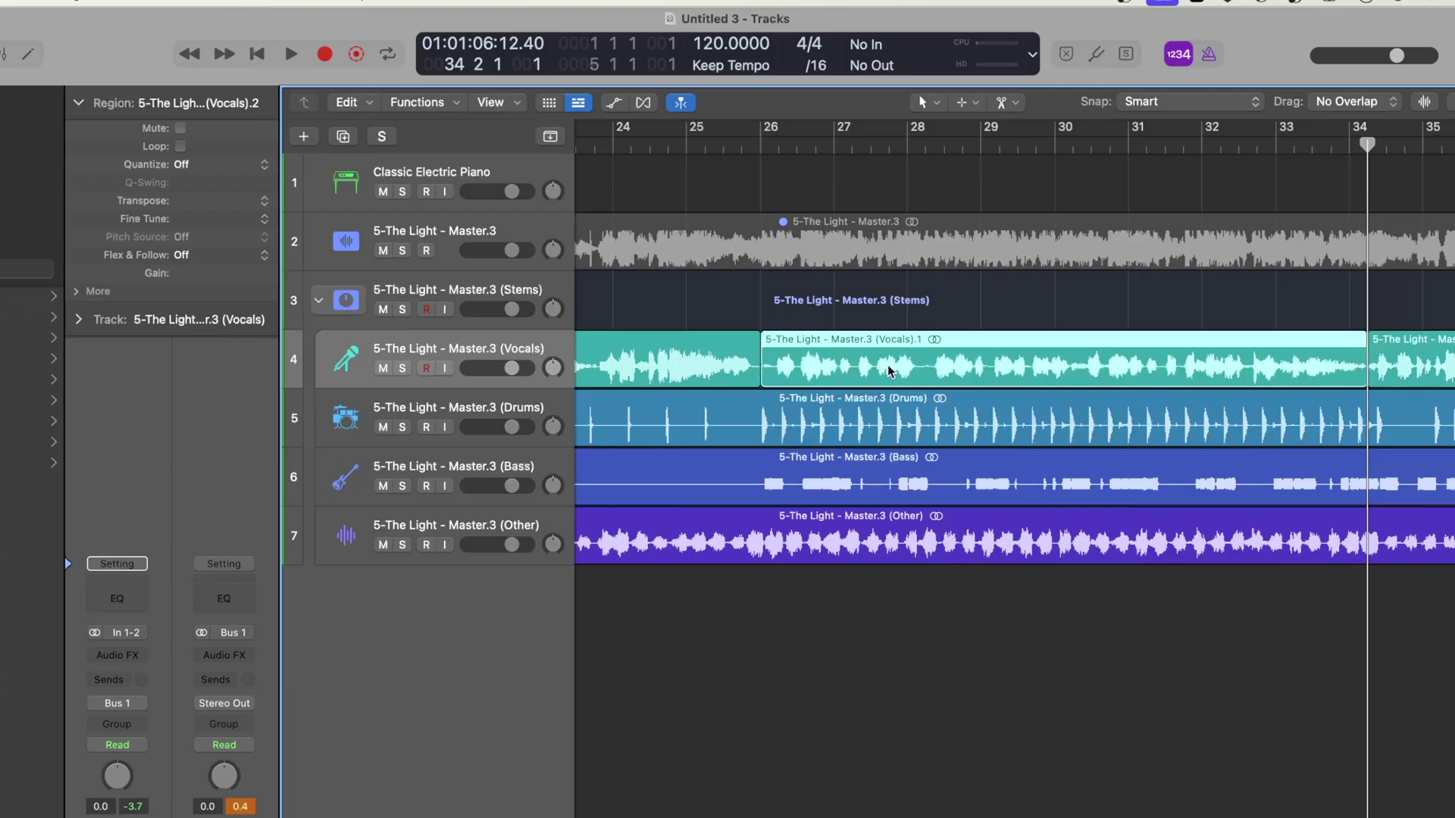
scroll(890, 370, "down", 2)
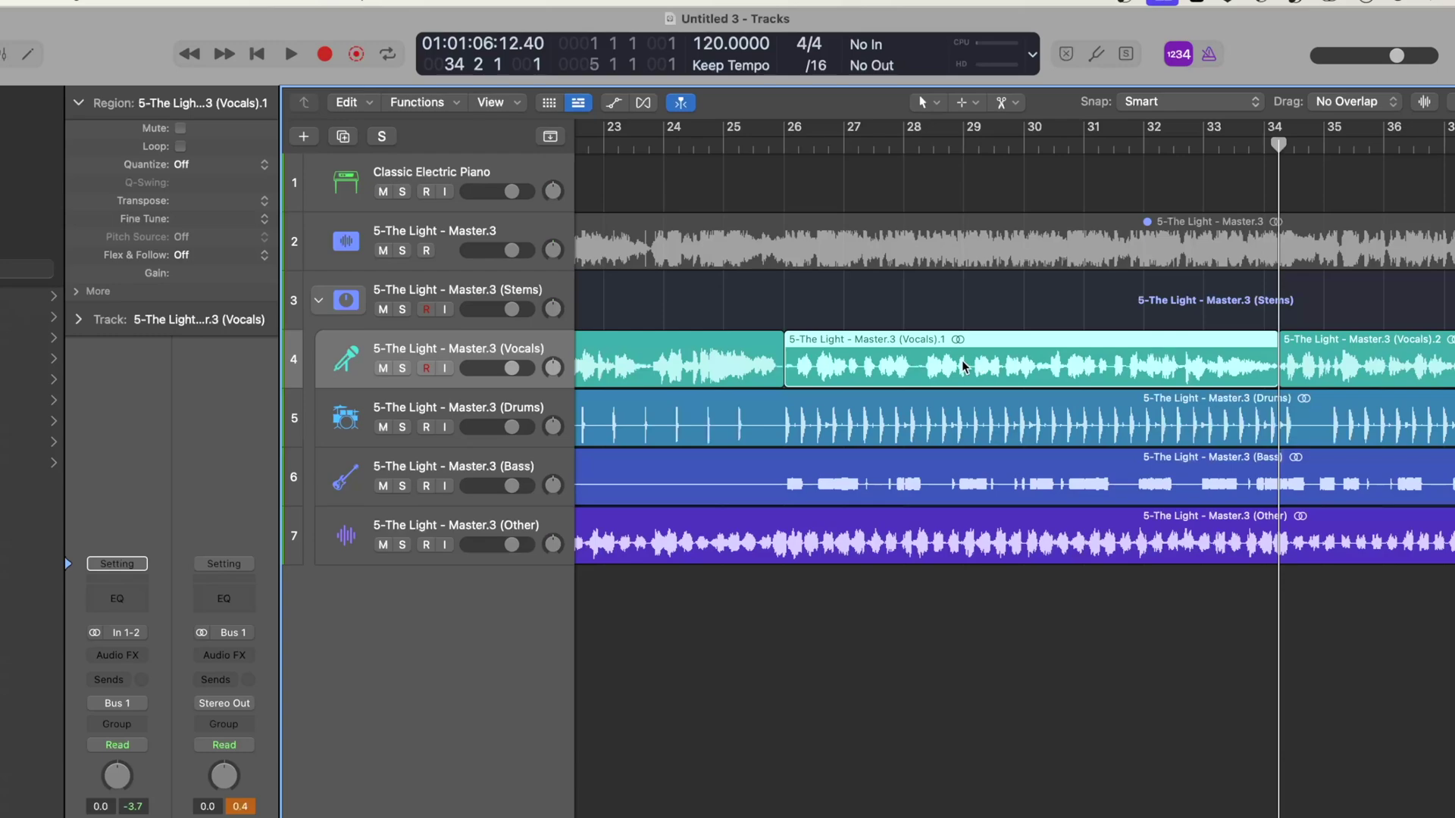
Drop the Vocals.1 phrase below the tracks as a Quick Sampler (Original) instrument track.
left_click_drag(937, 361, 464, 597)
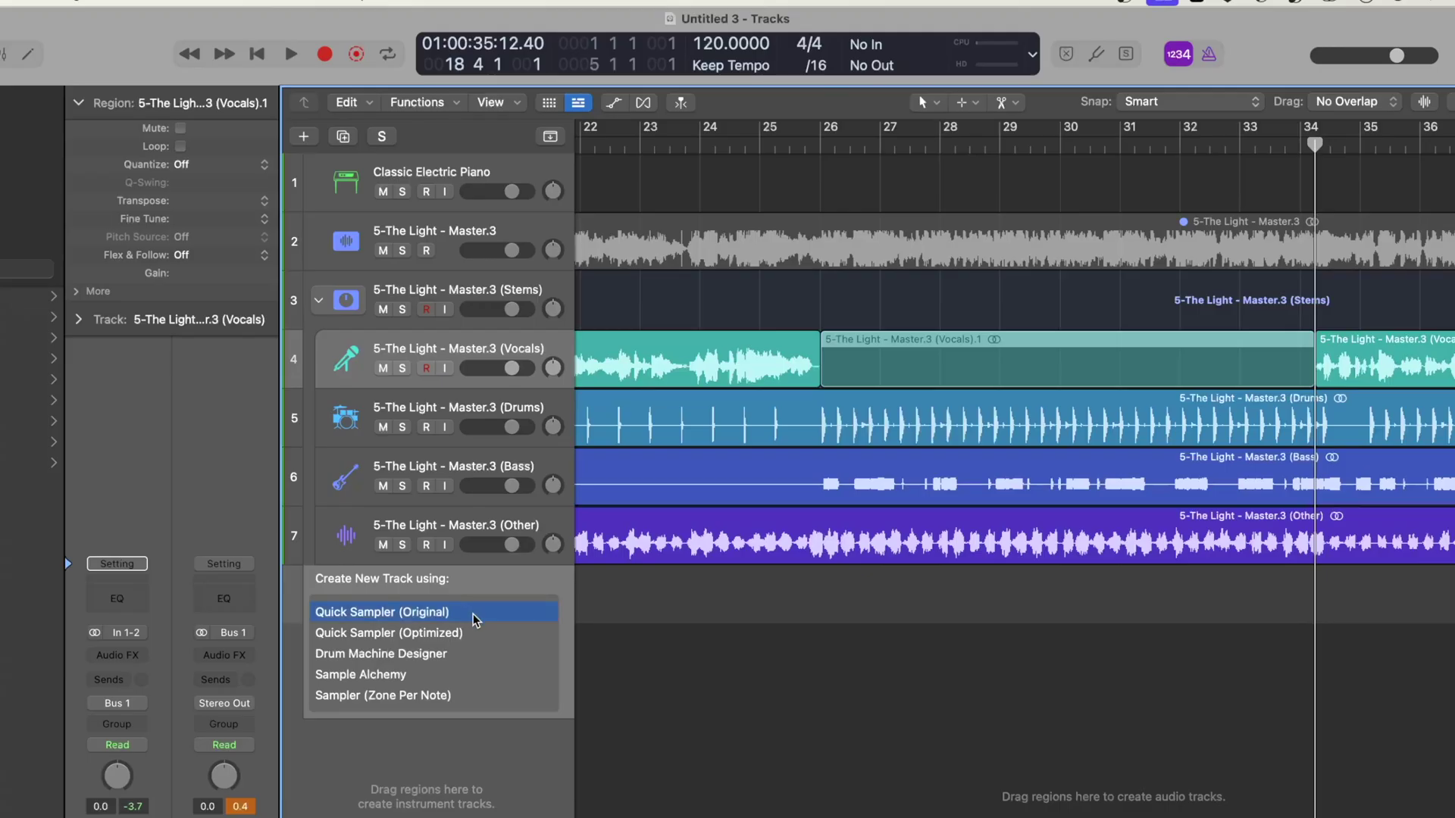
left_click_drag(474, 626, 470, 617)
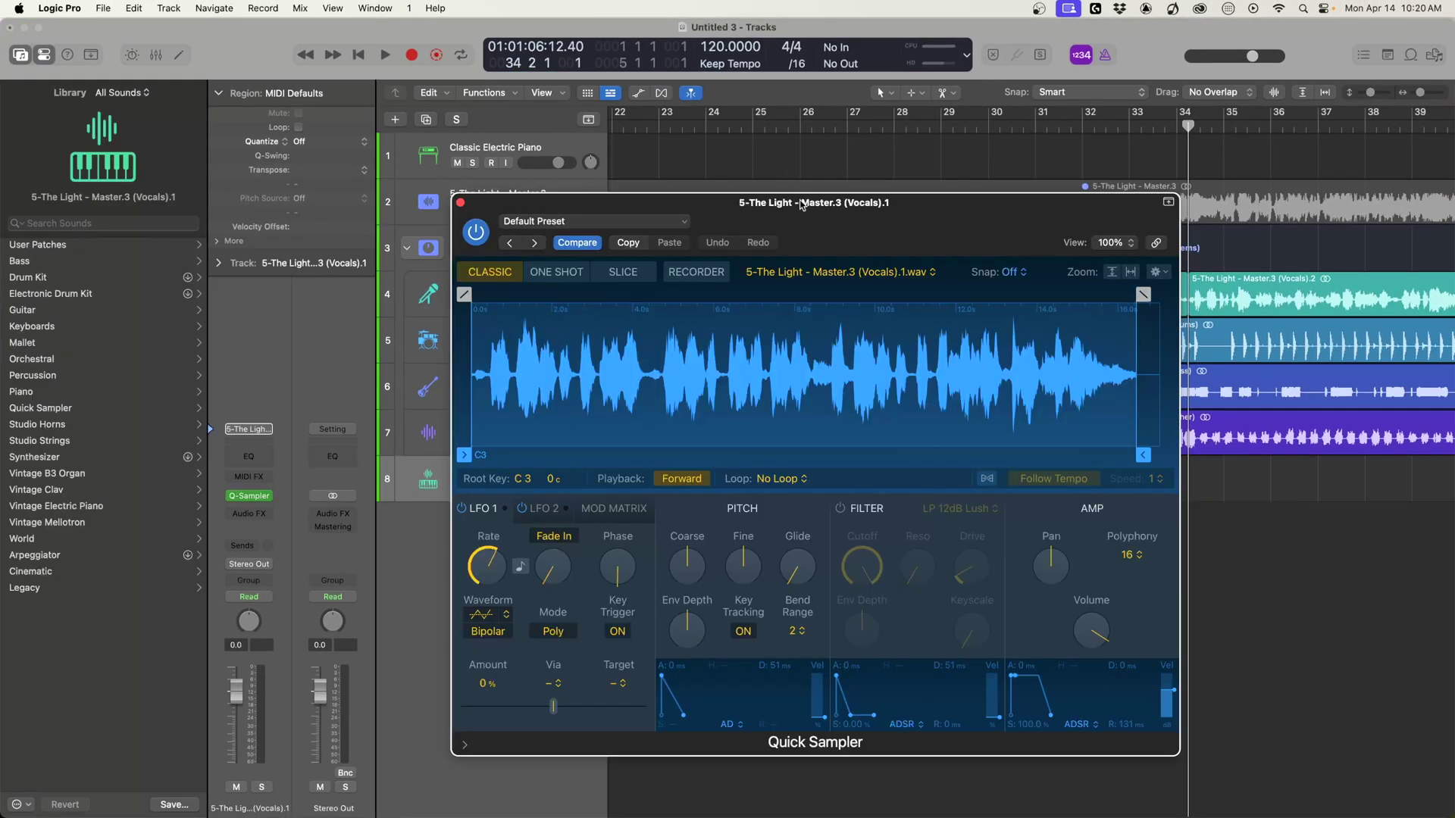
left_click_drag(801, 204, 942, 147)
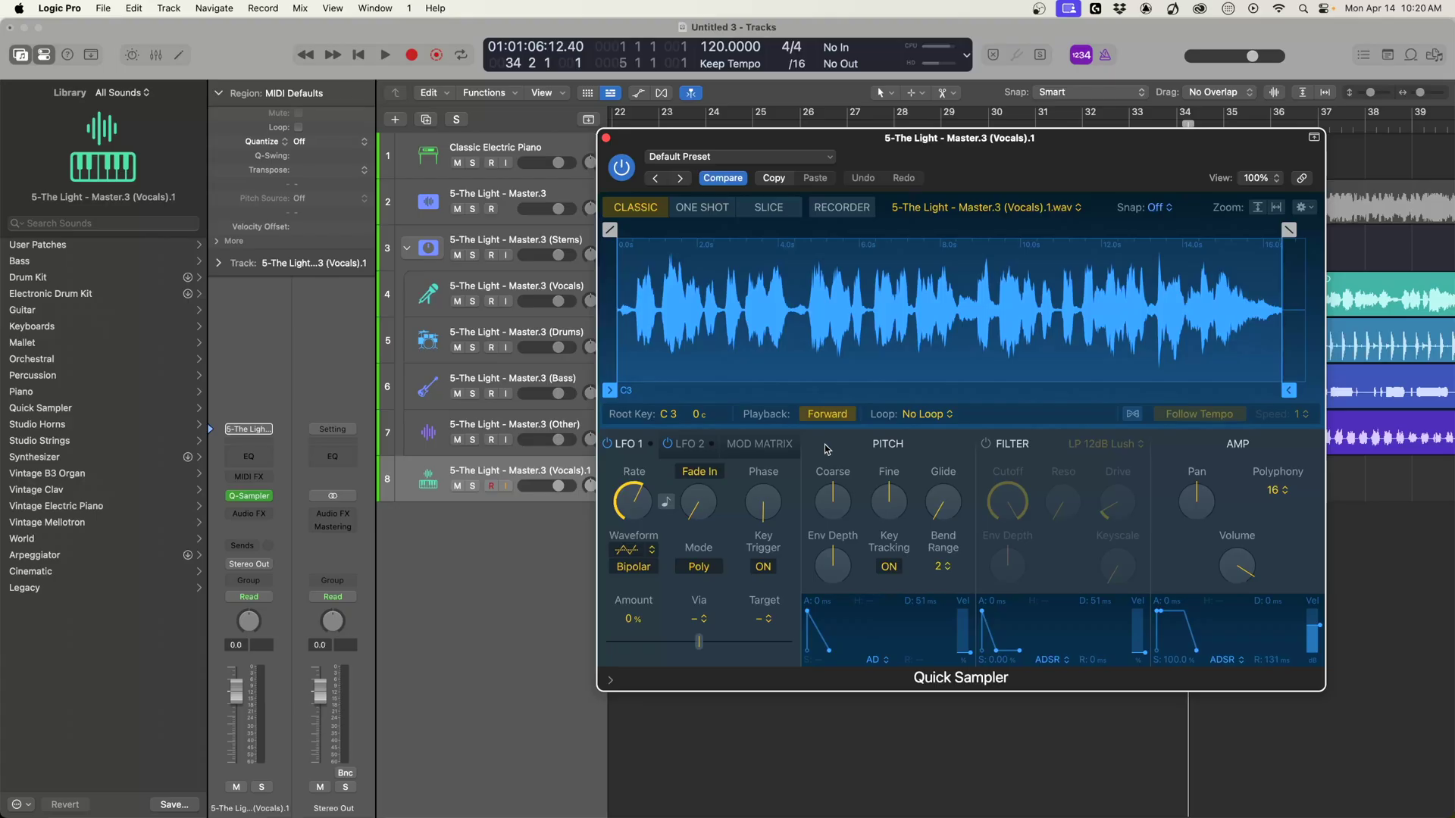
Put Quick Sampler in Slice mode with Manual slicing and add the first slice around 0.38 s.
key("Return")
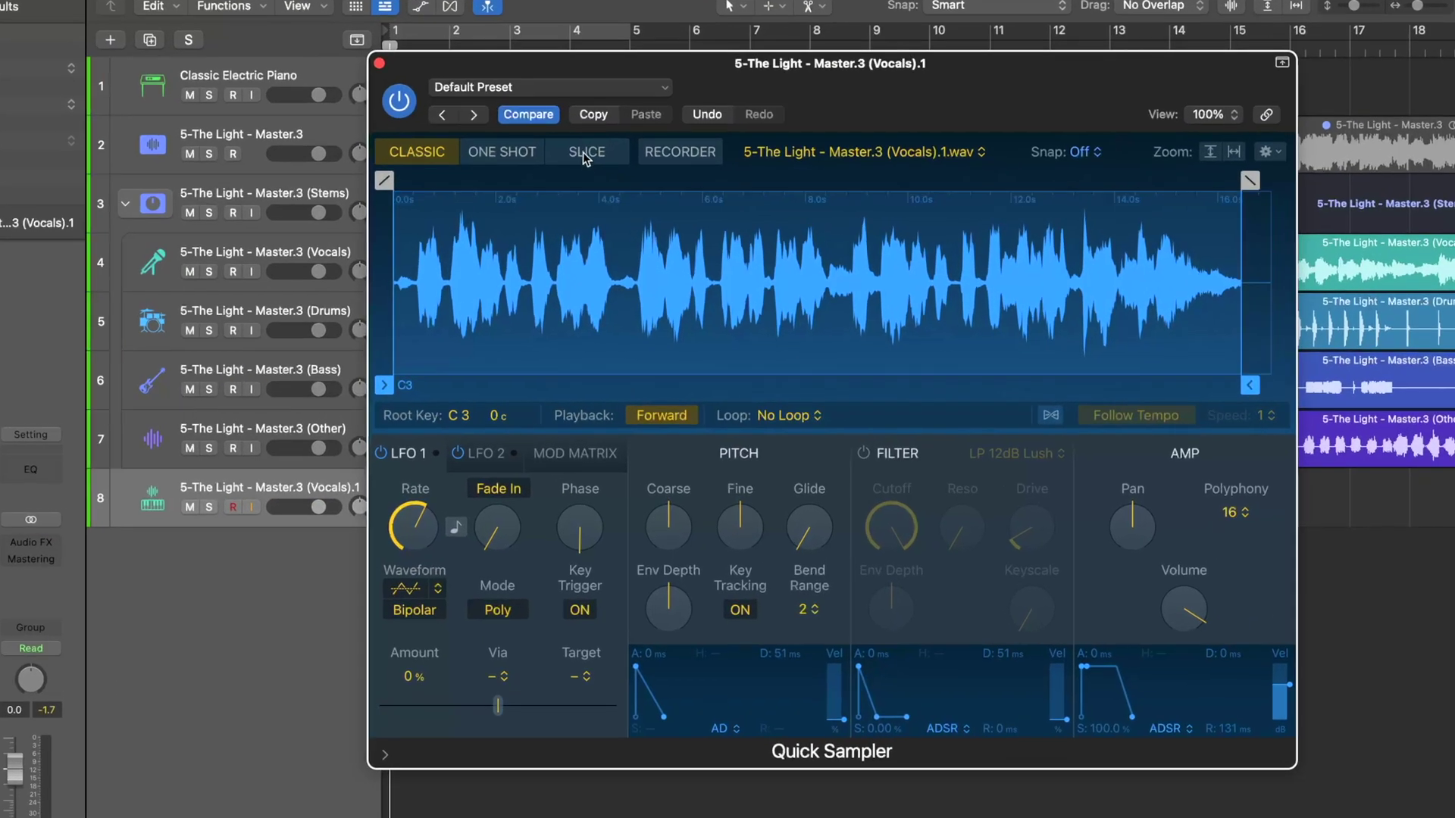
left_click(766, 207)
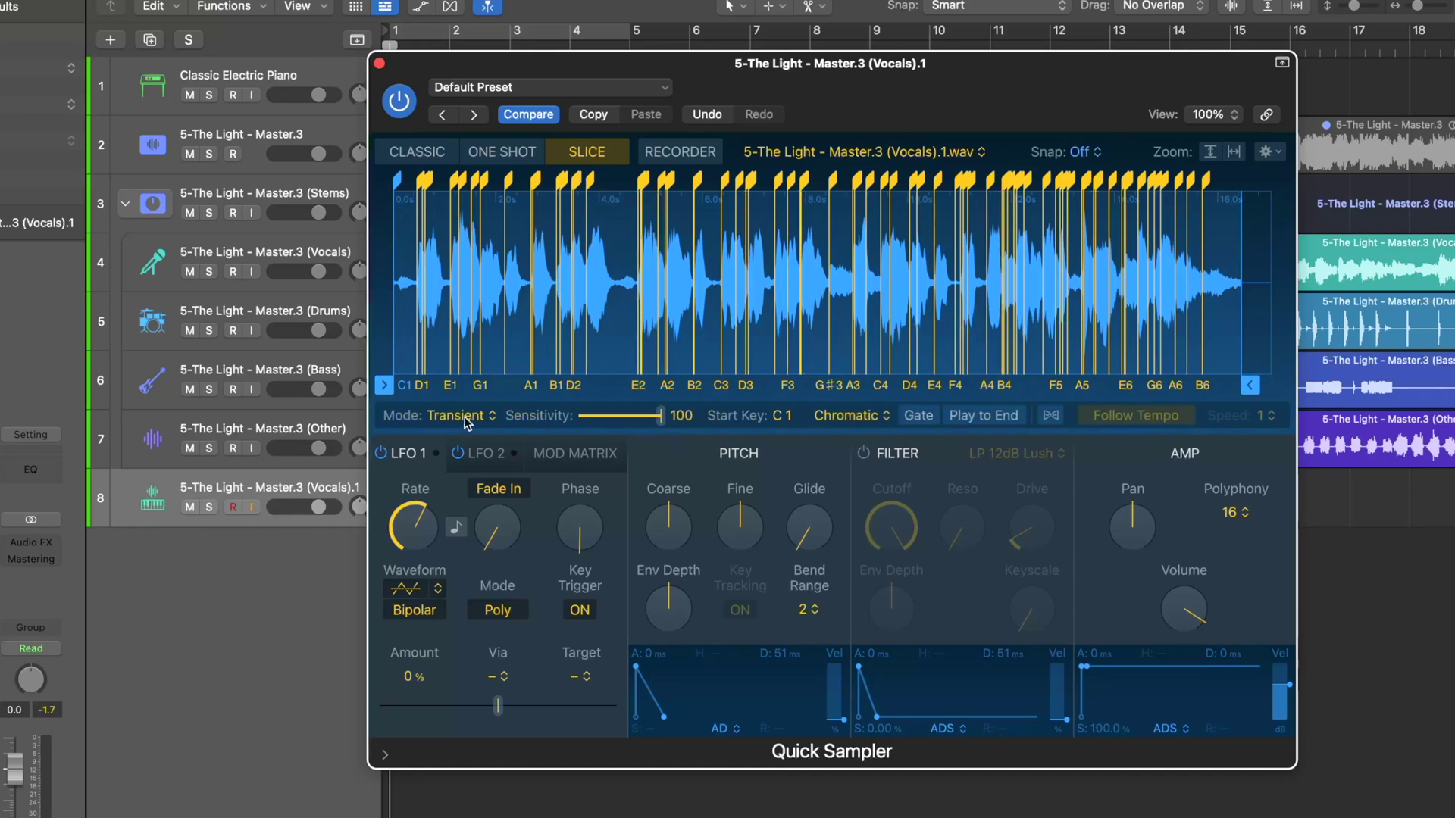
left_click(464, 418)
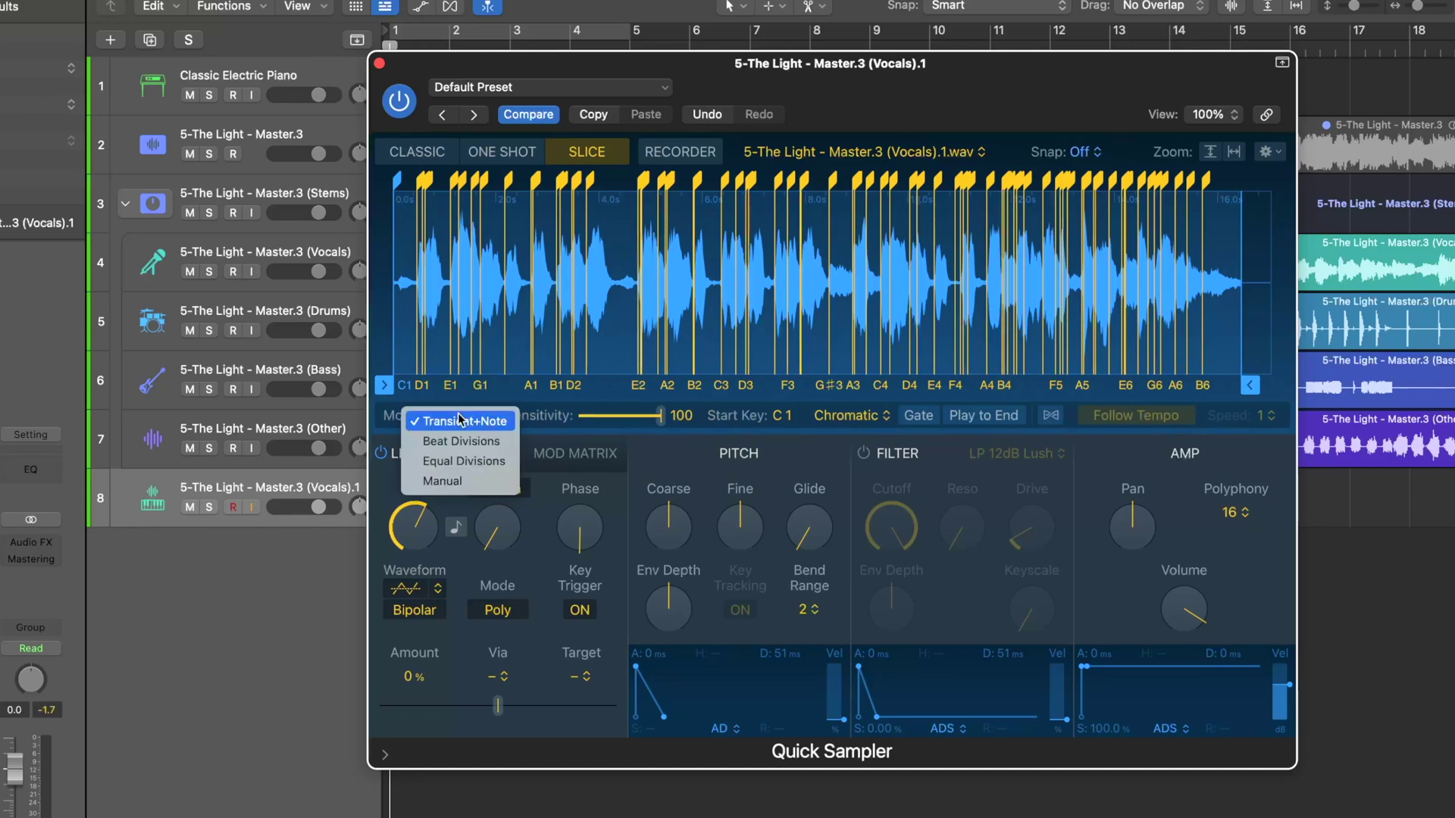
left_click(463, 460)
left_click(453, 415)
left_click(443, 432)
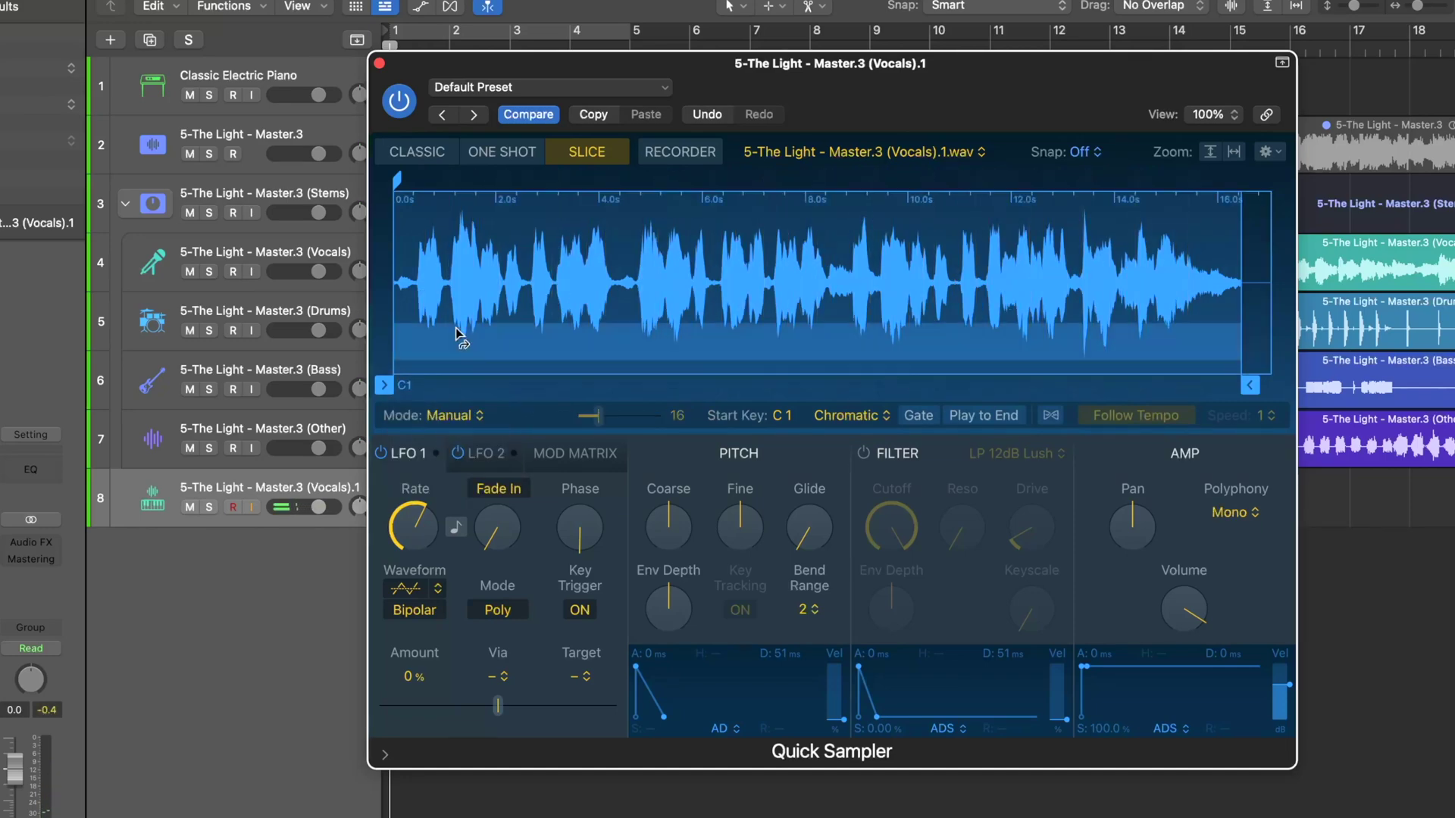
left_click(416, 269)
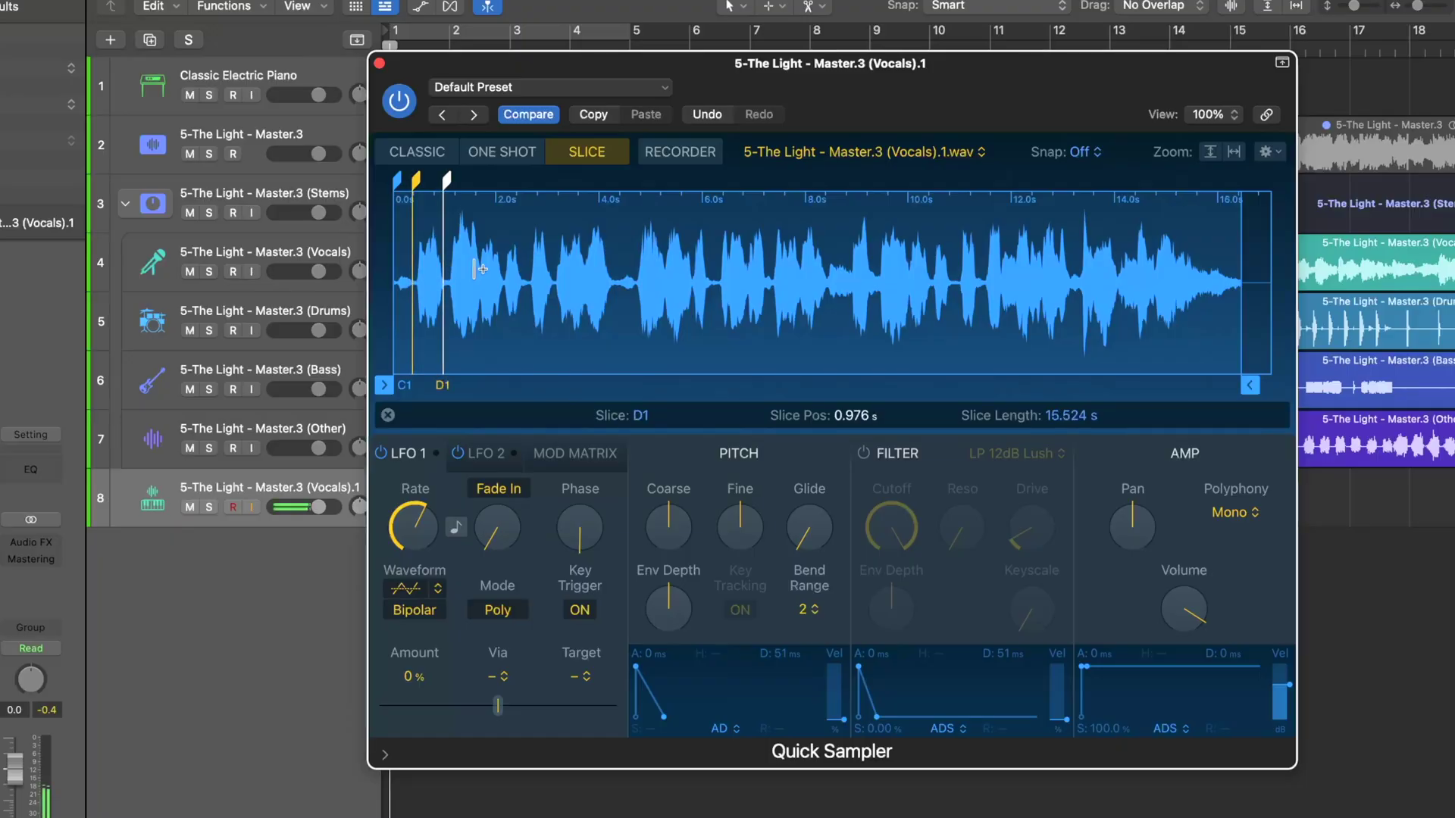
left_click_drag(415, 180, 419, 179)
Add a slice at 1.693 s on the vocal waveform and close the sampler window.
left_click(483, 186)
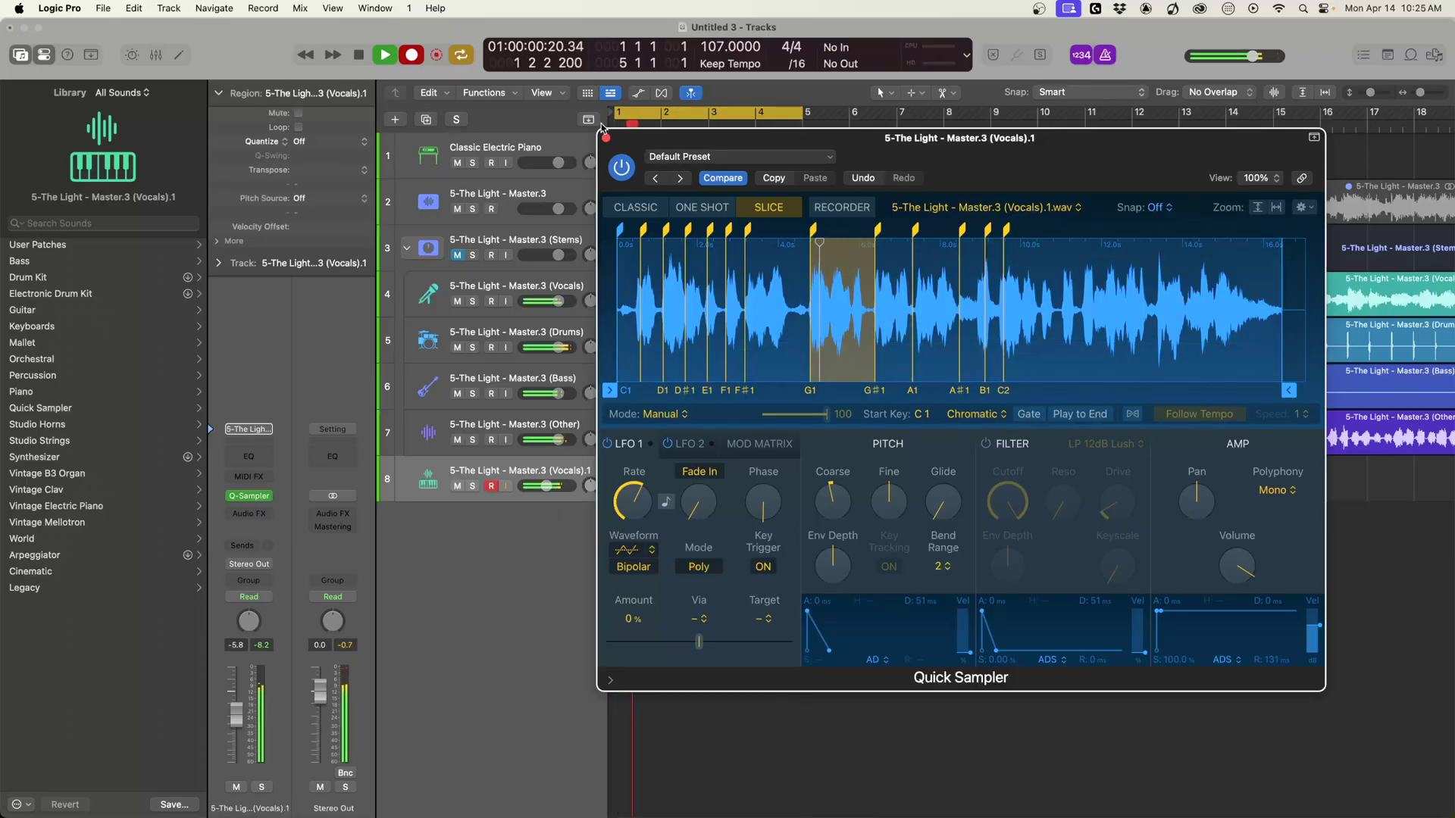
left_click(606, 139)
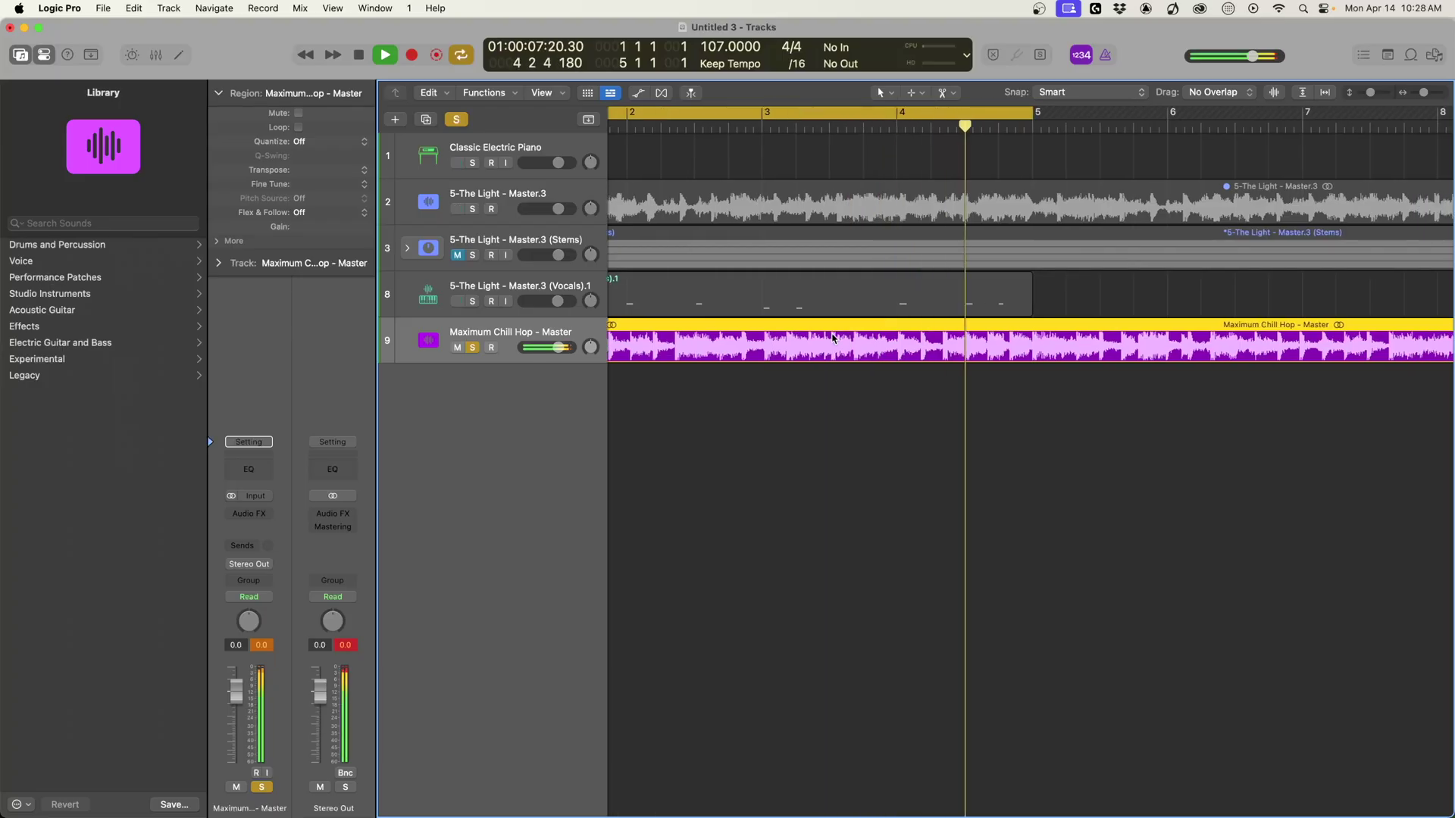
Stop playback and bring the start of the Maximum Chill Hop track into view.
key("space")
key("1")
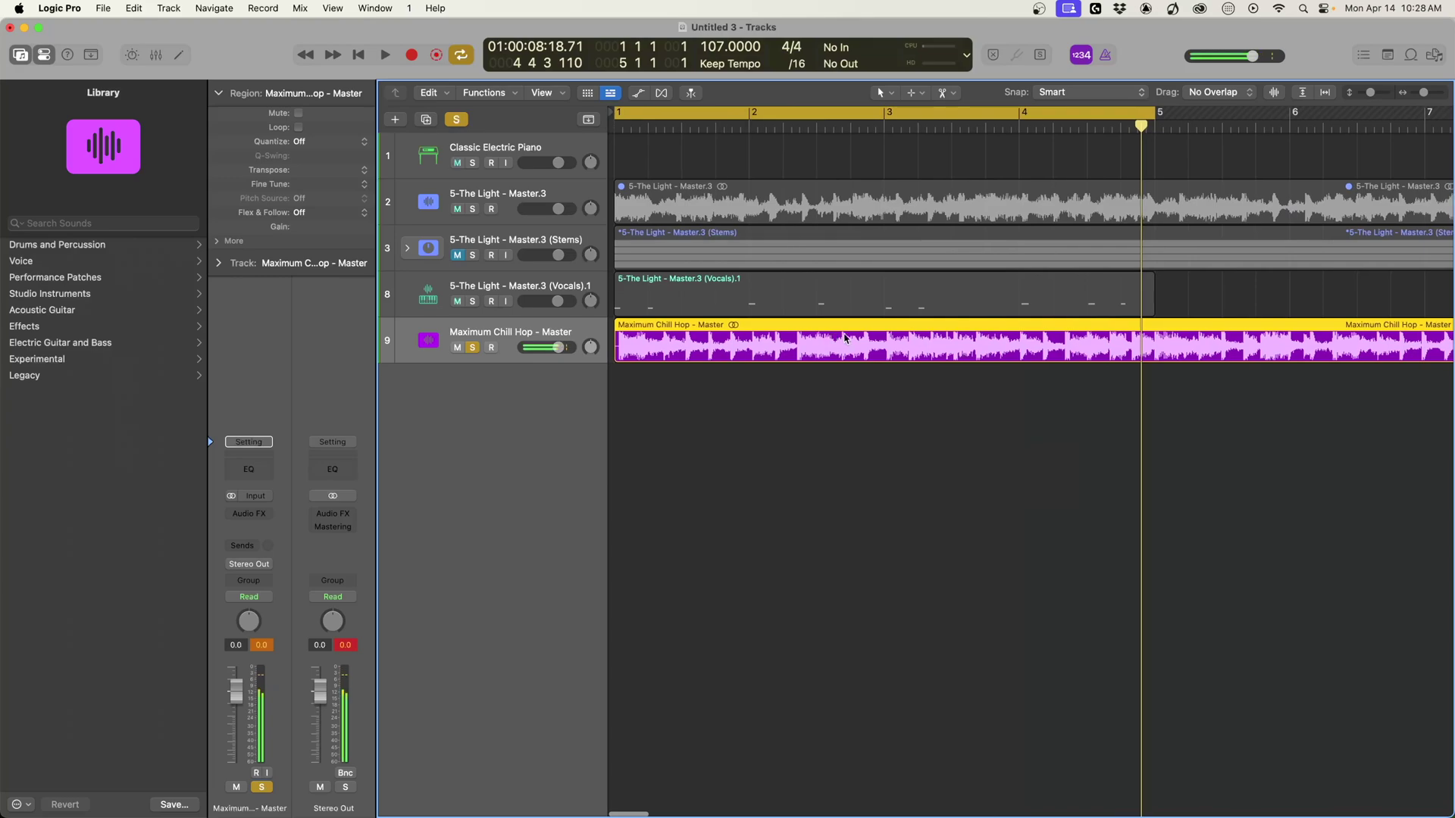
Split the Maximum Chill Hop region into Vocals, Drums, Bass and Other stems.
right_click(746, 341)
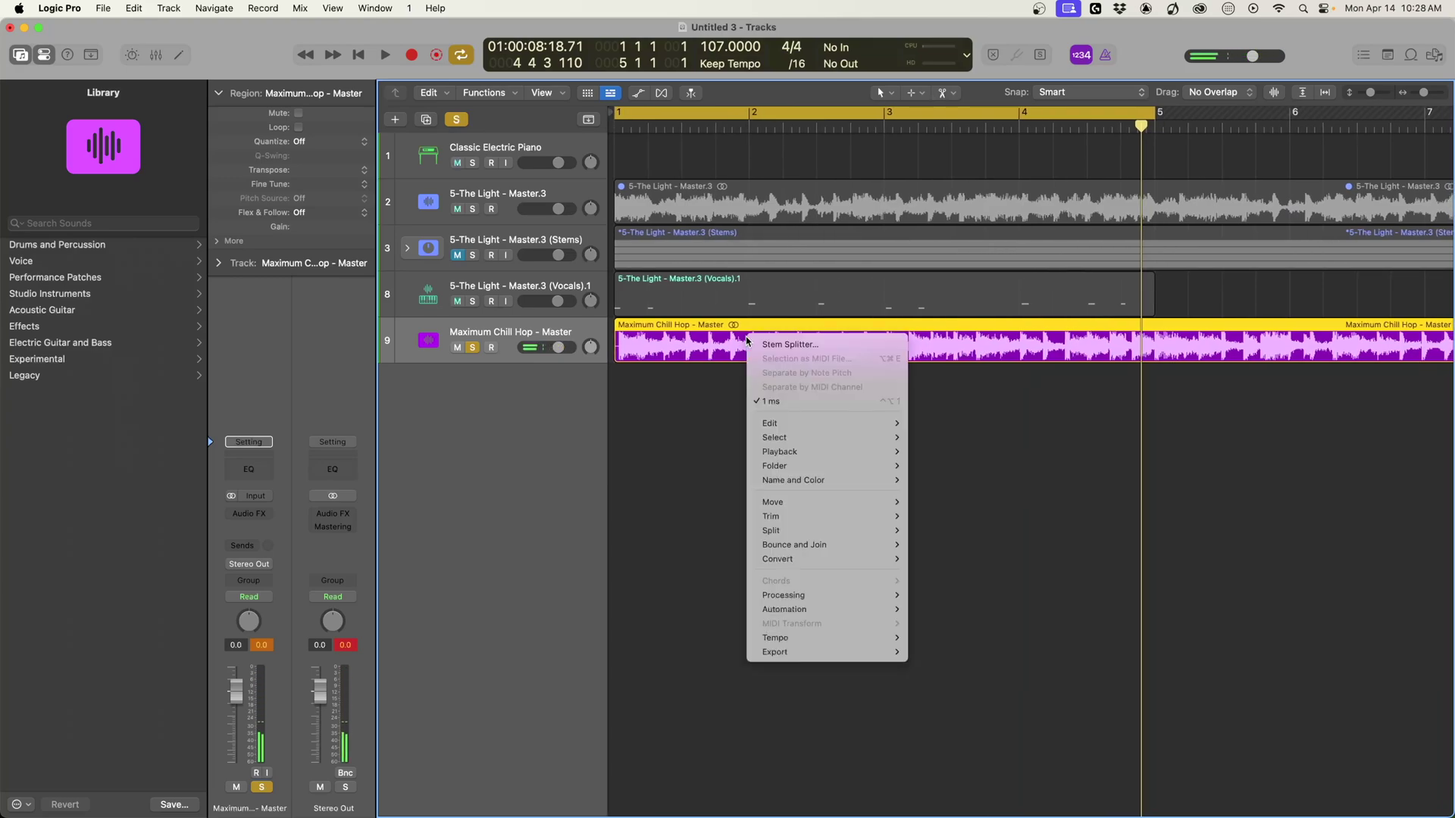
left_click(810, 351)
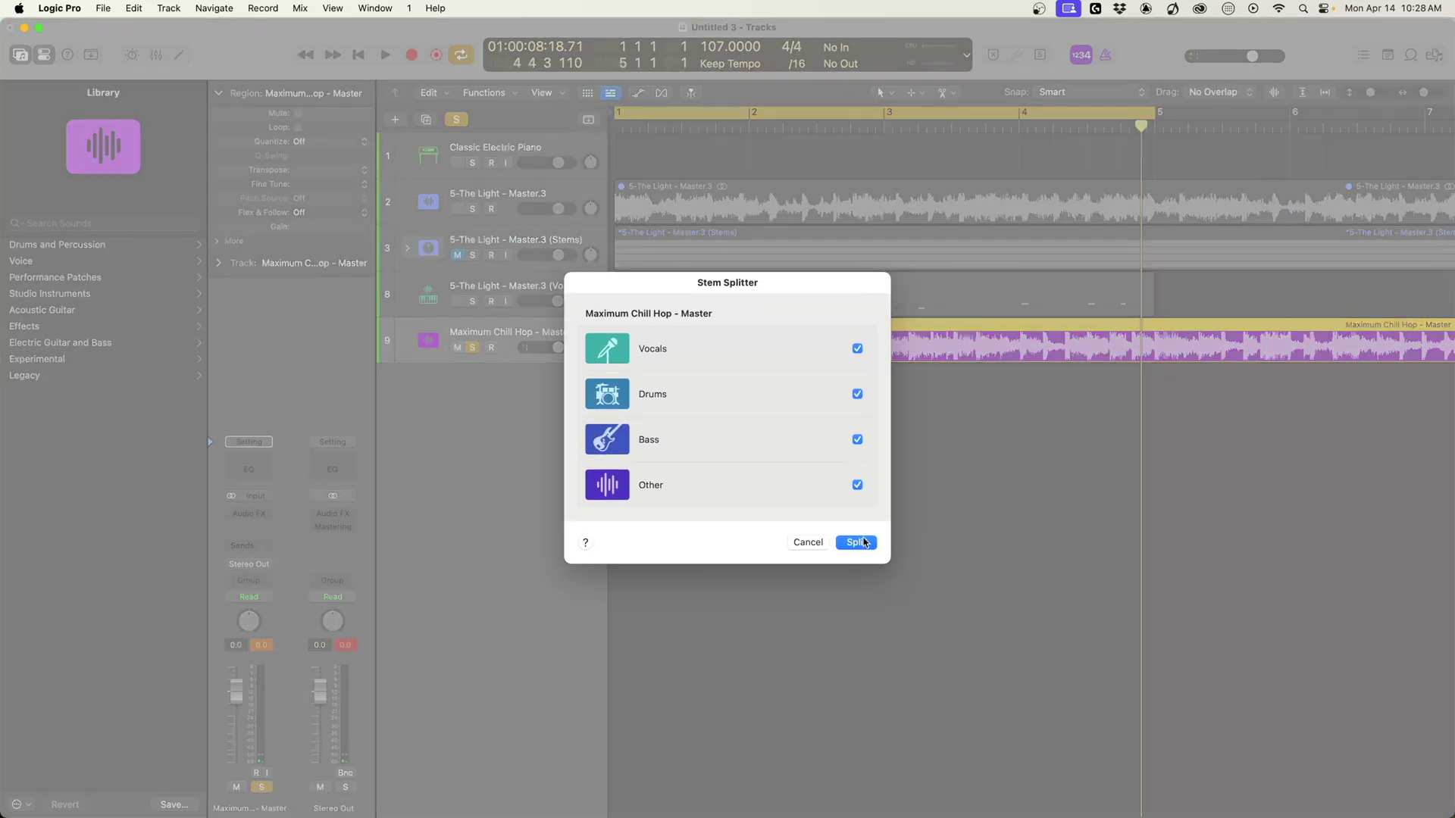
left_click(861, 543)
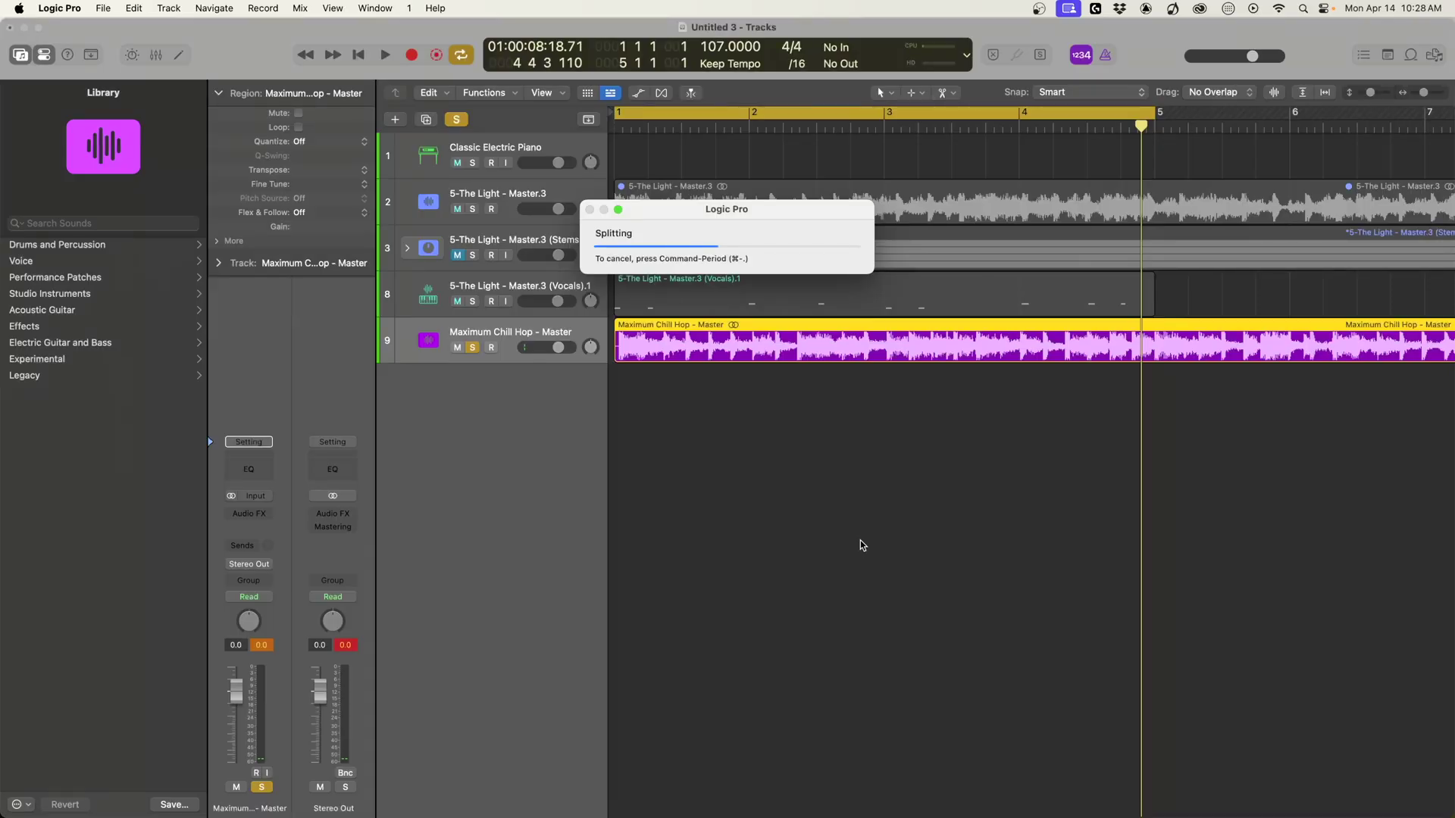
Solo and play the Drums stem, zooming in and moving the cycle range later.
left_click(474, 486)
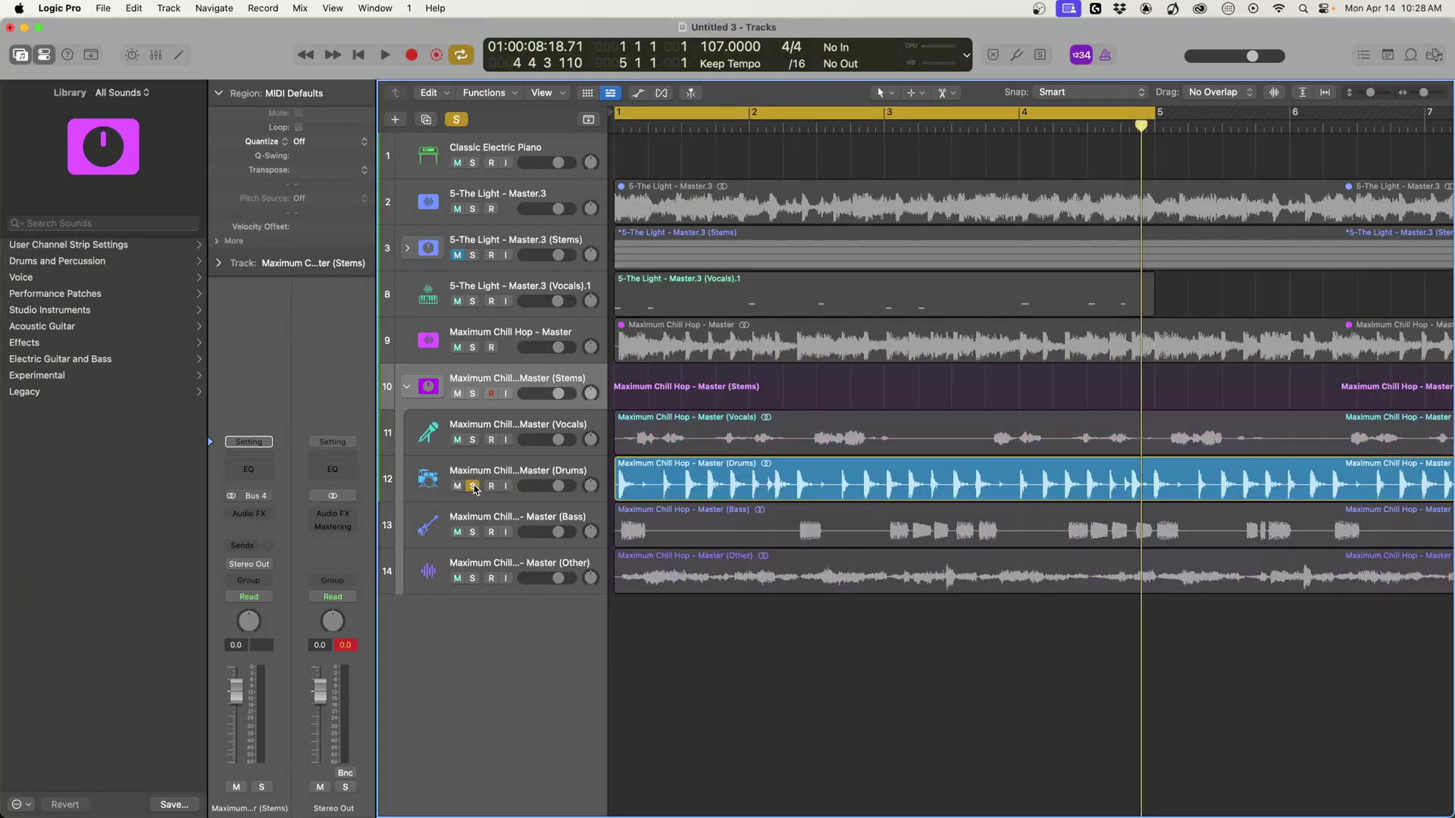
key("space")
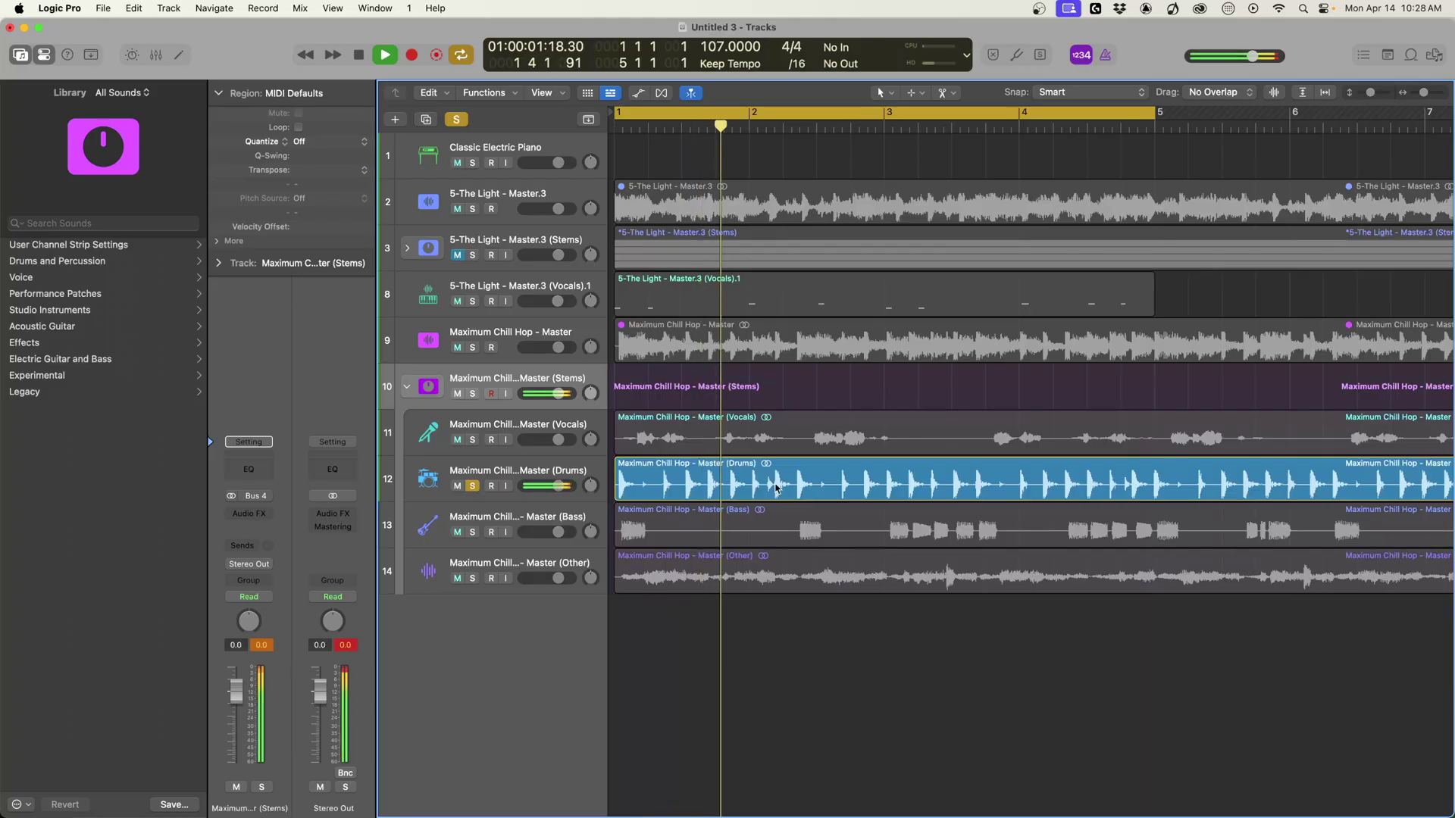
key("super+Right")
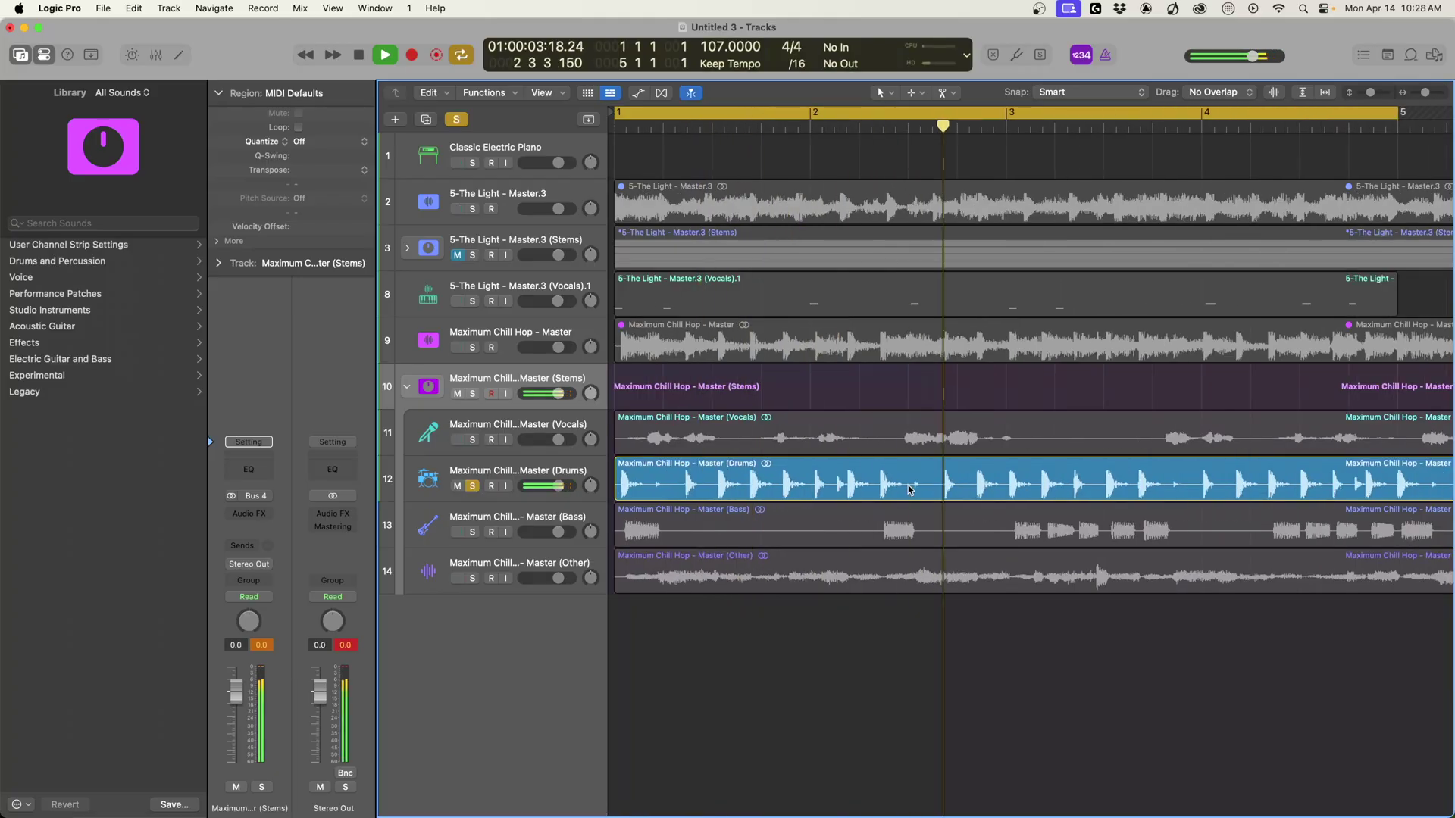
left_click_drag(728, 113, 989, 115)
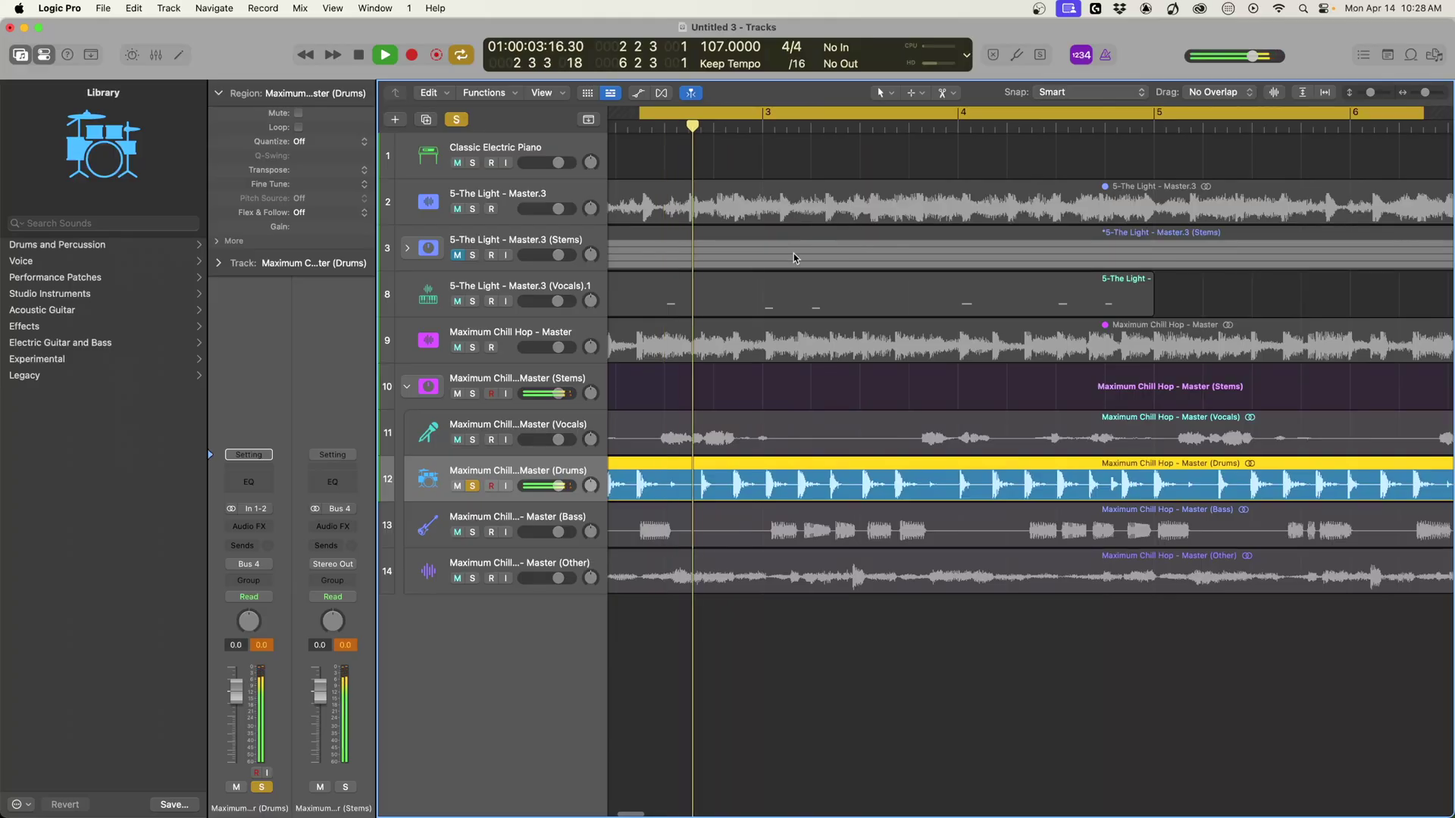
Cut the Drums stem twice to isolate (Drums).1 up to bar 4, then drag it below the tracks.
scroll(841, 265, "left", 1)
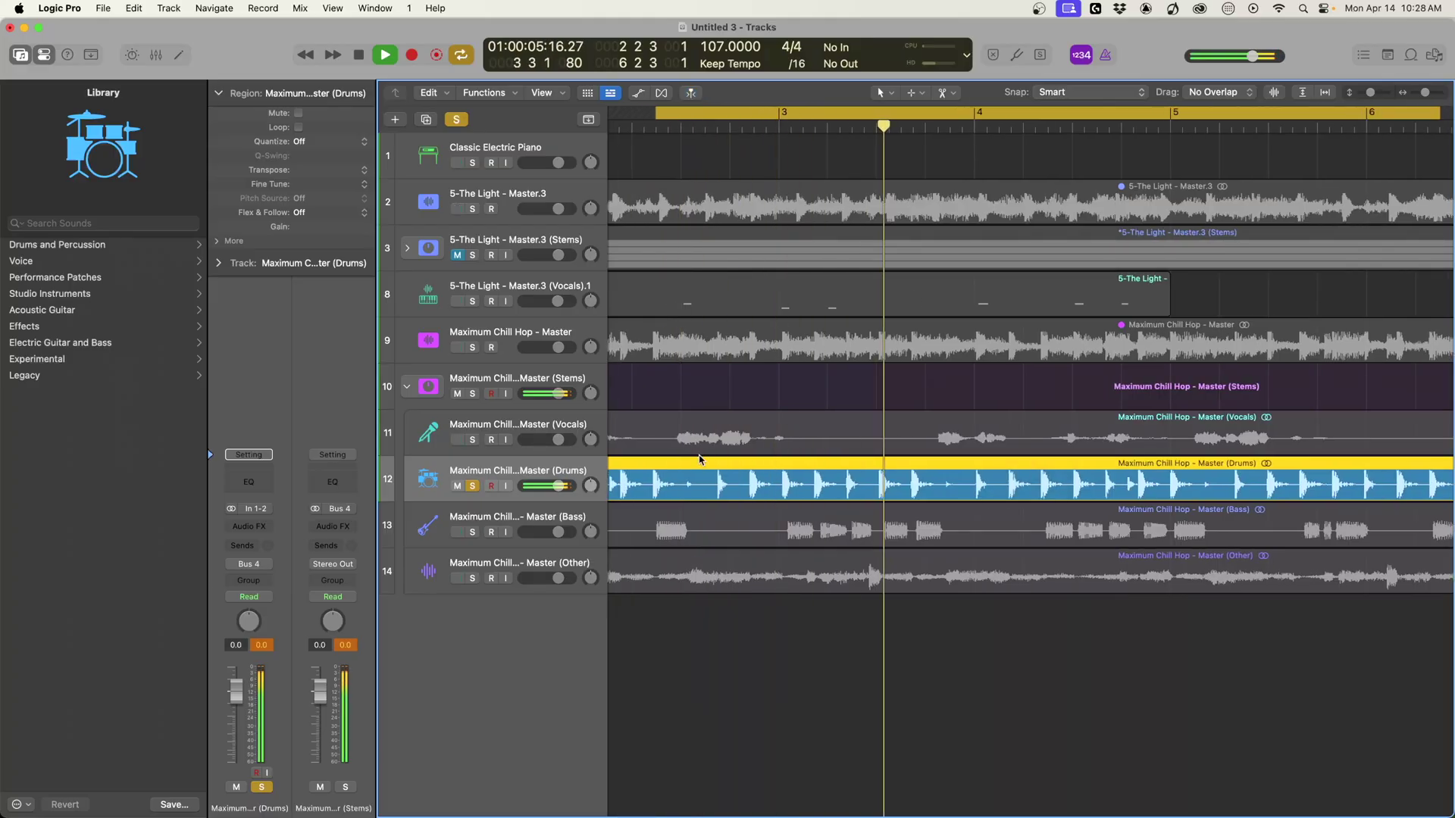
key("space")
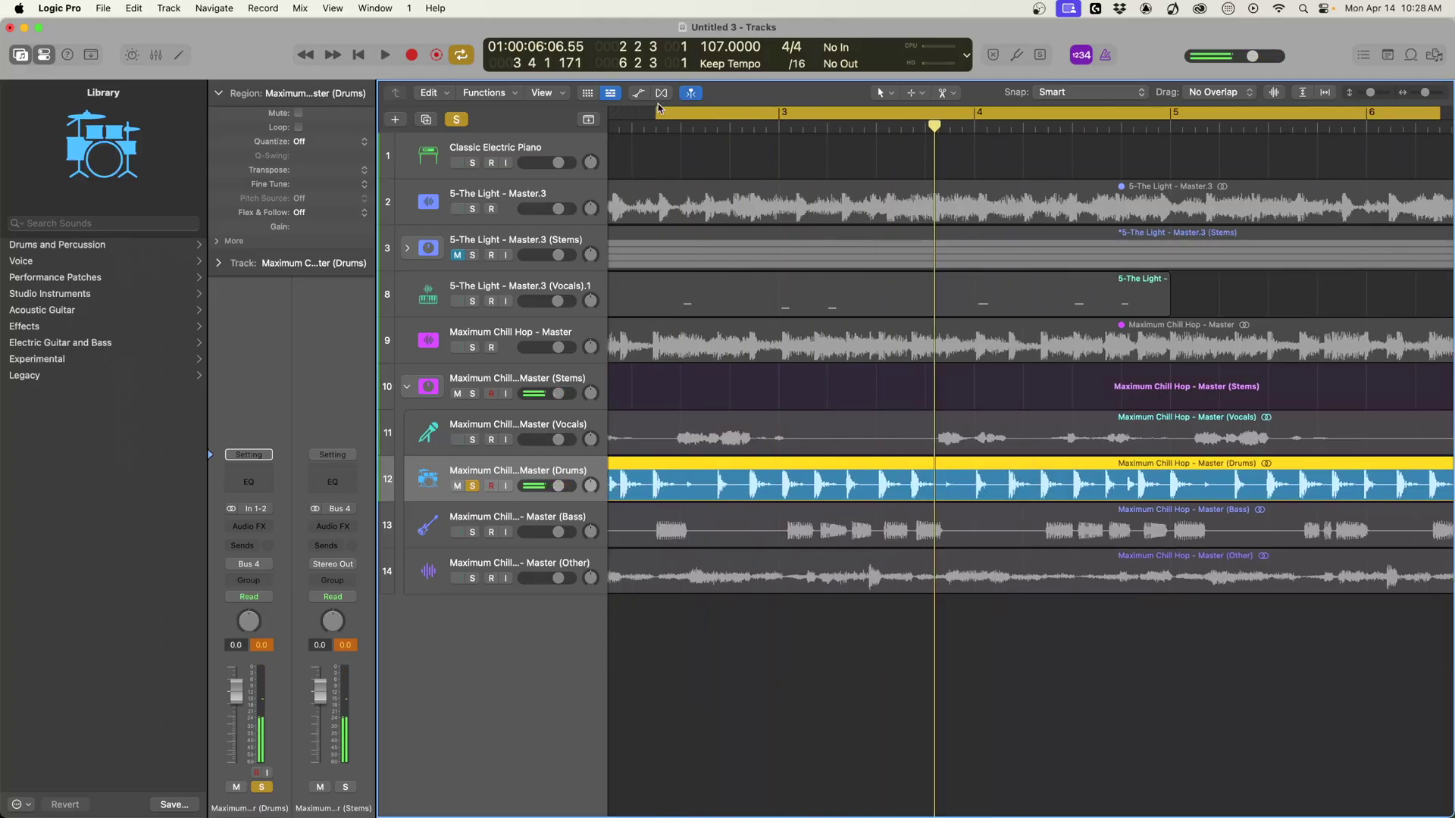
left_click_drag(656, 119, 644, 119)
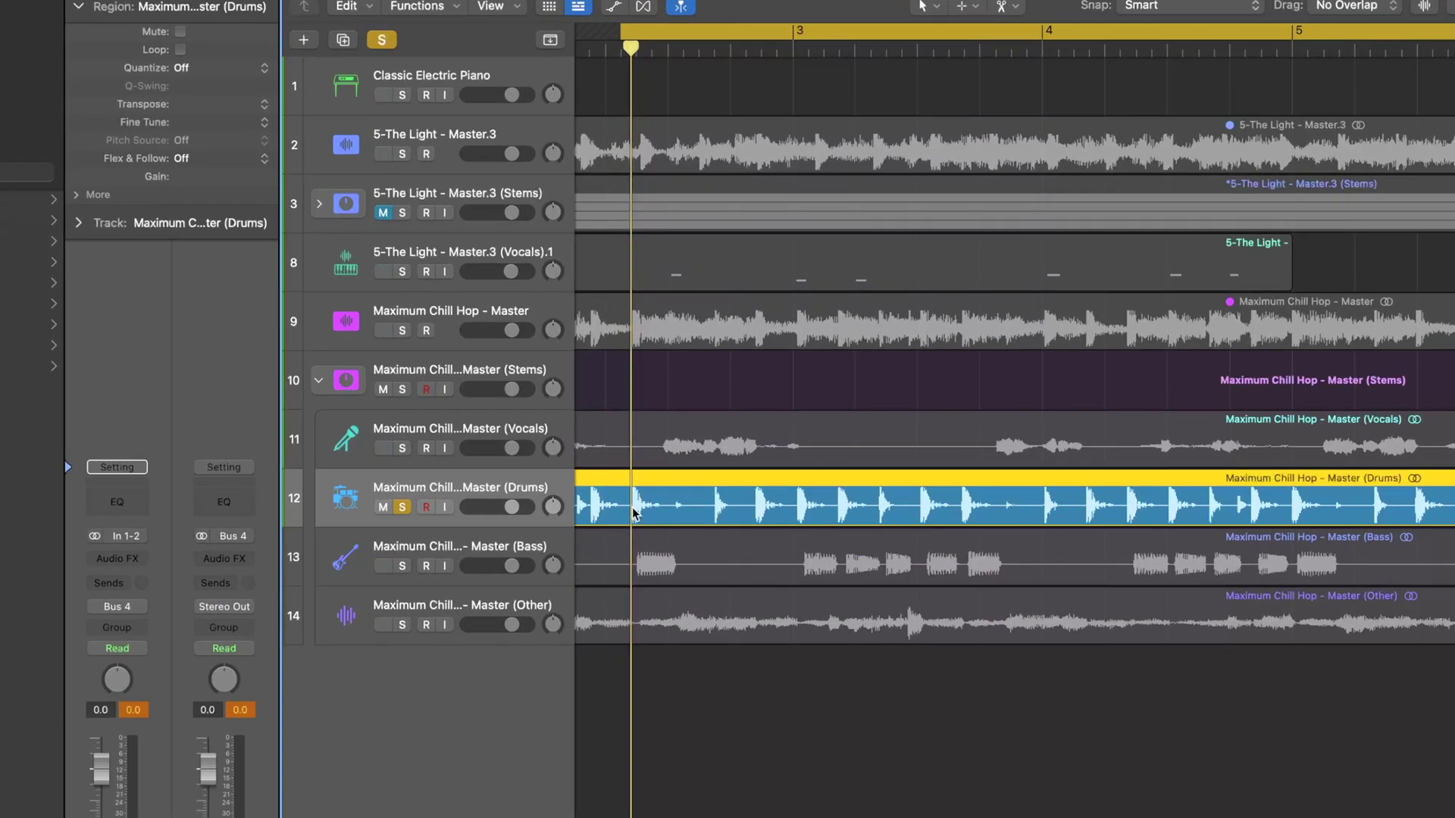
left_click(656, 491)
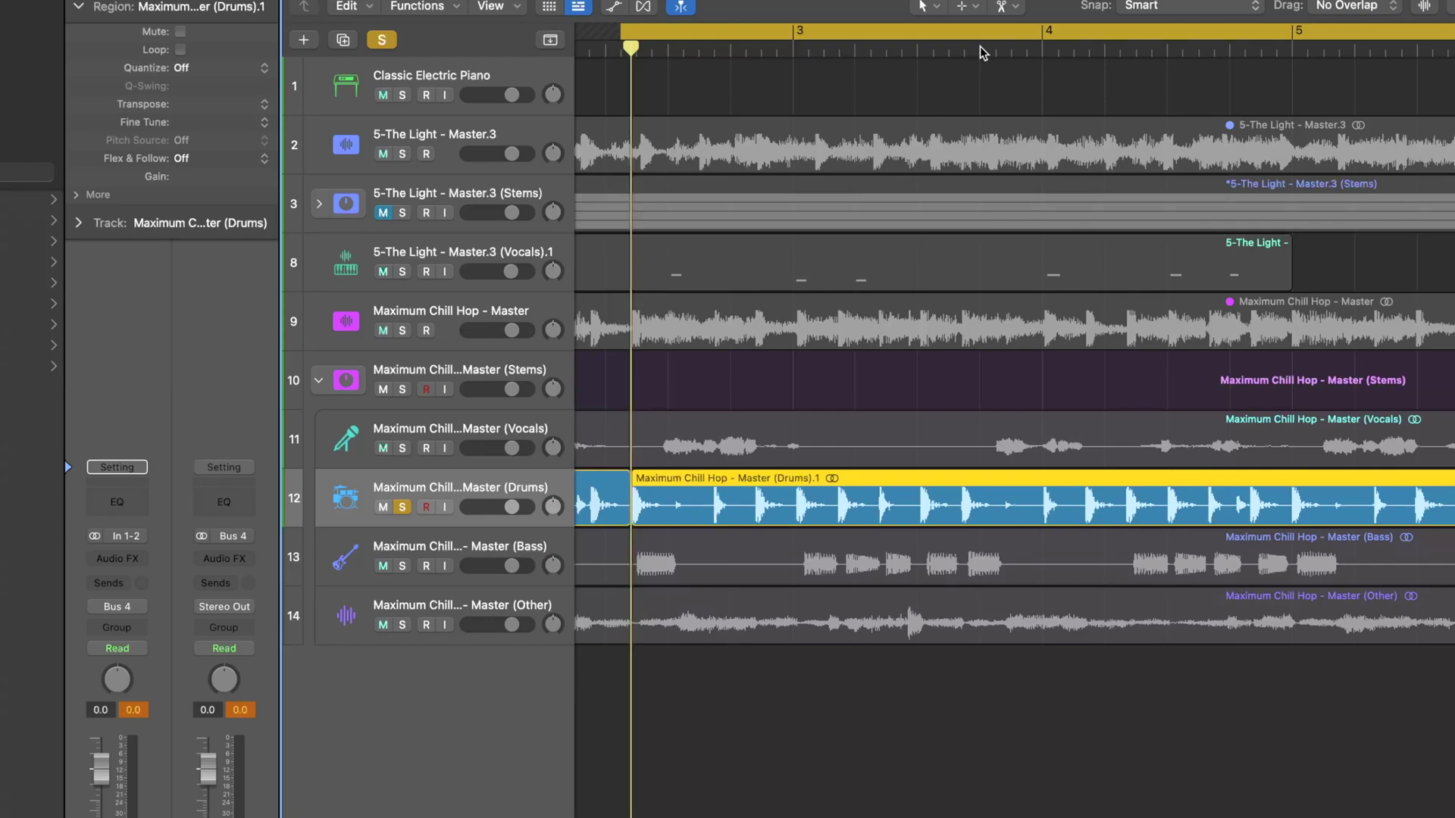
left_click_drag(980, 48, 1016, 52)
key("super+t")
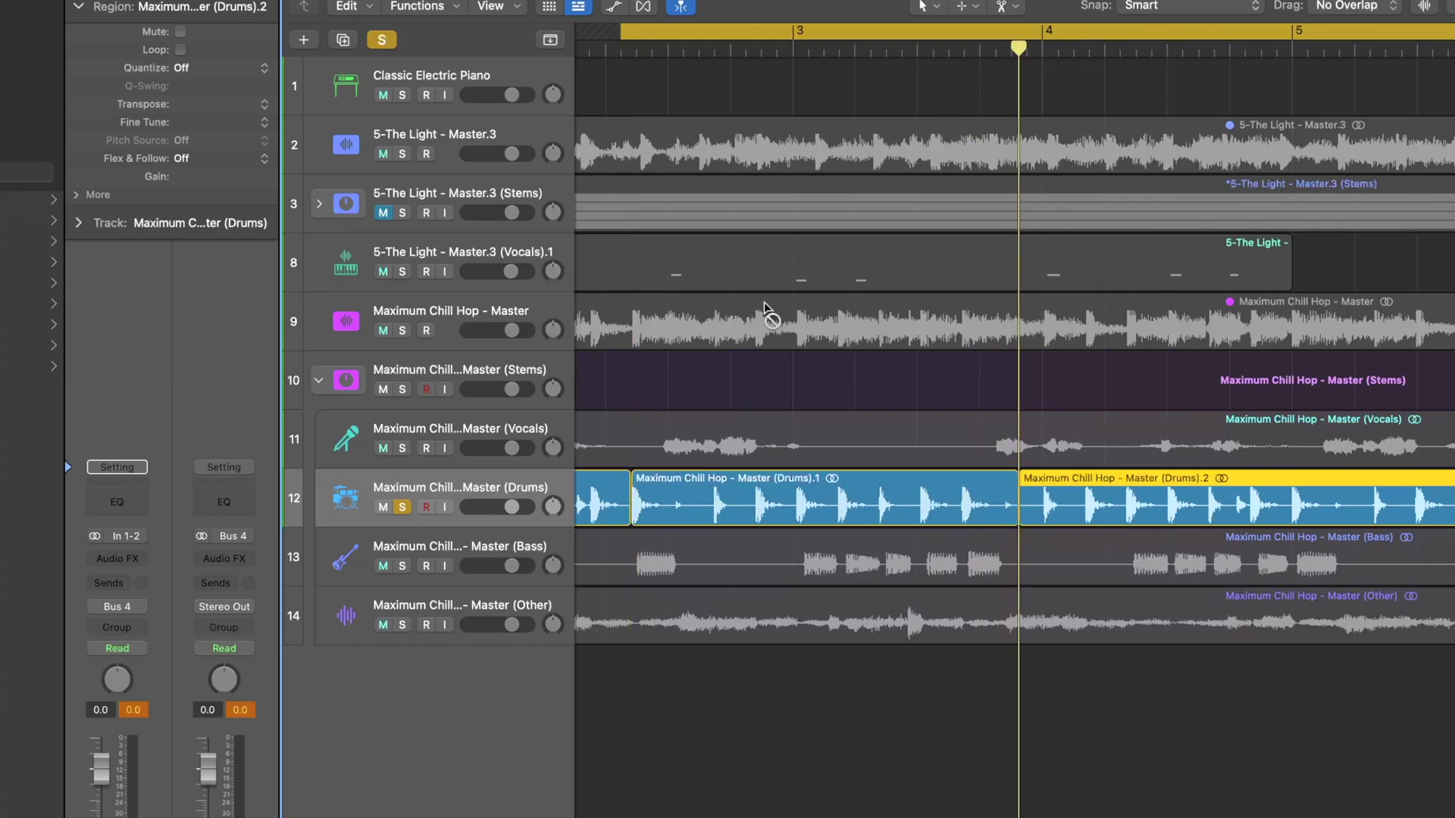
left_click(763, 496)
left_click_drag(715, 501, 424, 680)
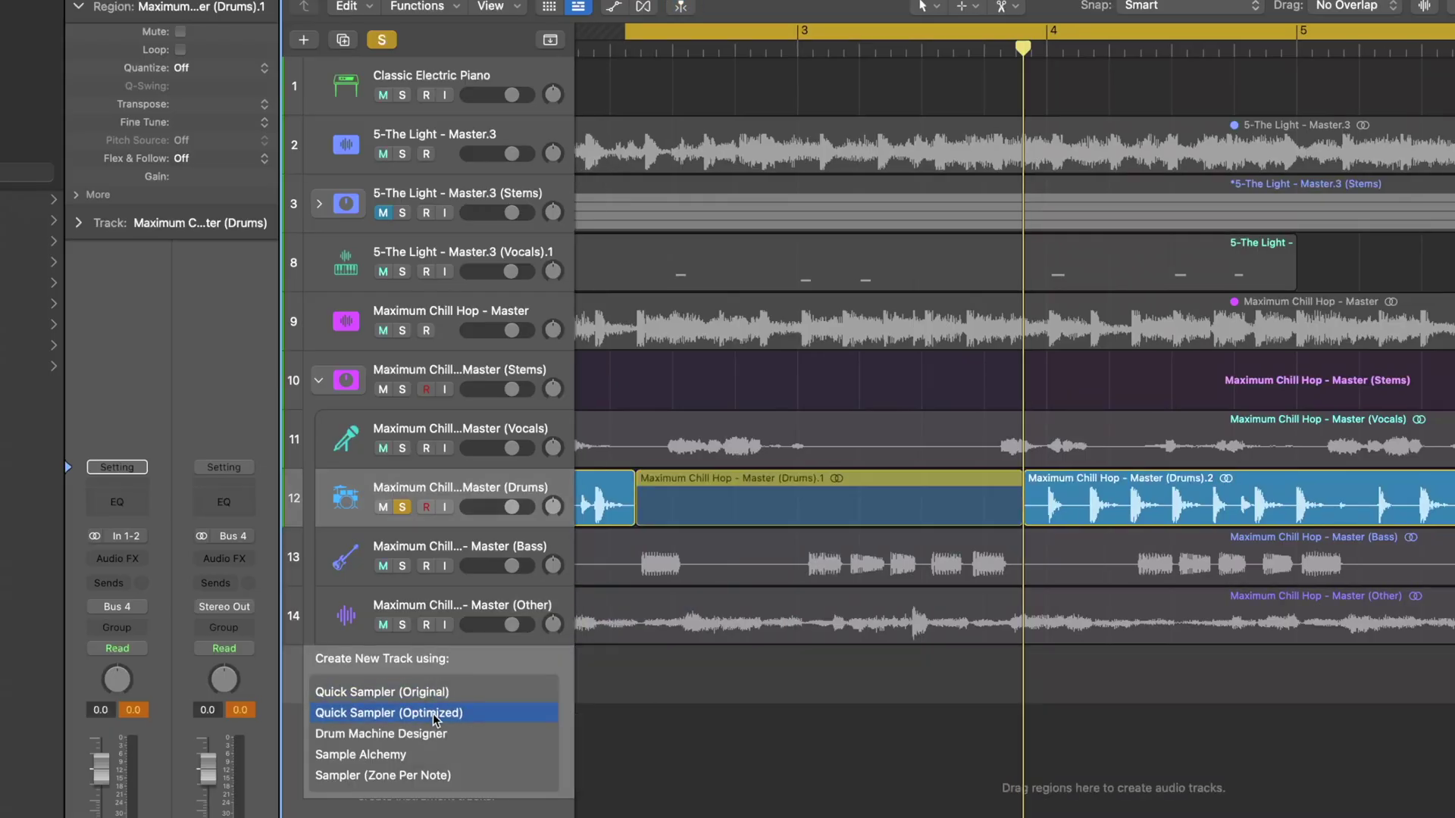
Build a Drum Machine Designer kit from the (Drums).1 section and move its window aside.
left_click_drag(439, 737, 438, 732)
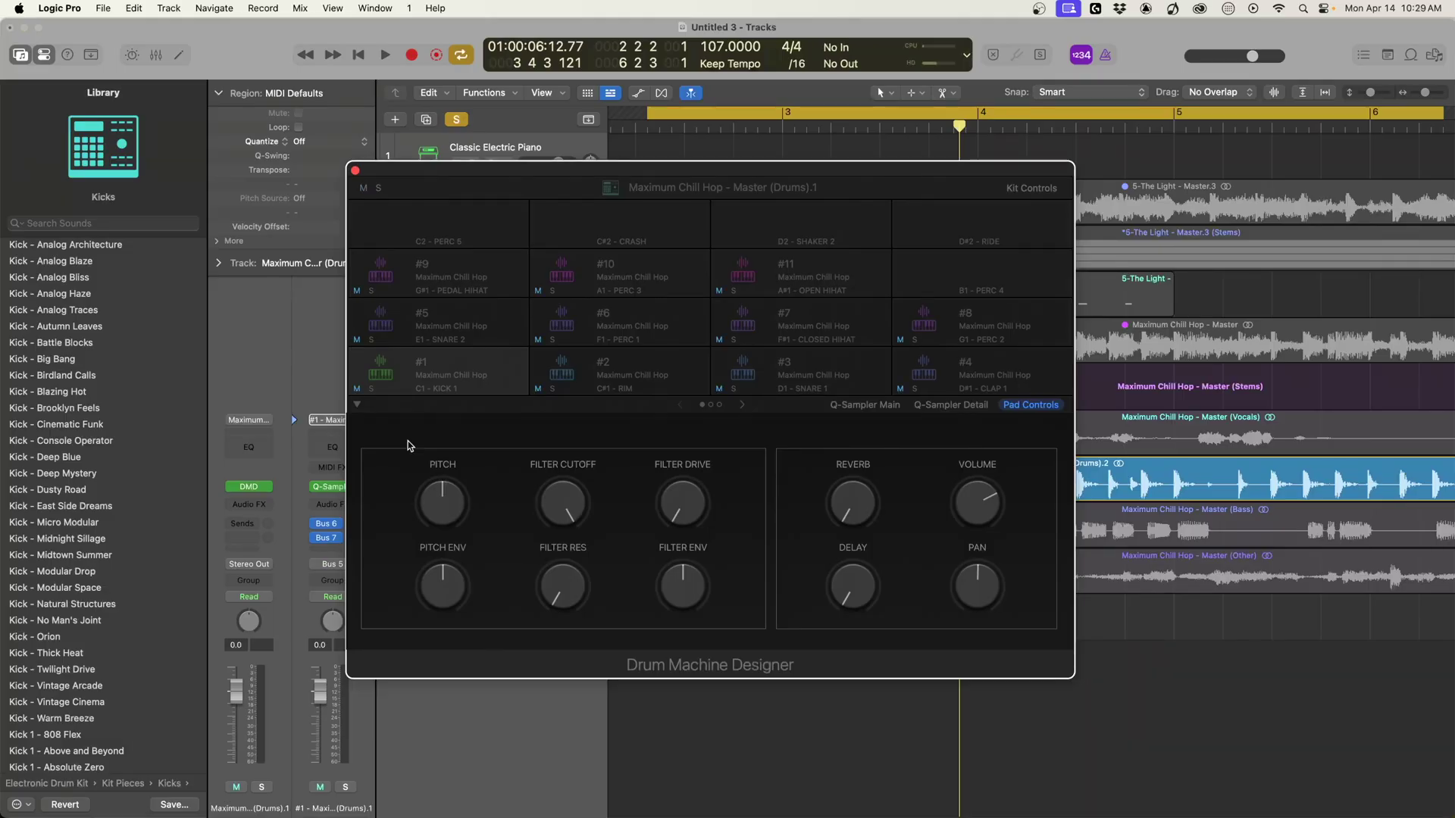
left_click_drag(657, 173, 780, 147)
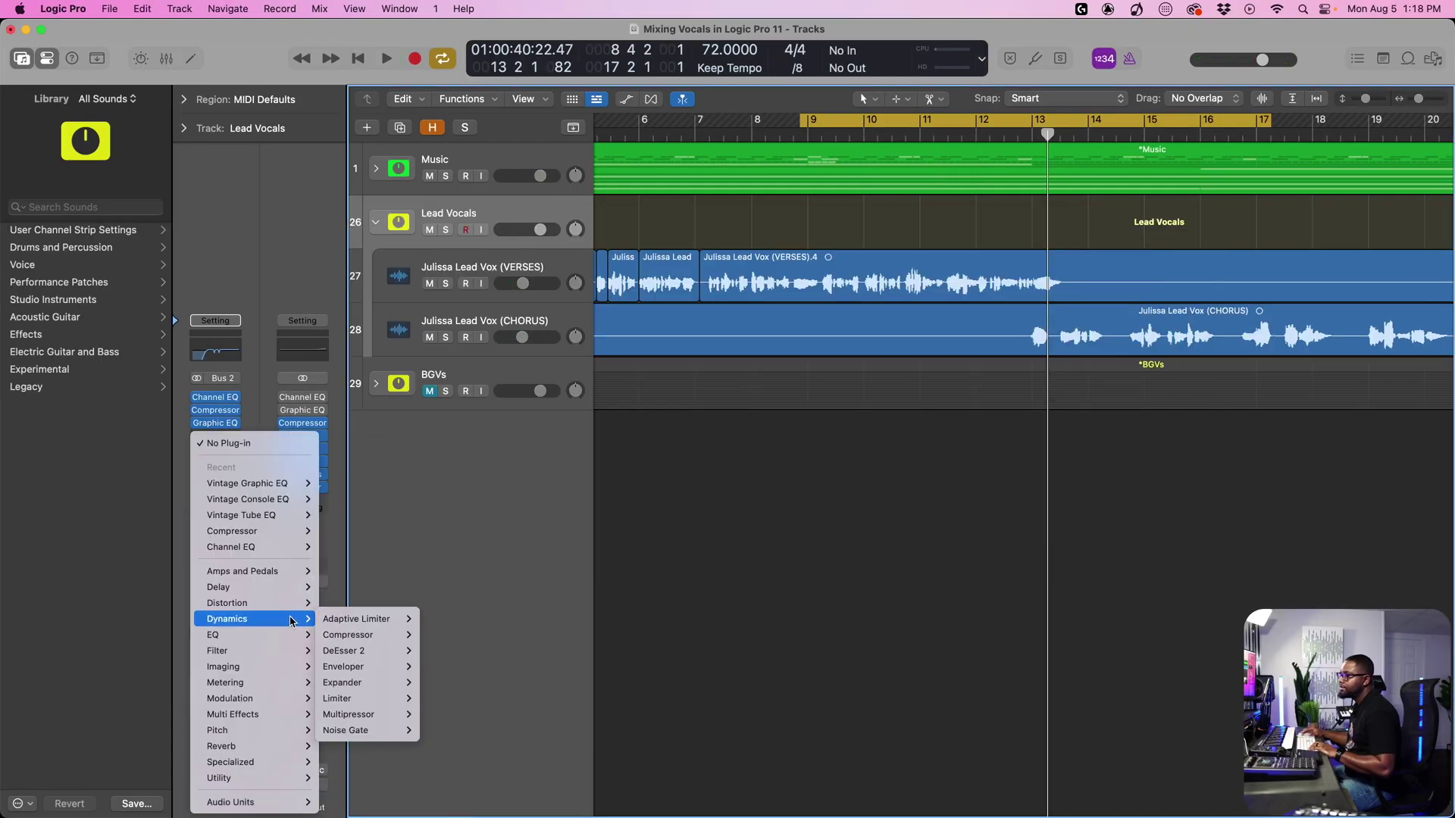
Insert Dynamics > Compressor on the Lead Vocals Audio FX slot and play the song.
left_click(348, 635)
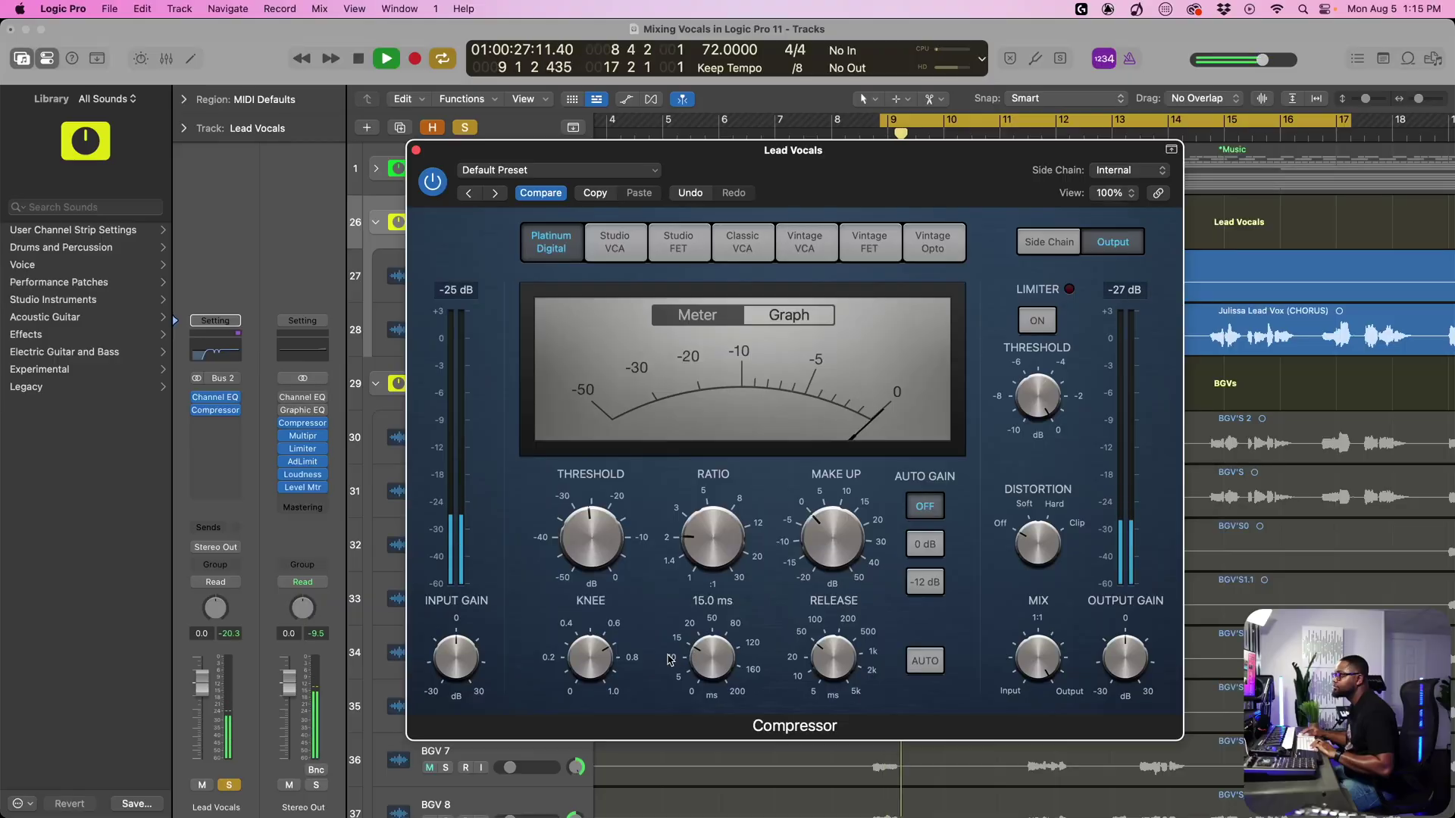
key("space")
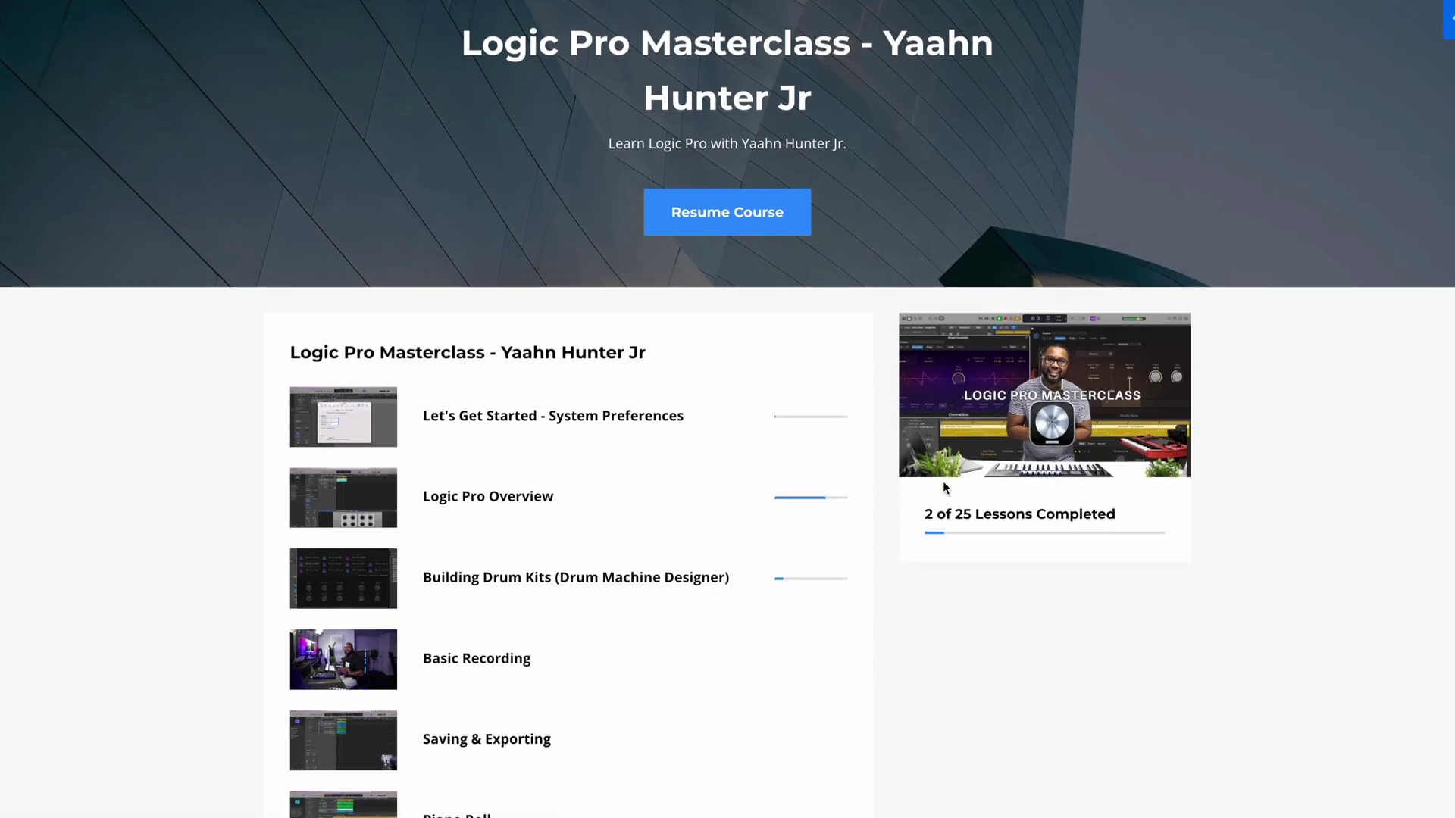
scroll(902, 424, "down", 1)
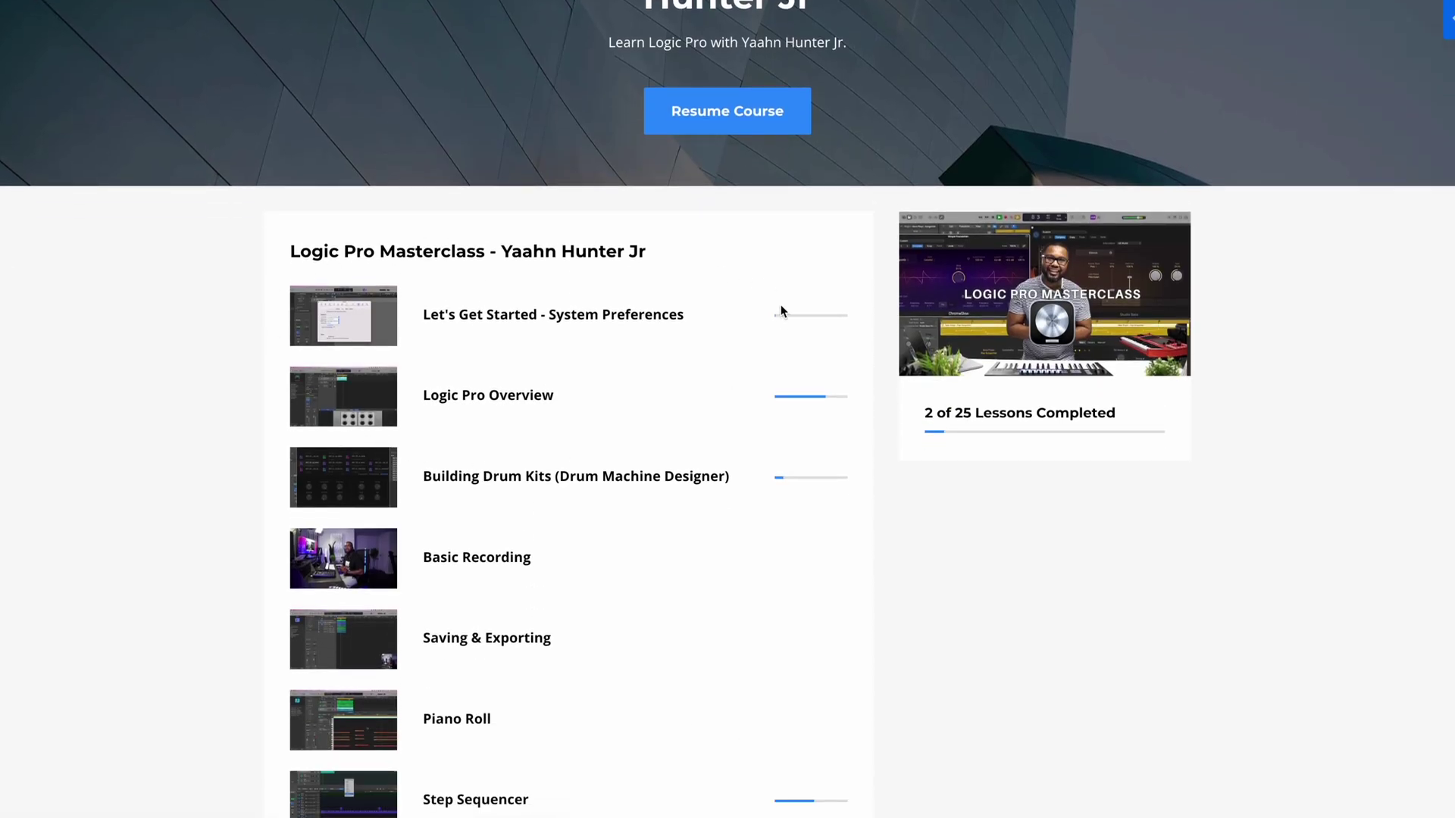
Scroll the course lesson list down to Step Sequencer, then open the Stereo Out effect slot.
scroll(565, 357, "down", 4)
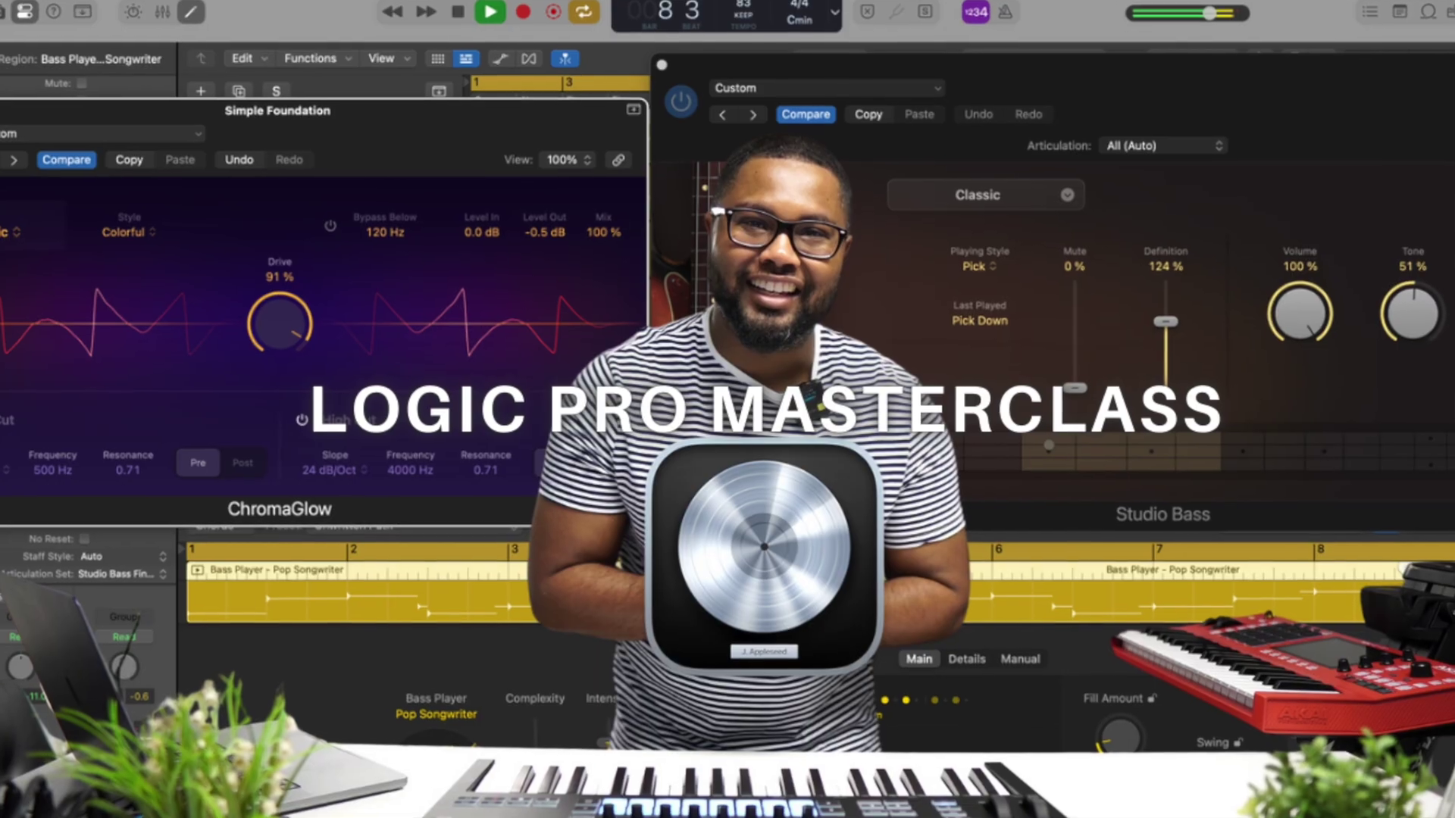
left_click(249, 514)
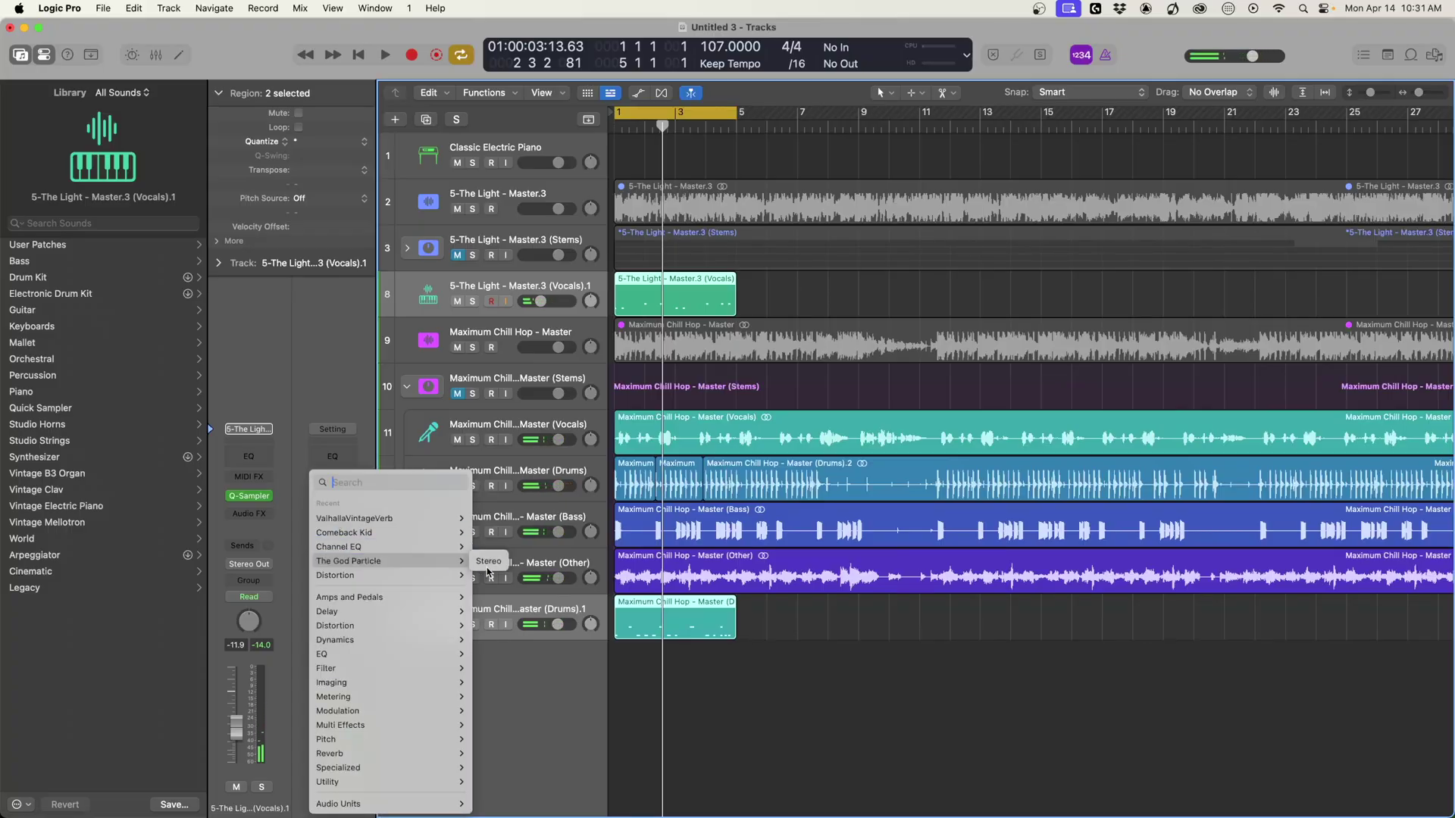
Load The God Particle (Stereo) on Stereo Out and raise its limiter gain to 8.2 dB during playback.
left_click(488, 562)
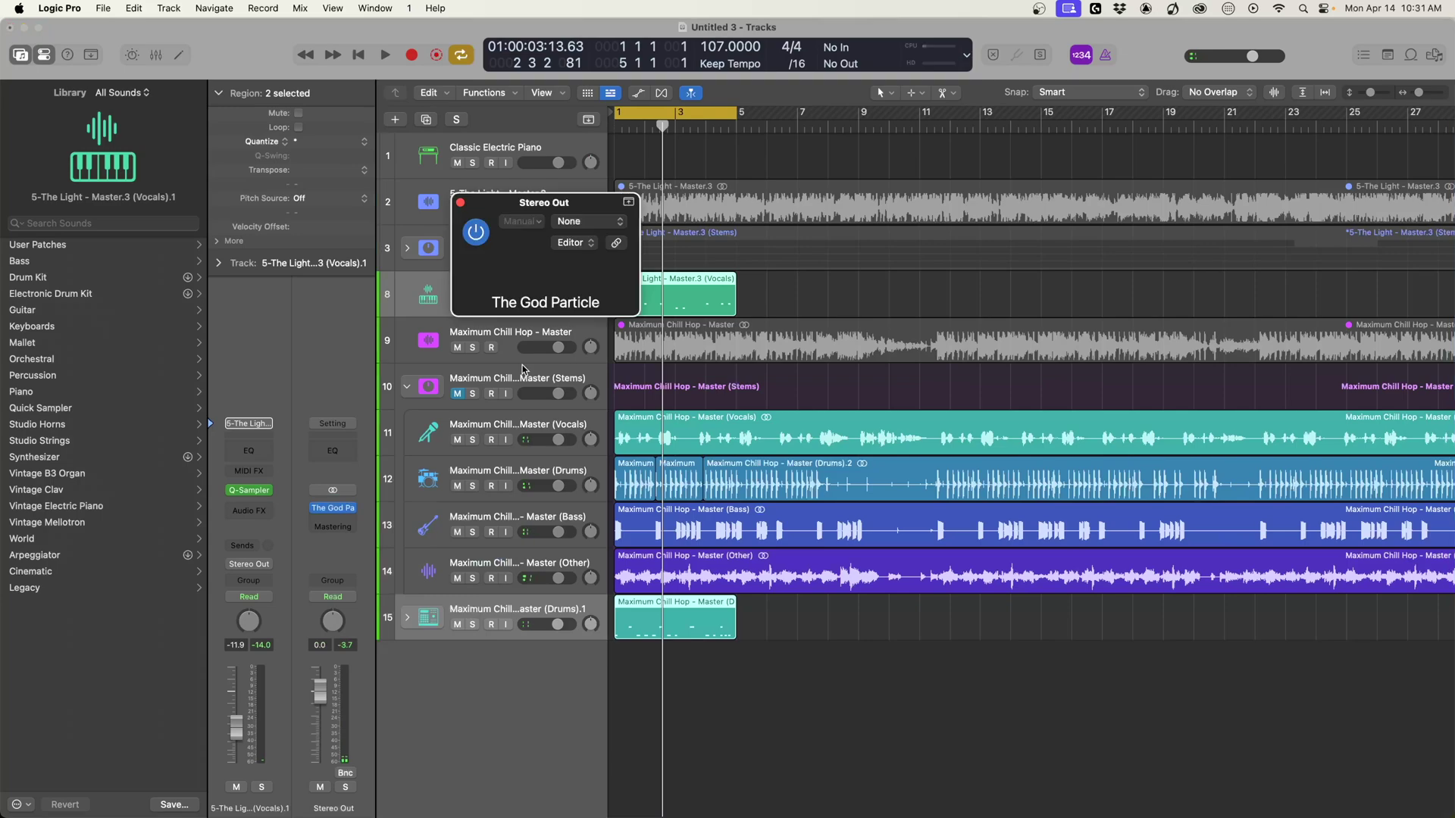
key("space")
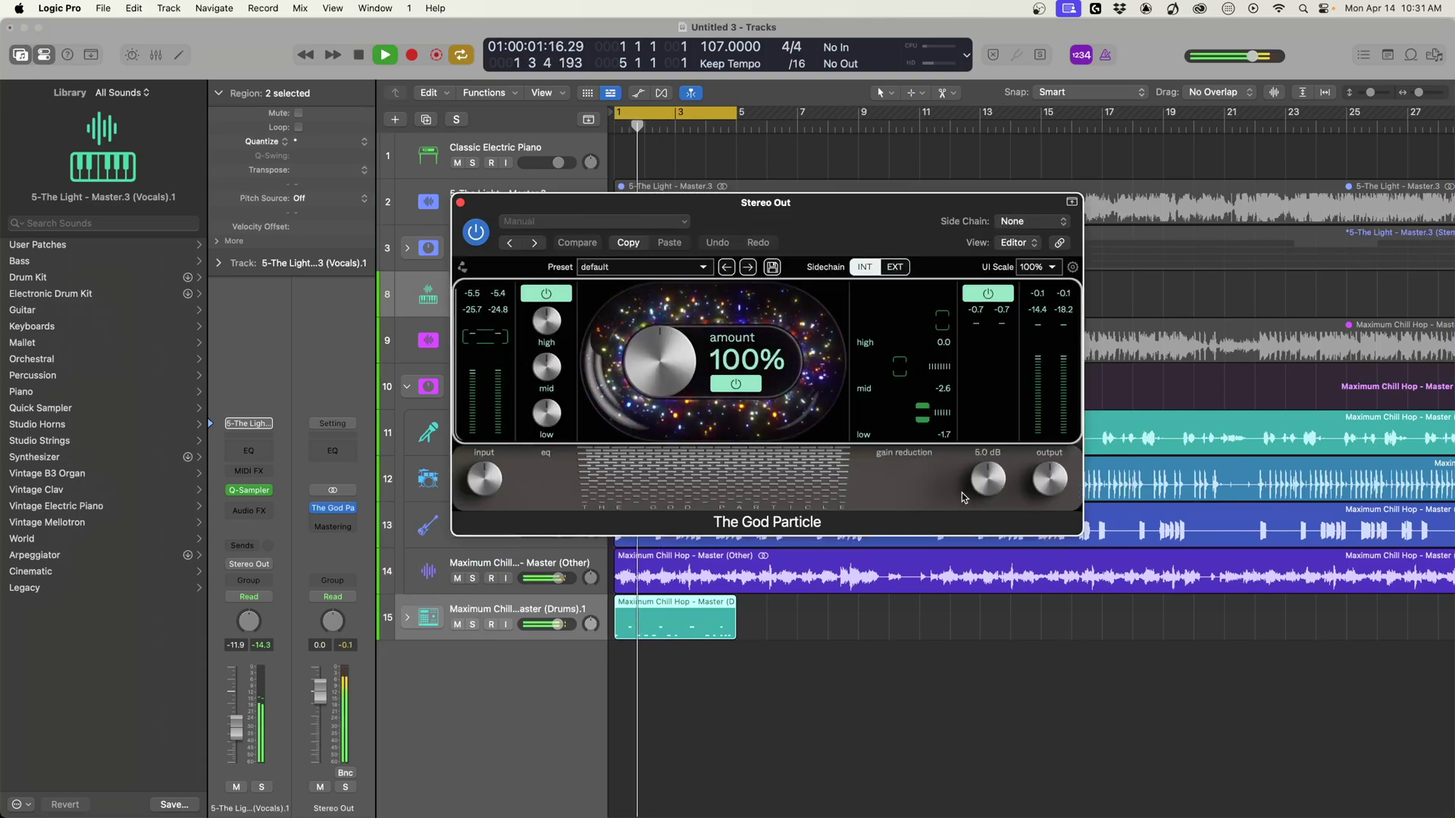
left_click_drag(989, 482, 989, 471)
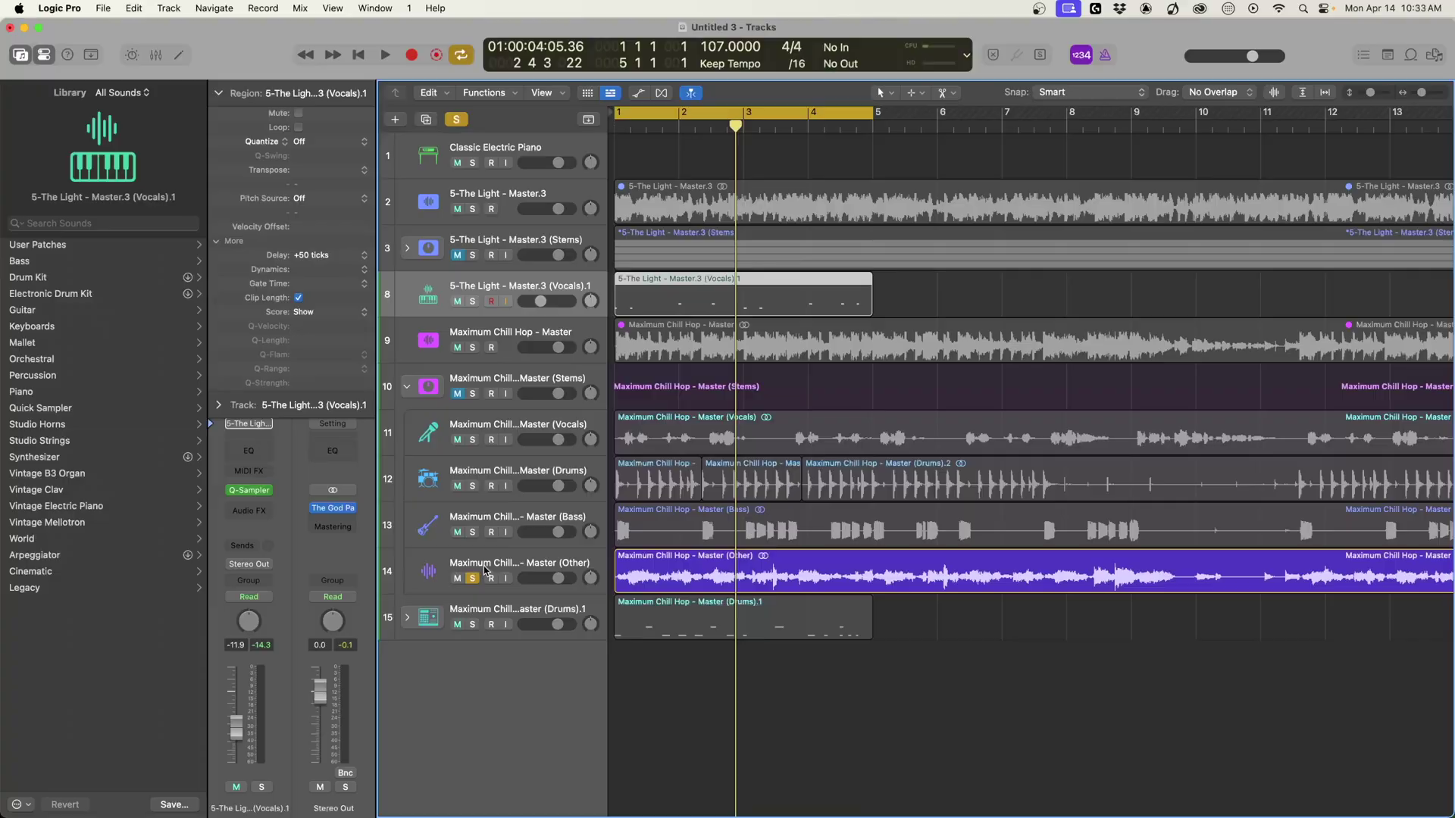
Select the Other stem and play it to locate the chop around bar 2.
left_click(488, 567)
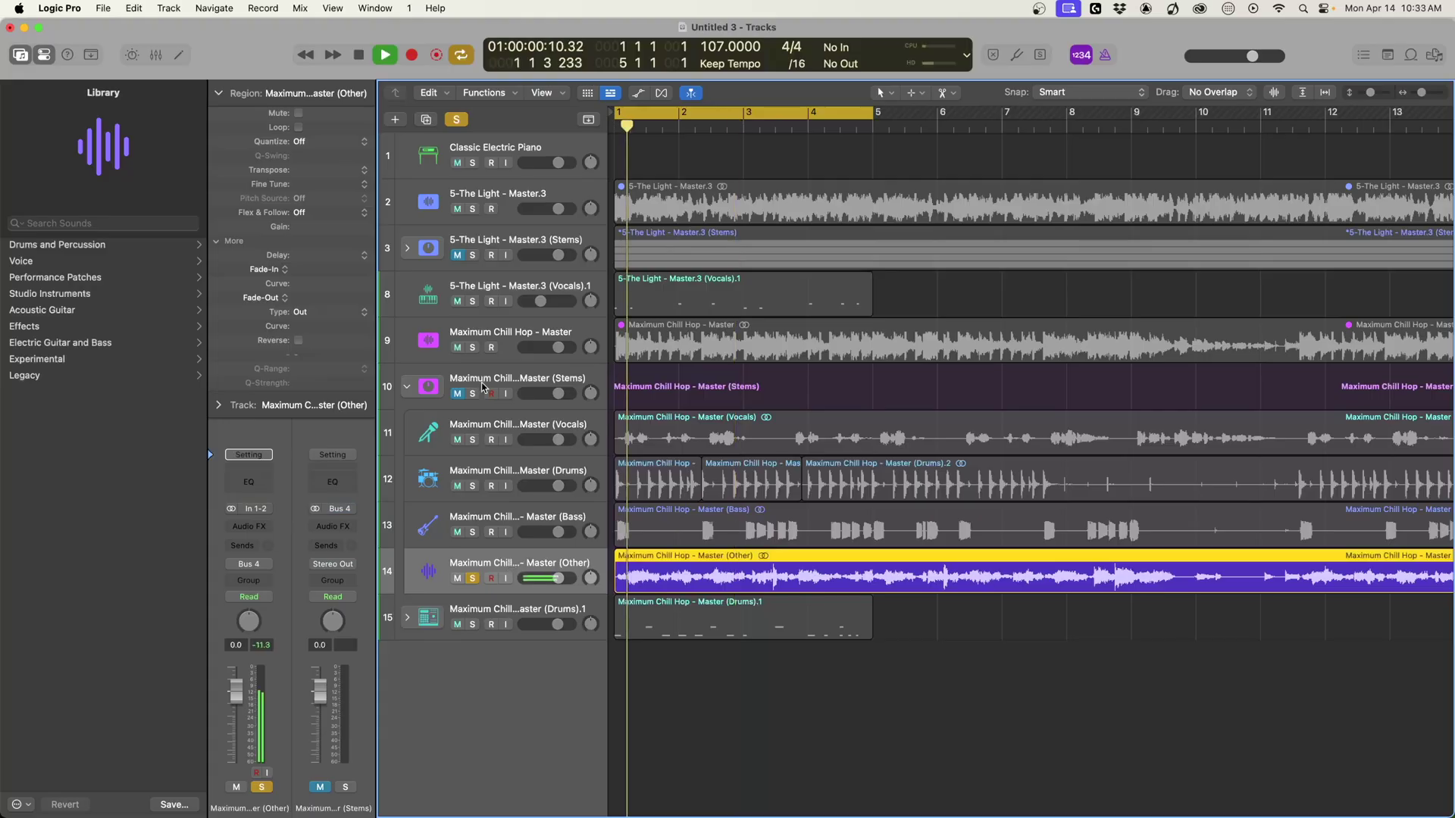
key("space")
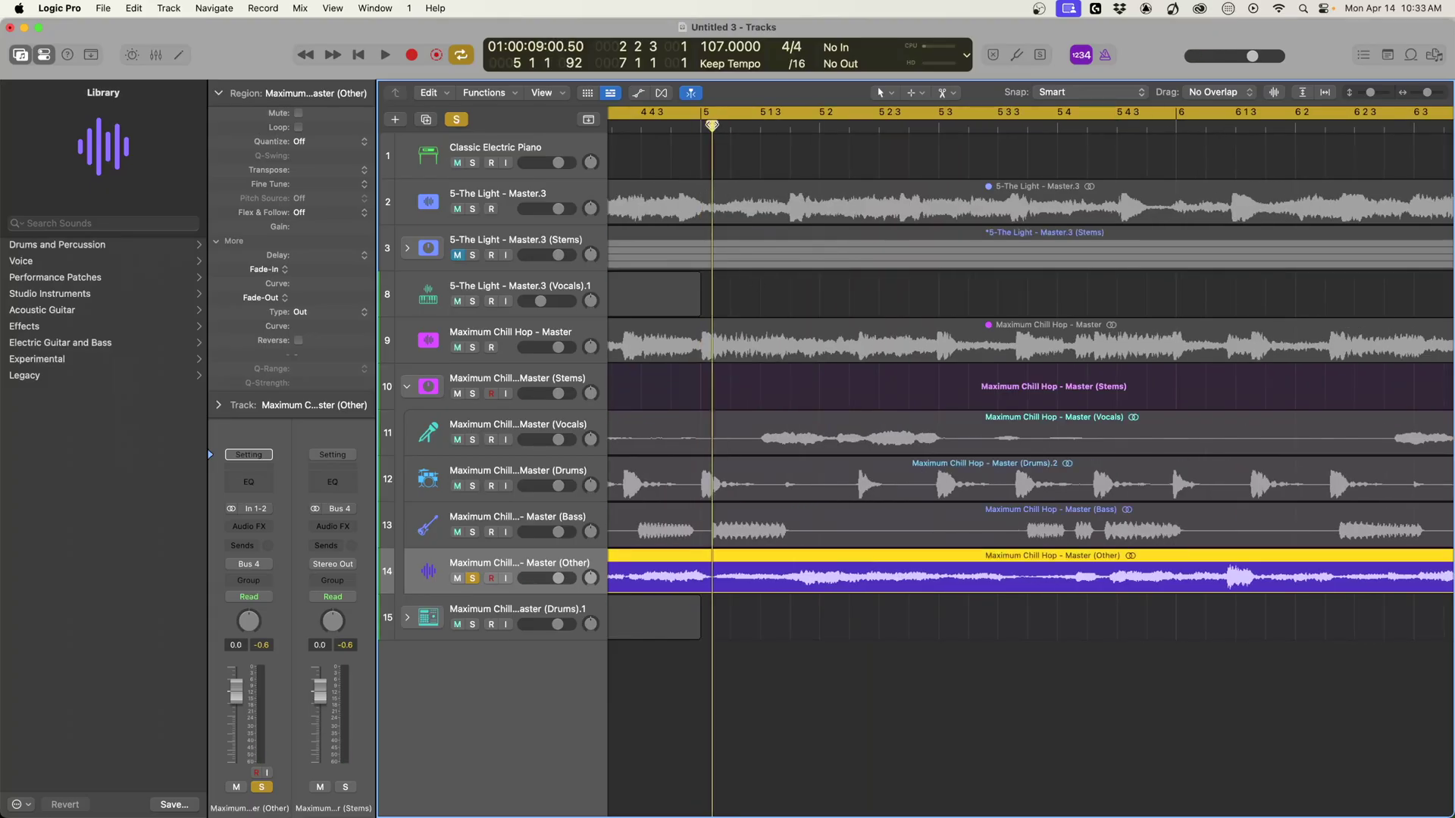
scroll(732, 497, "left", 10)
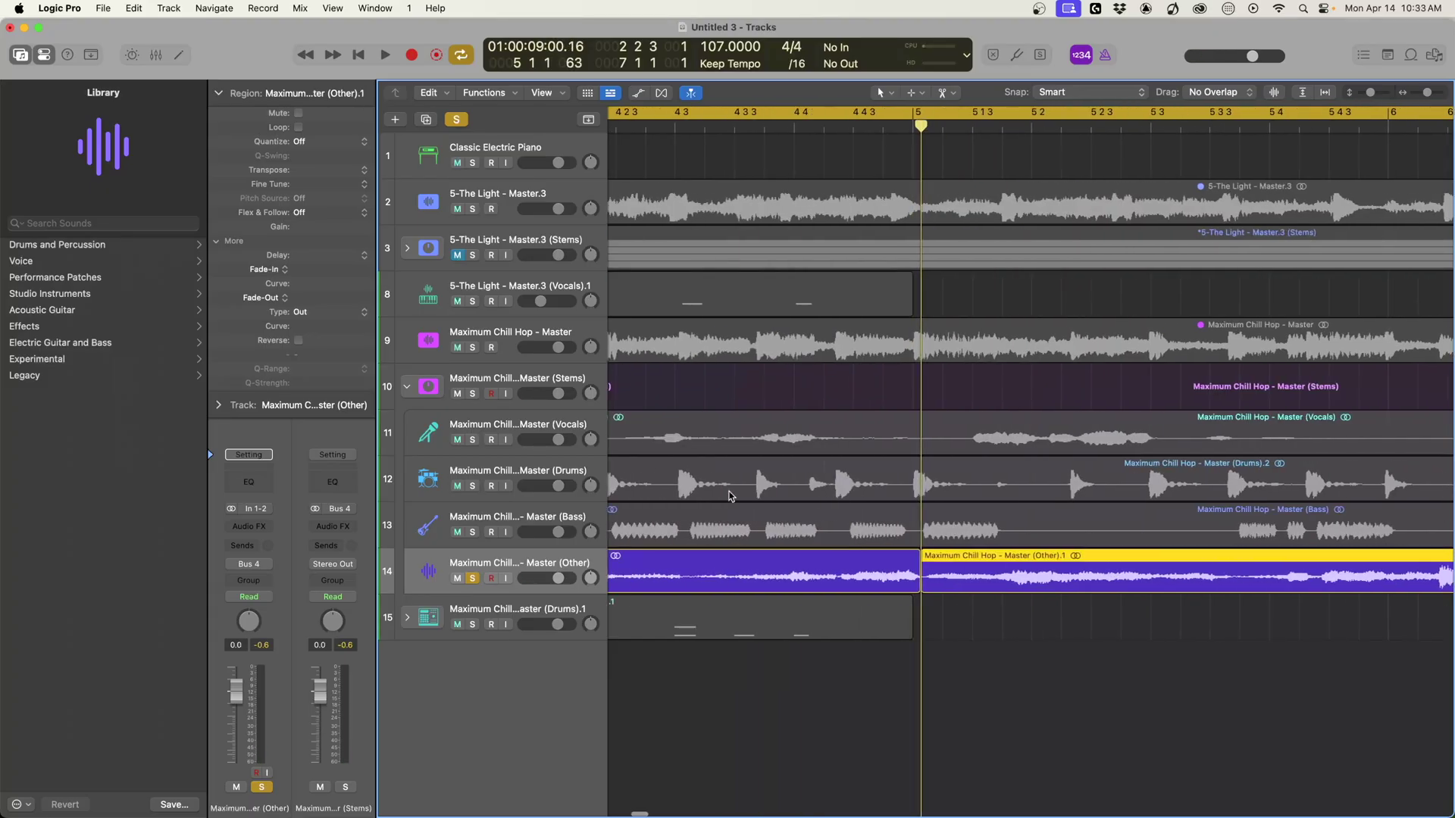
key("space")
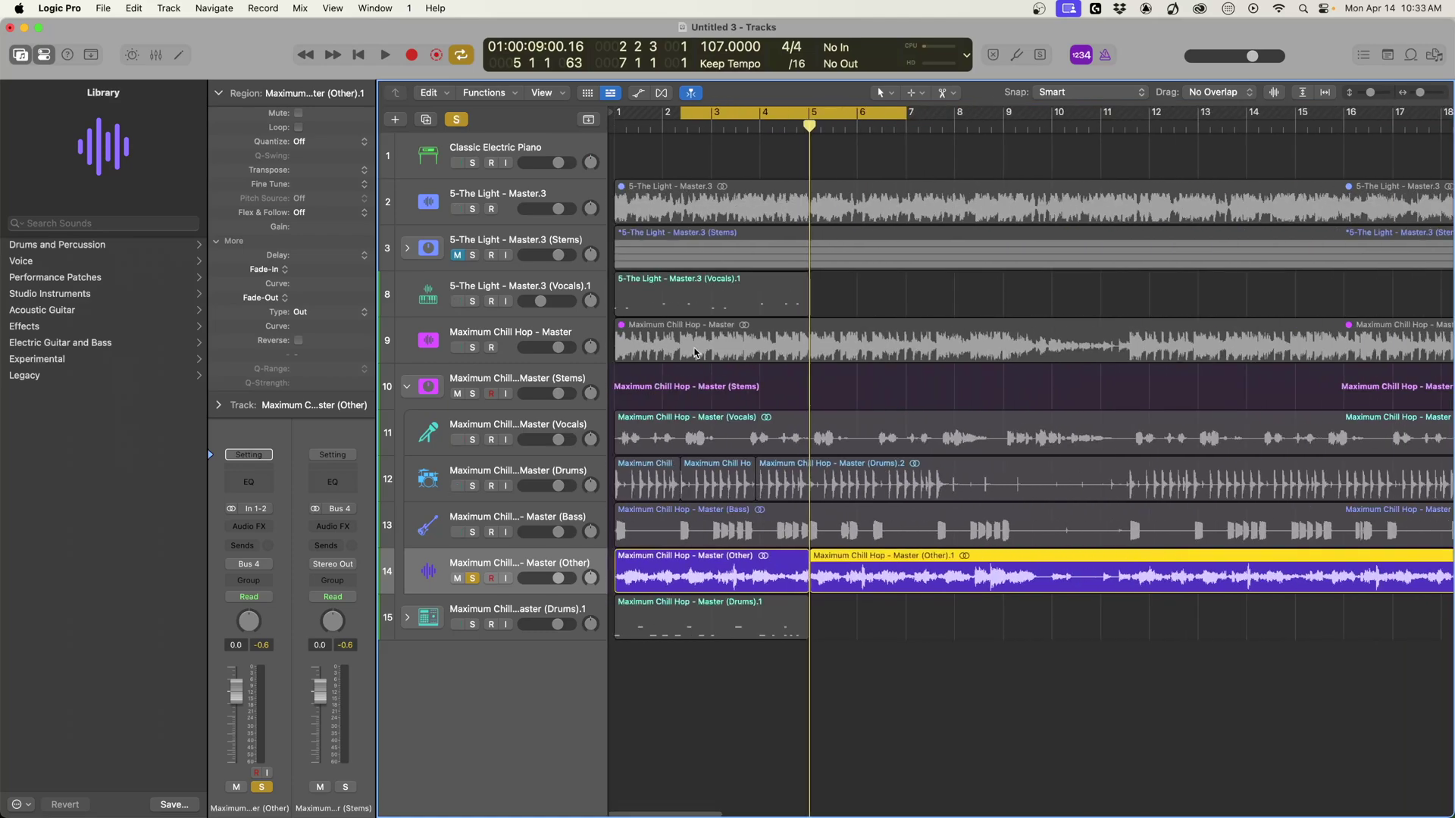
scroll(793, 381, "up", 4)
Split the Other region around the chop and drag the piece below the tracks.
key("space")
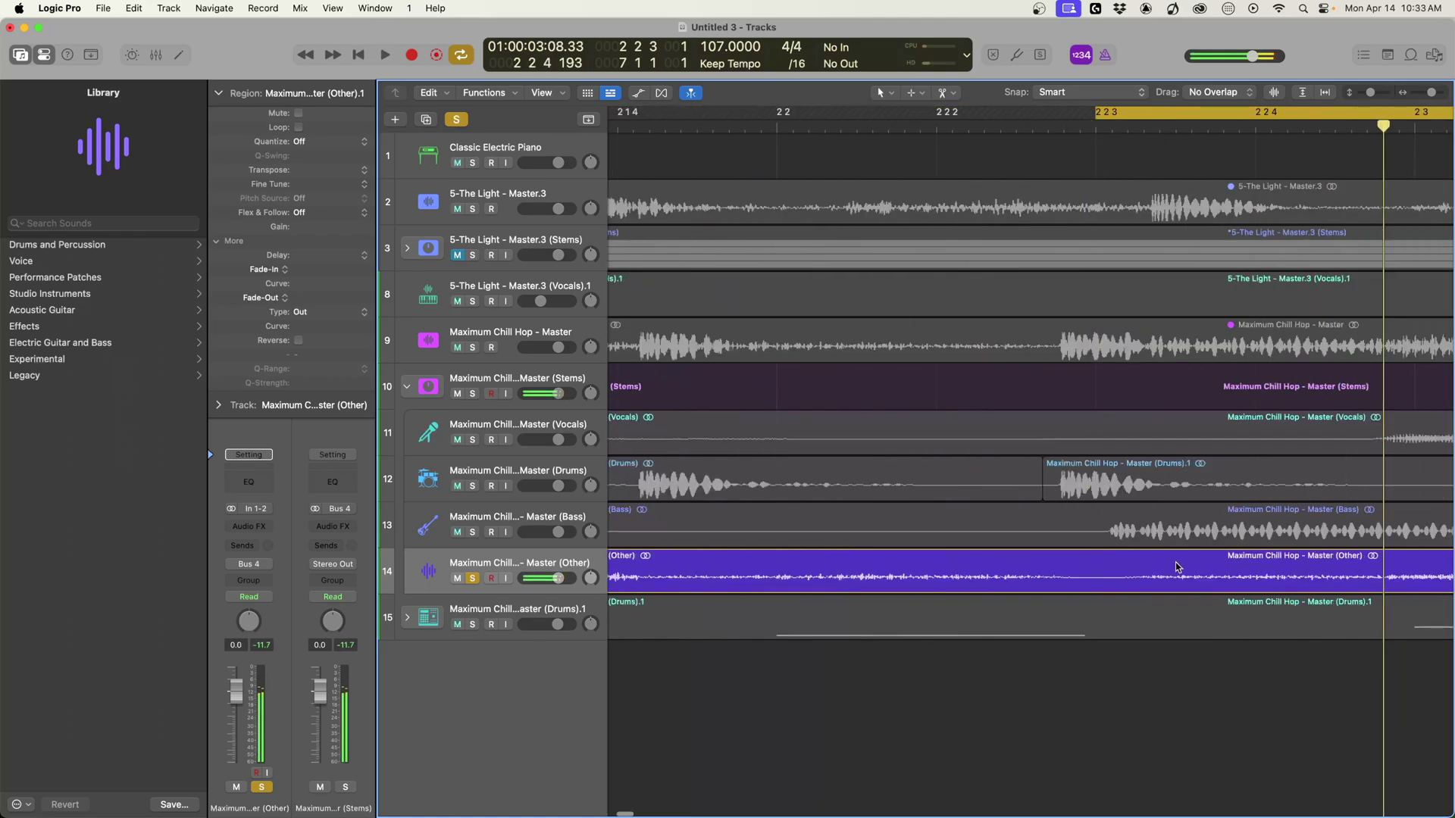
key("super+t")
scroll(1253, 525, "down", 10)
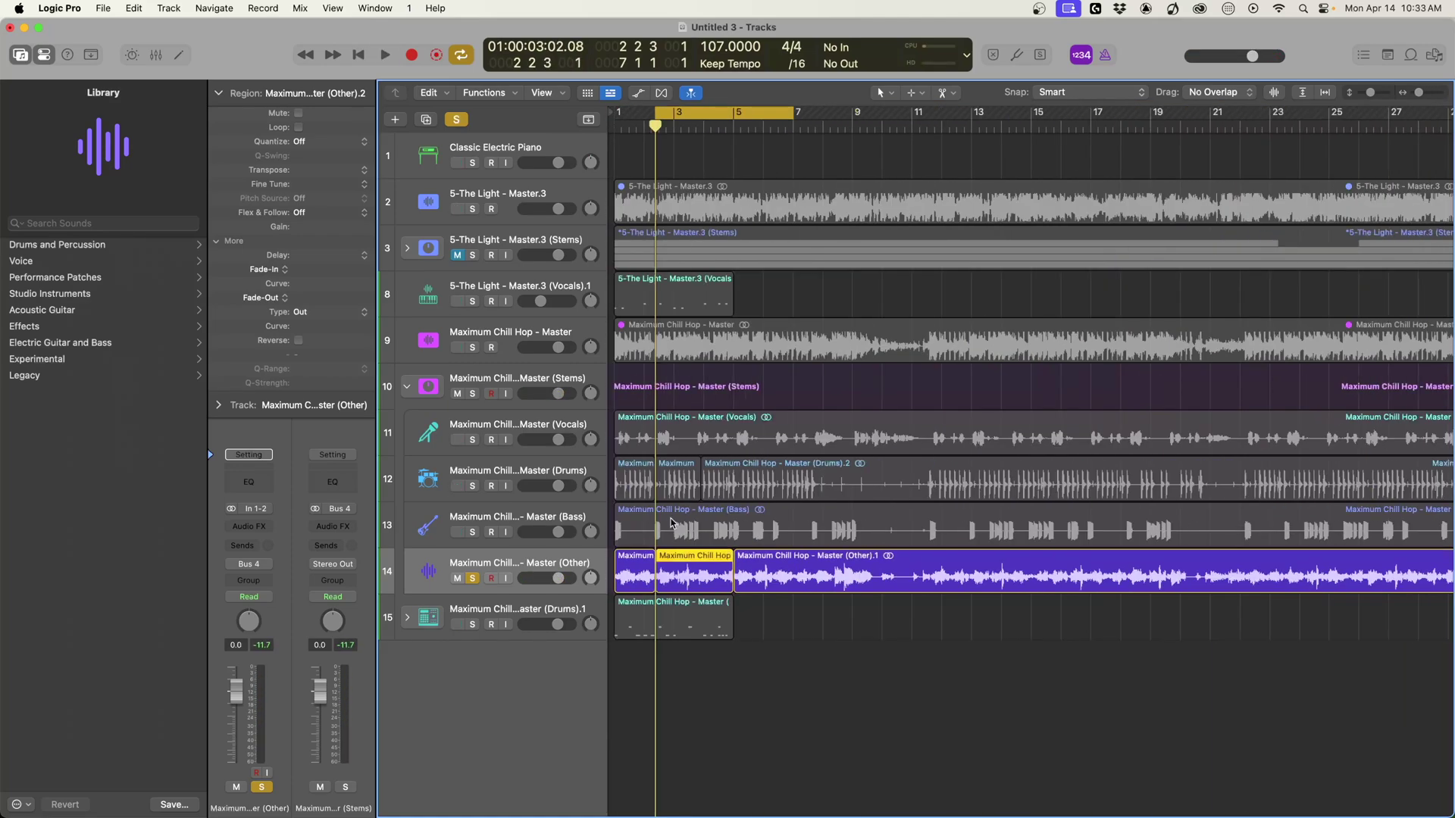
left_click_drag(699, 576, 477, 678)
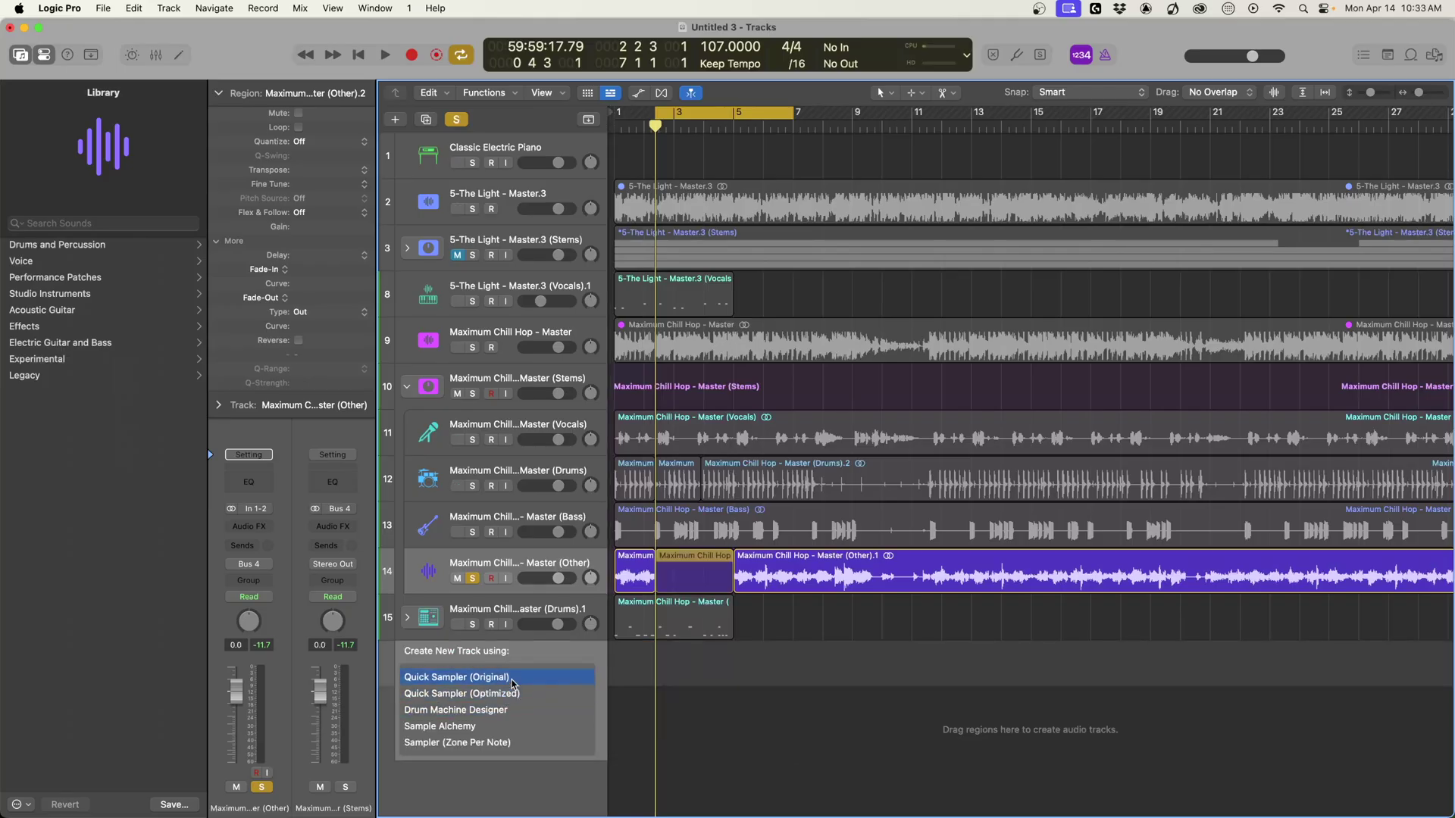
Create a Quick Sampler (Original) track from the chop, slice it, and unsolo the Other stem.
left_click(512, 682)
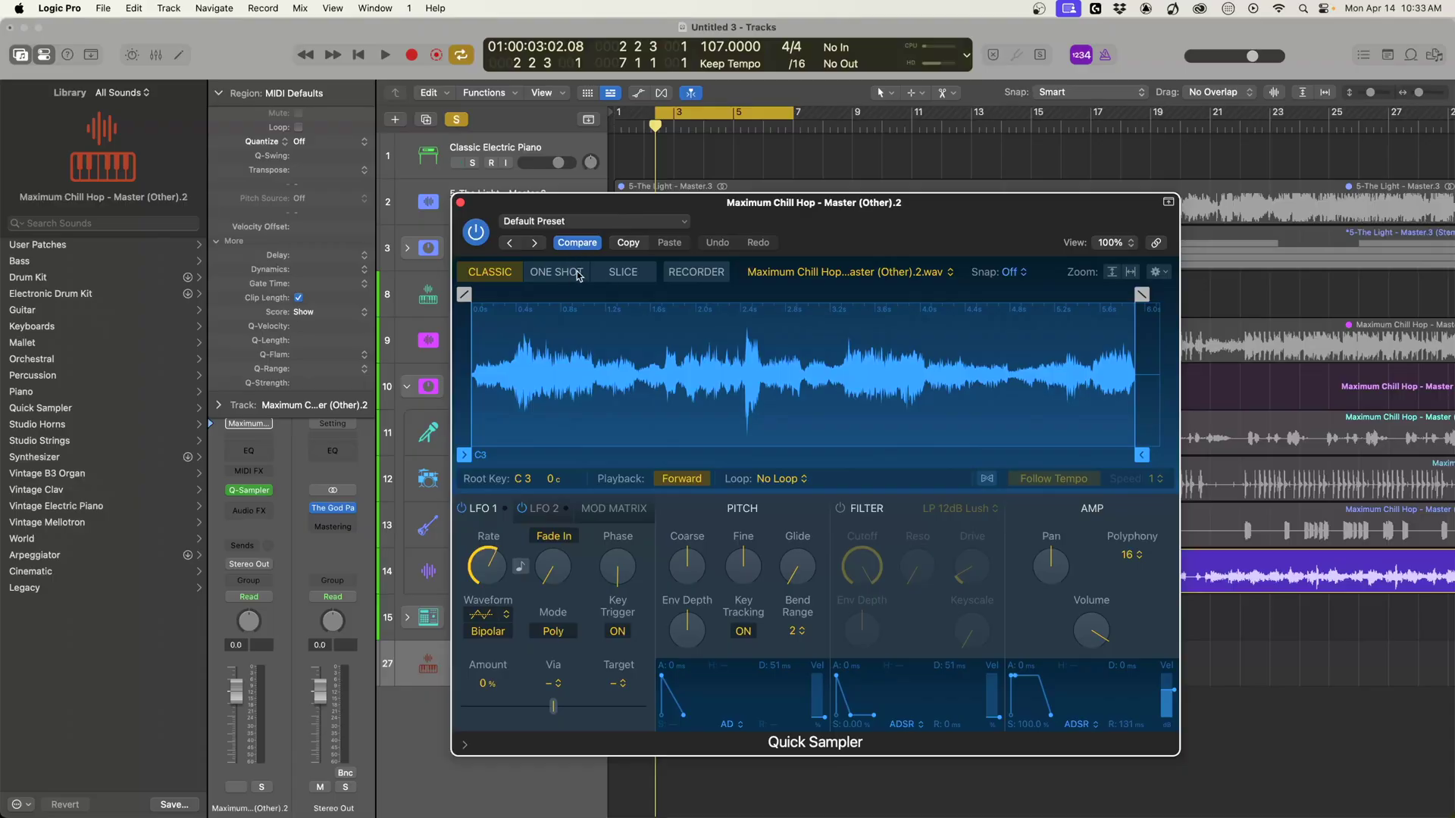
left_click_drag(581, 276, 715, 268)
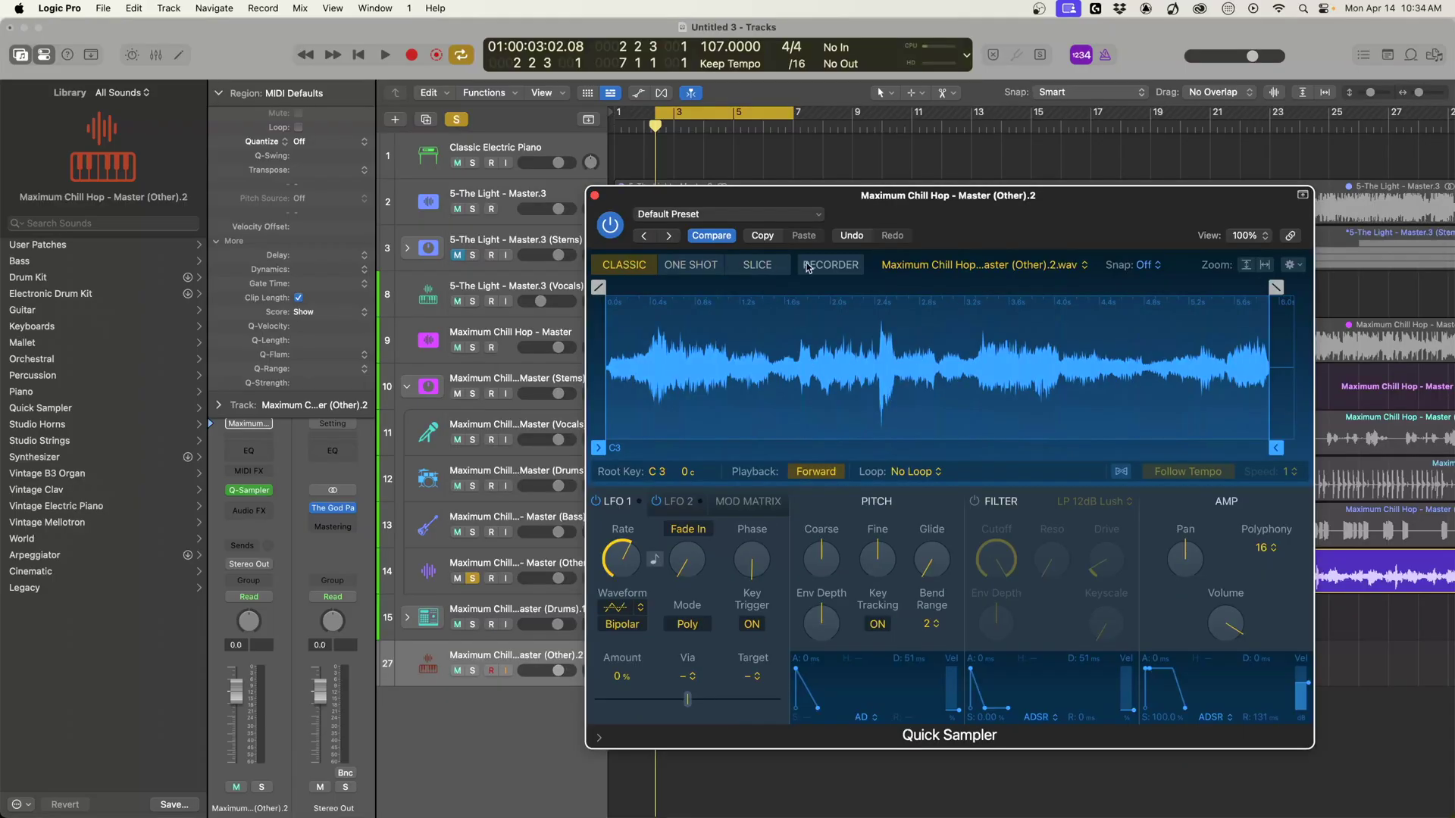
left_click(754, 267)
left_click(472, 578)
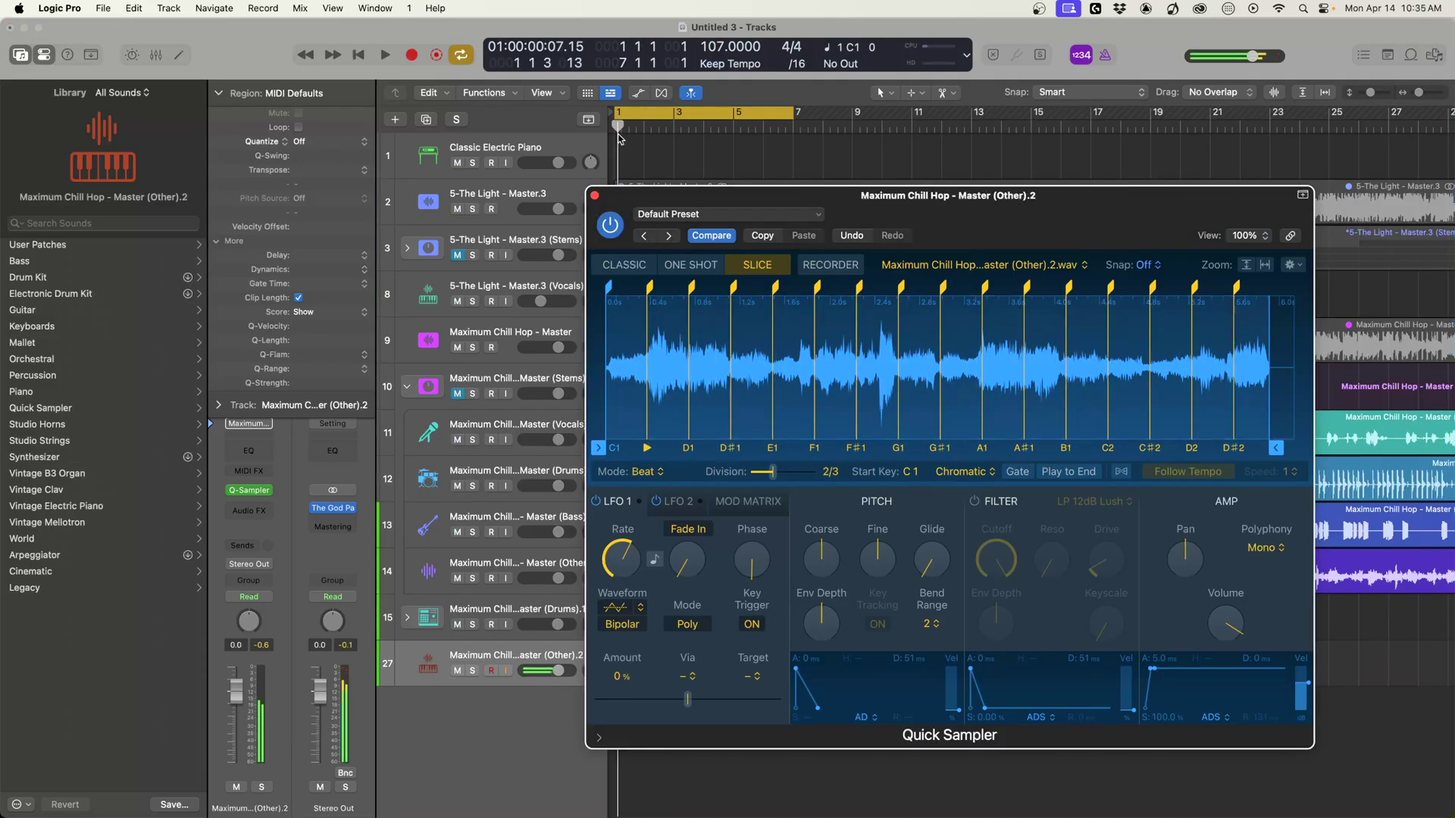
left_click_drag(808, 186, 832, 137)
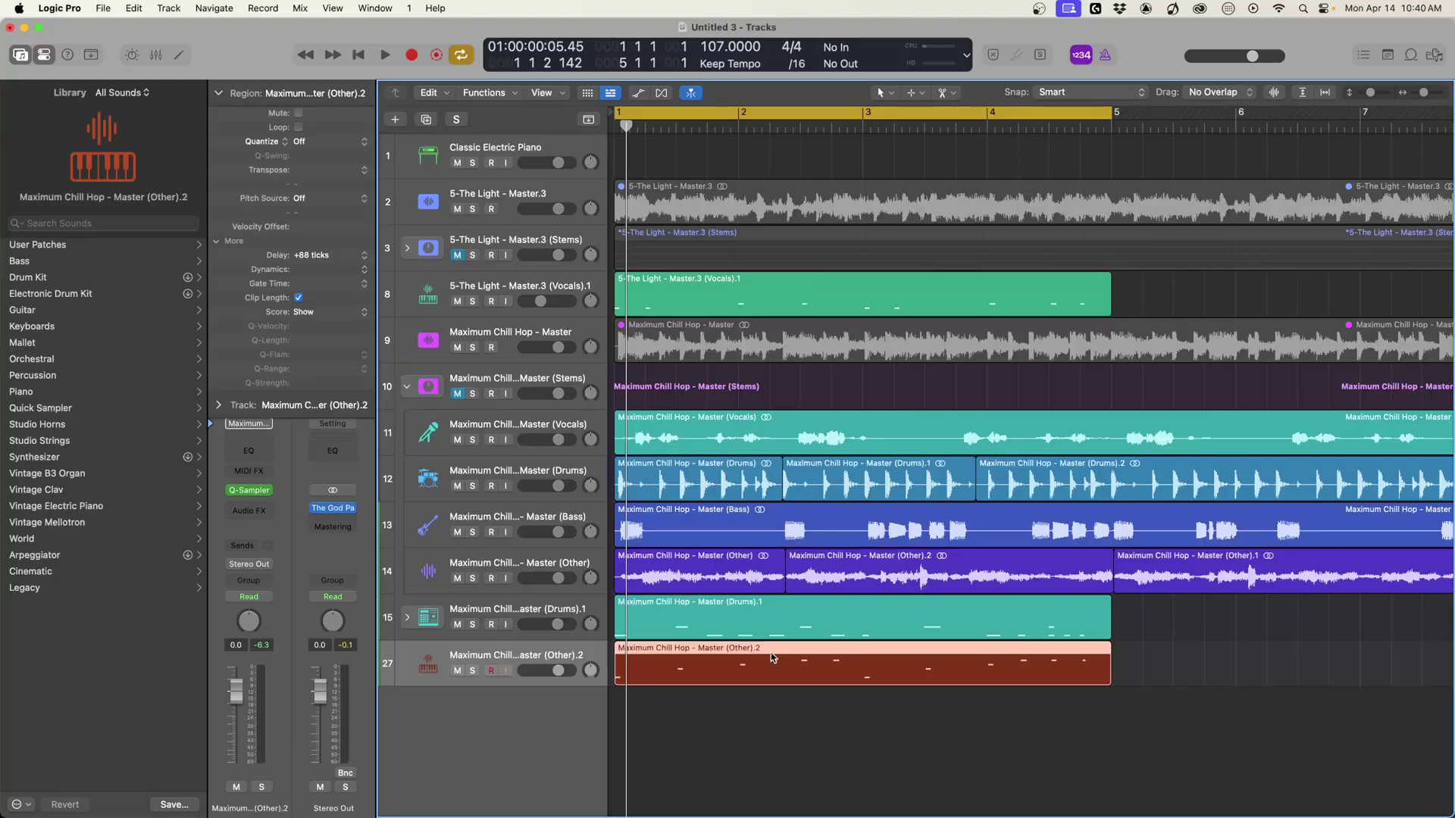
Bounce the sliced pattern in place to a new audio track, muting the original MIDI region.
key("ctrl+b")
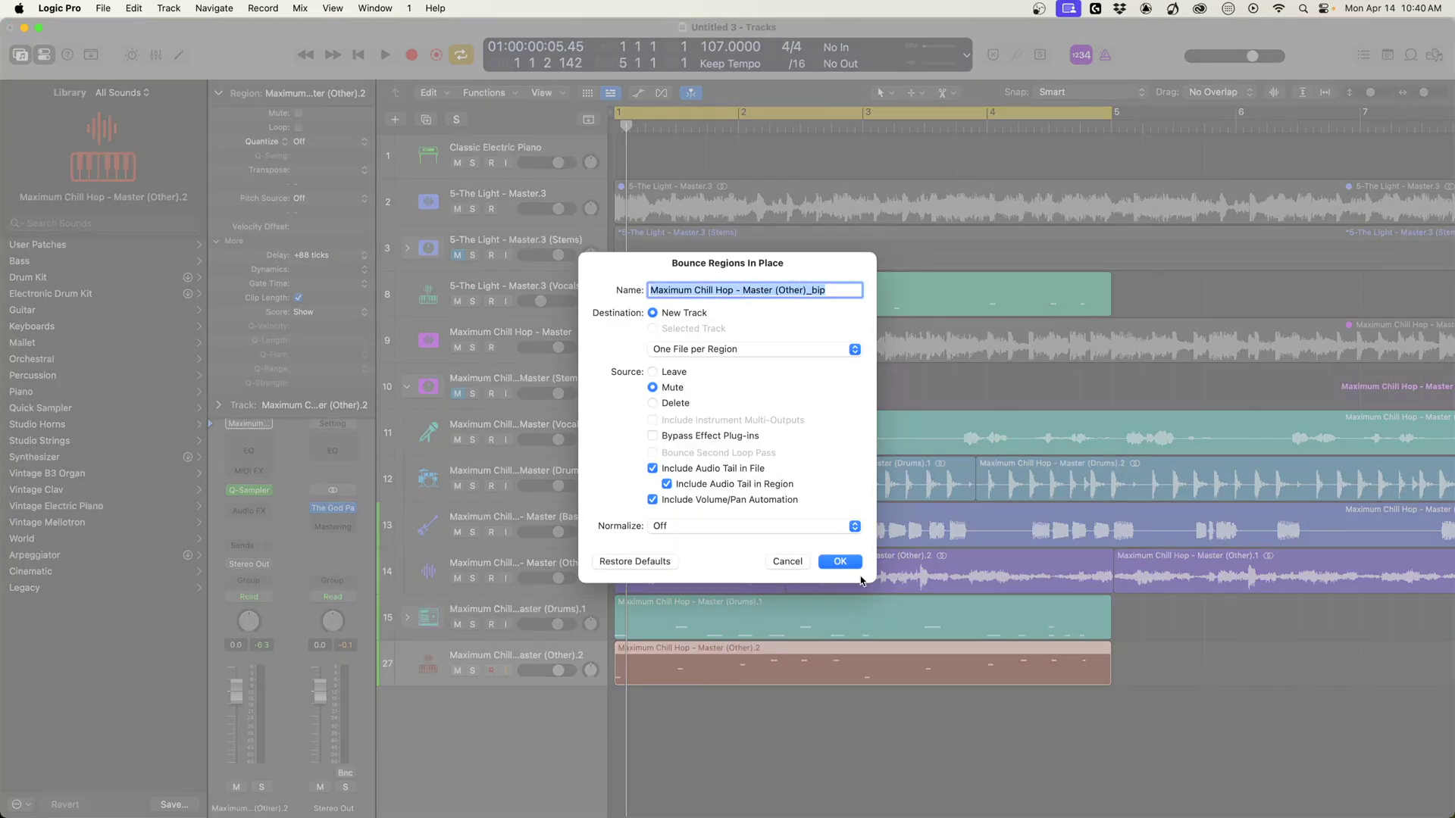
left_click(840, 561)
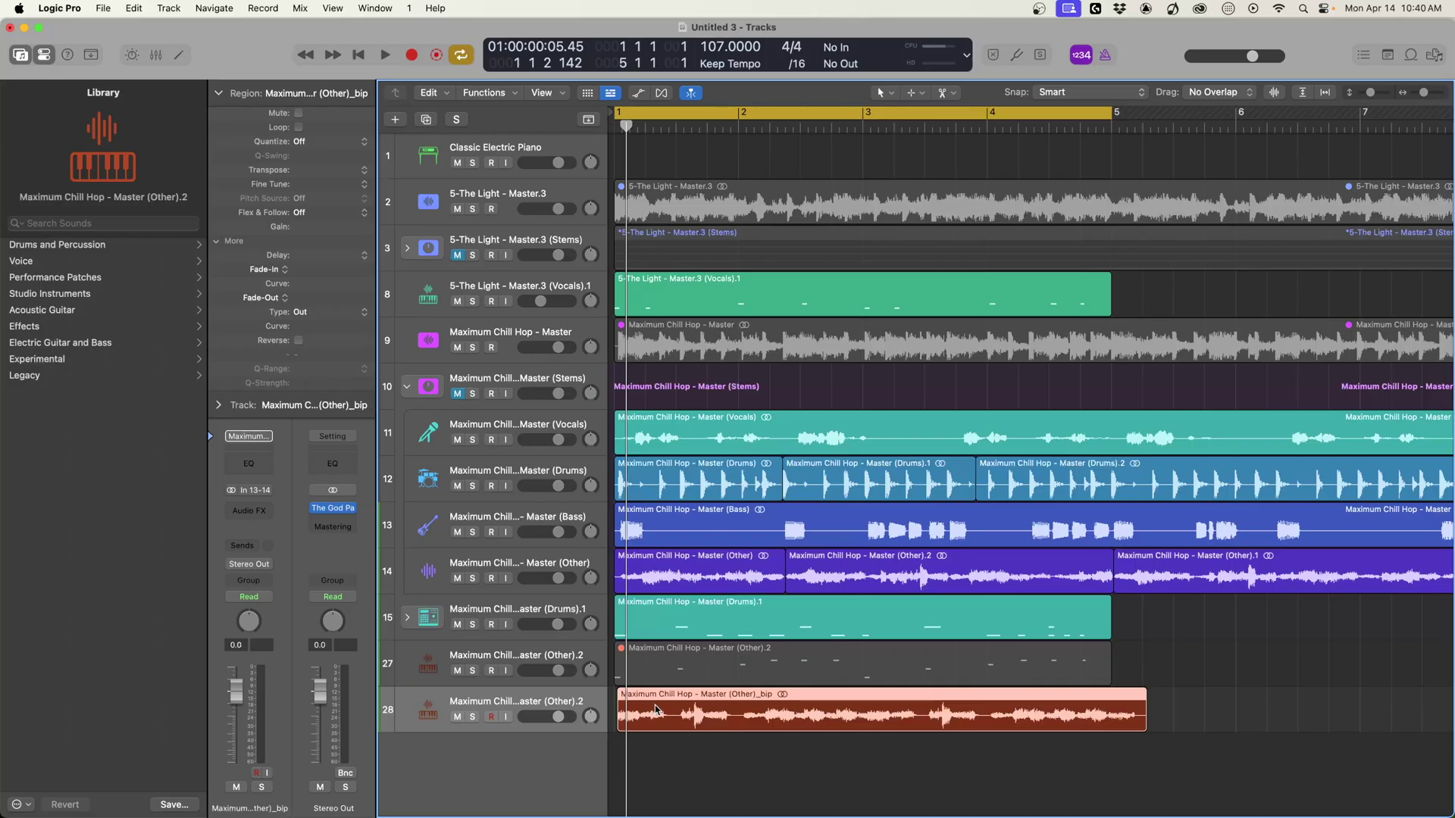
scroll(657, 711, "up", 5)
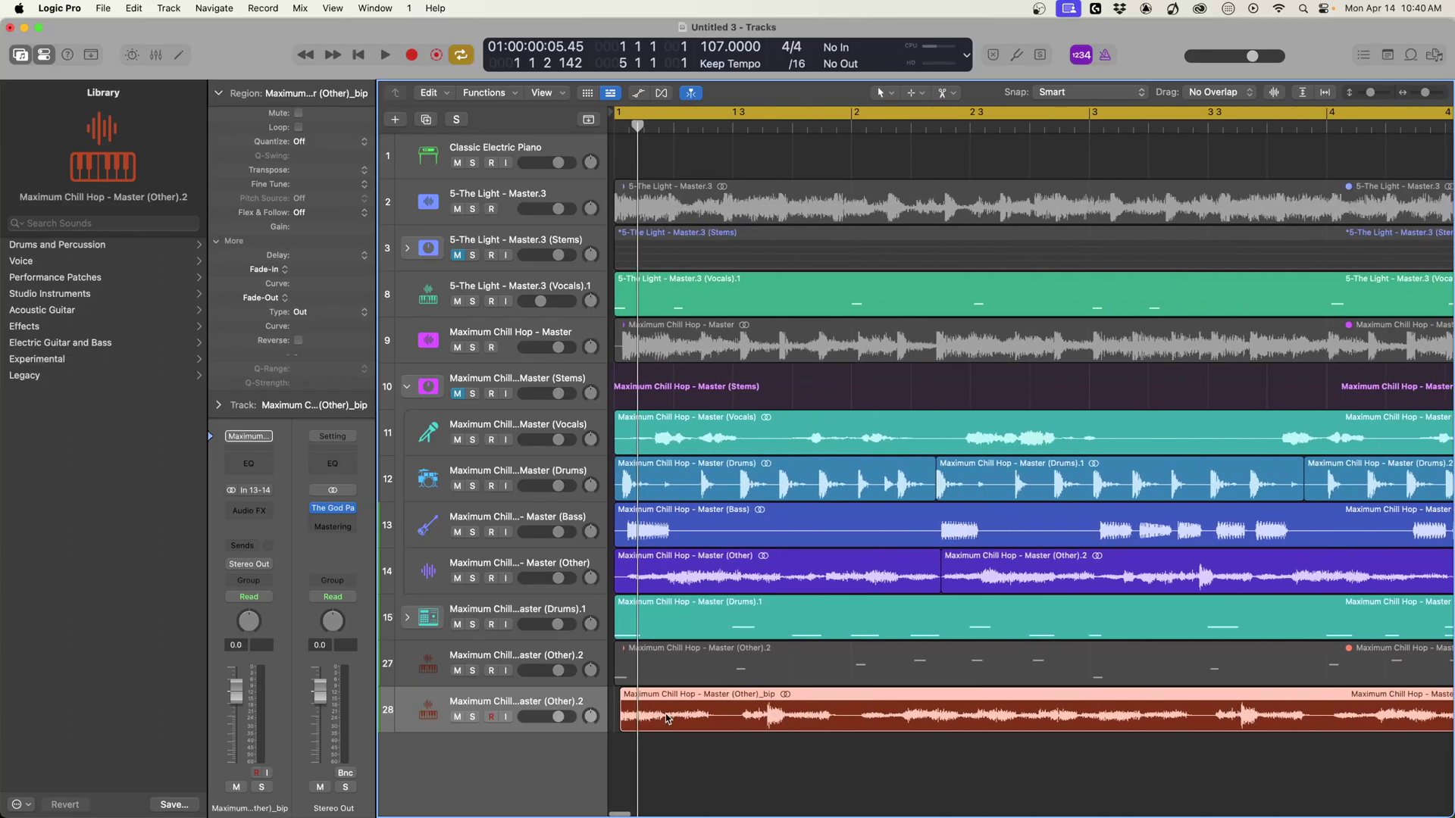
scroll(667, 718, "down", 5)
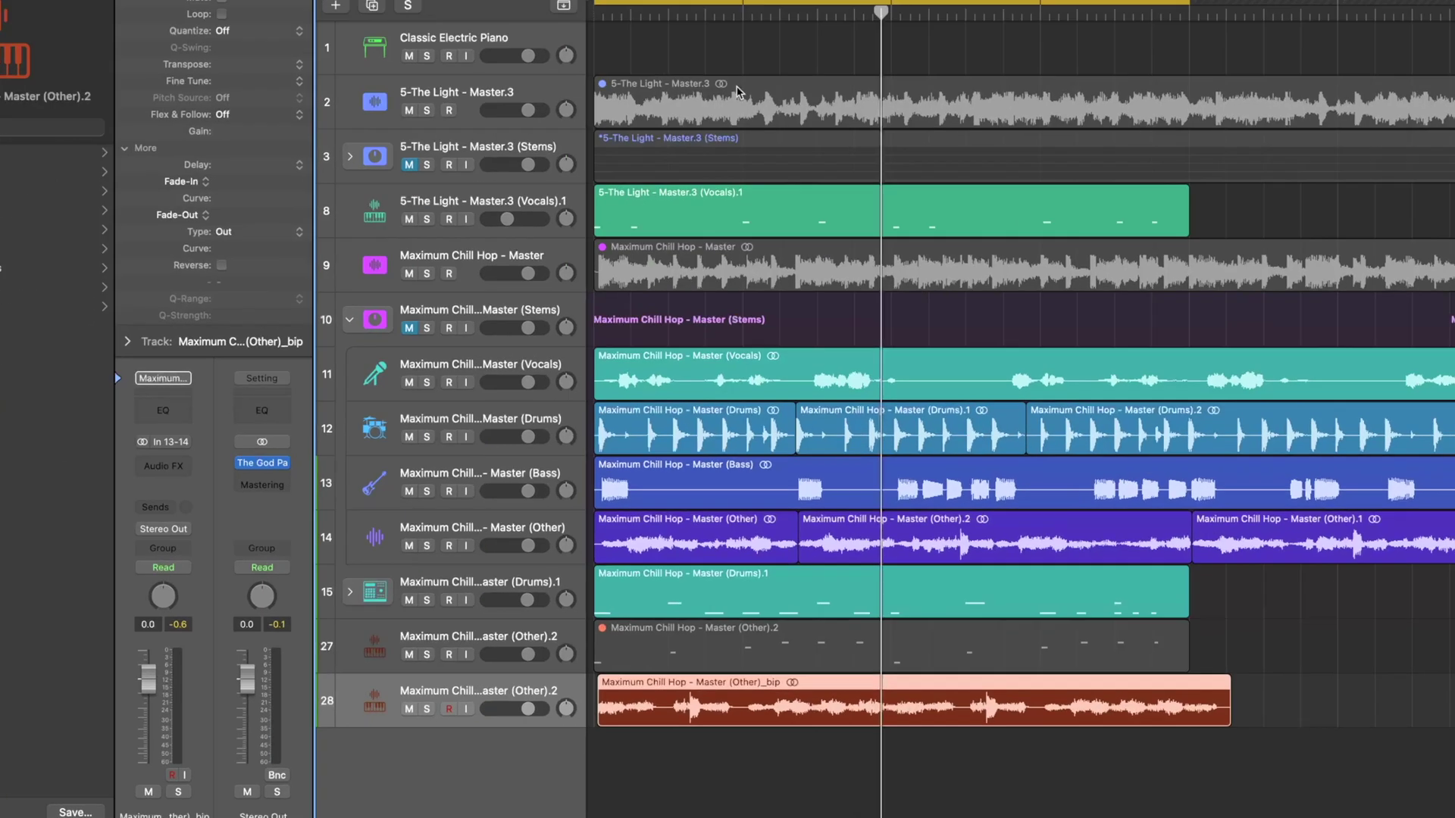
Enable Polyphonic flex editing on bounced track 28 and play the chop.
key("super+f")
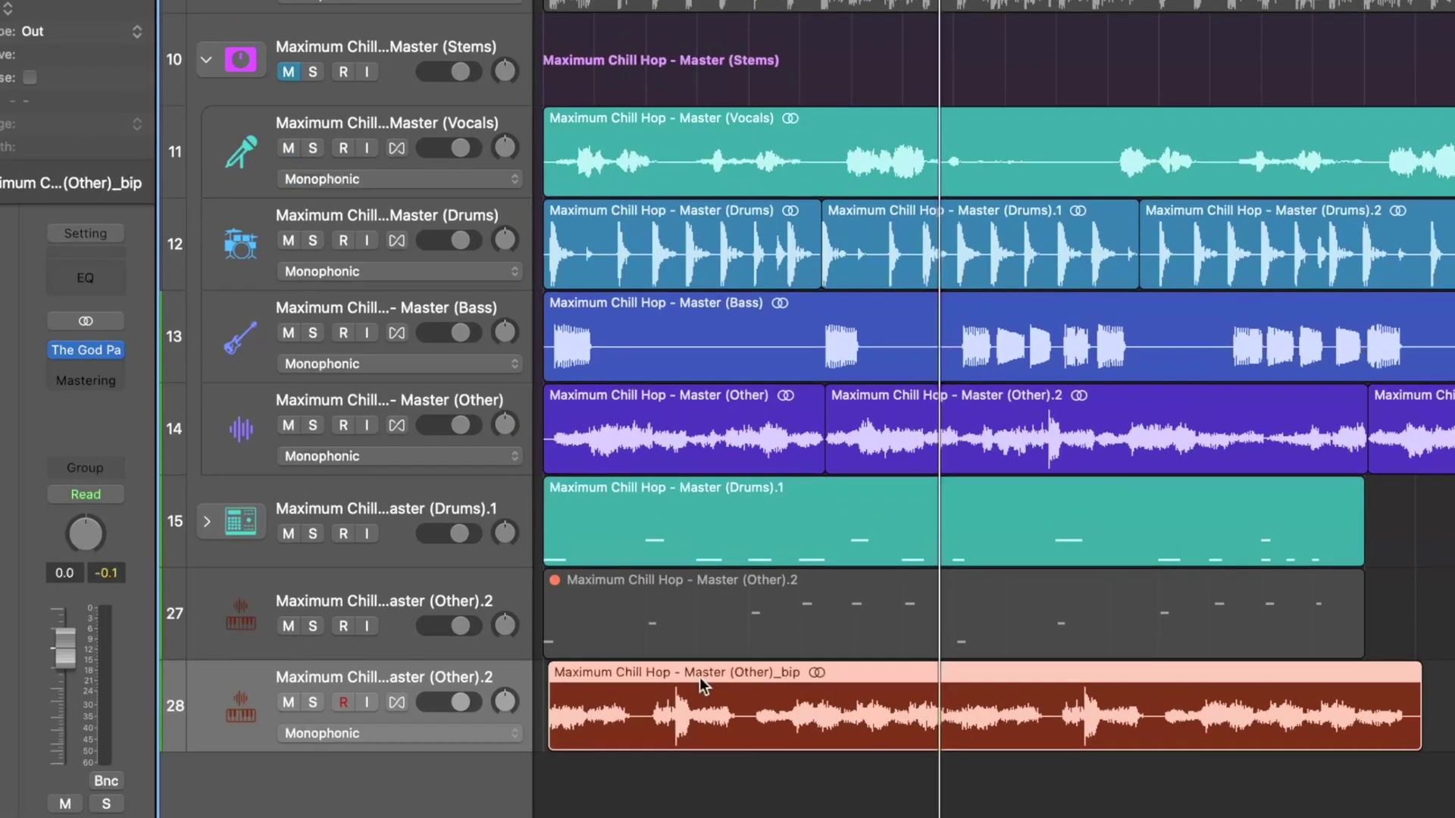
left_click(396, 702)
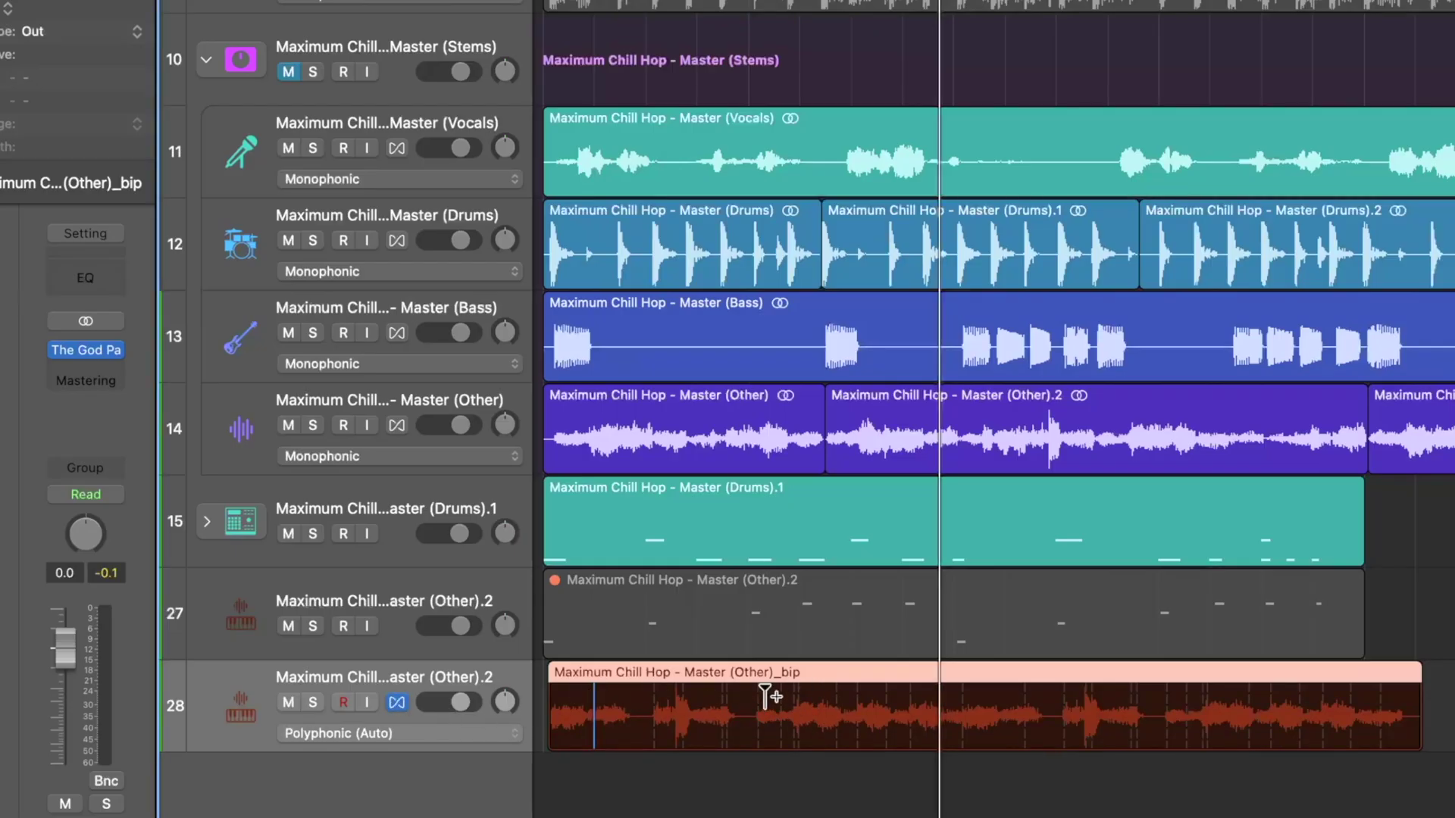
scroll(765, 698, "up", 5)
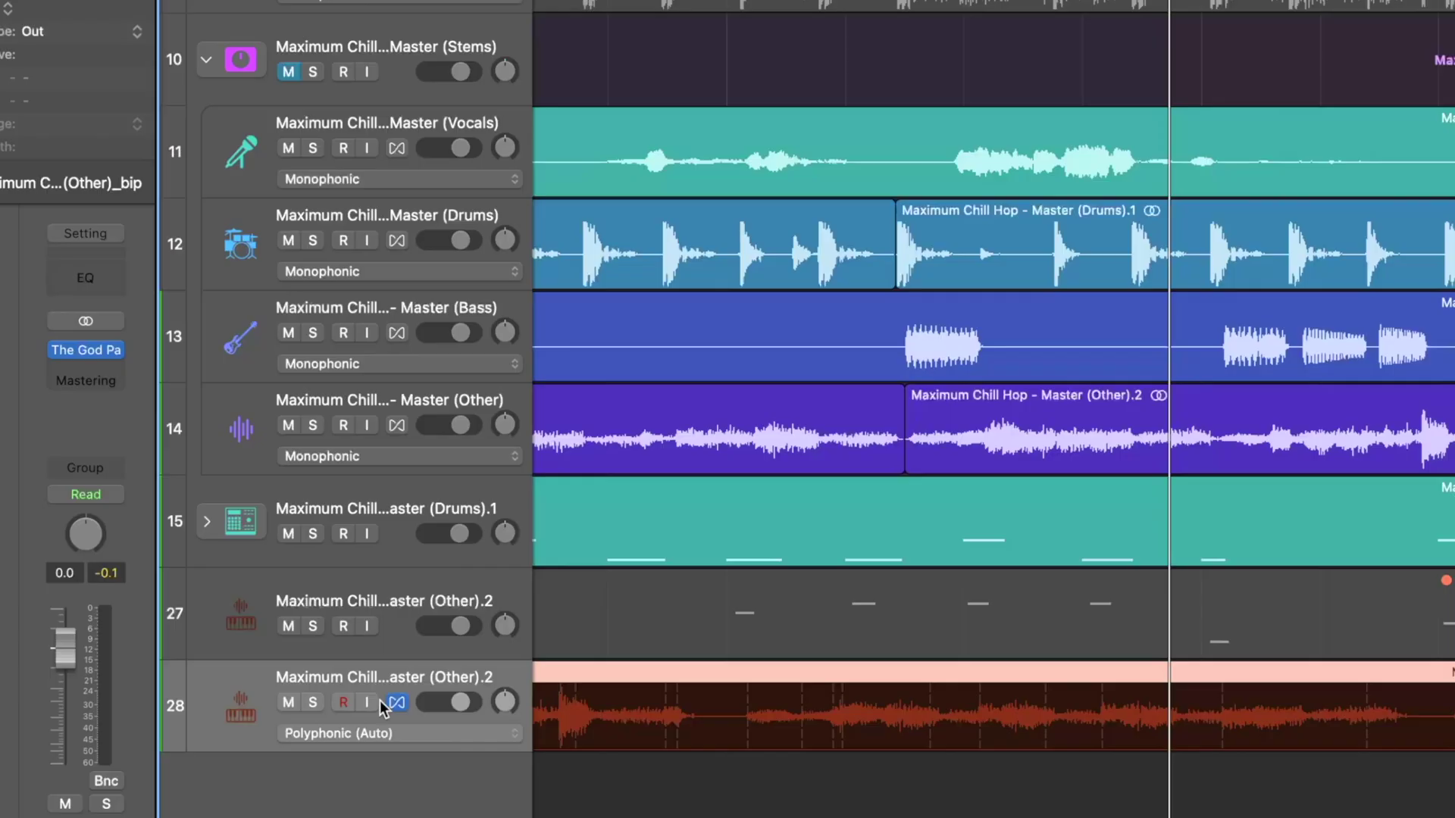
scroll(380, 700, "up", 5)
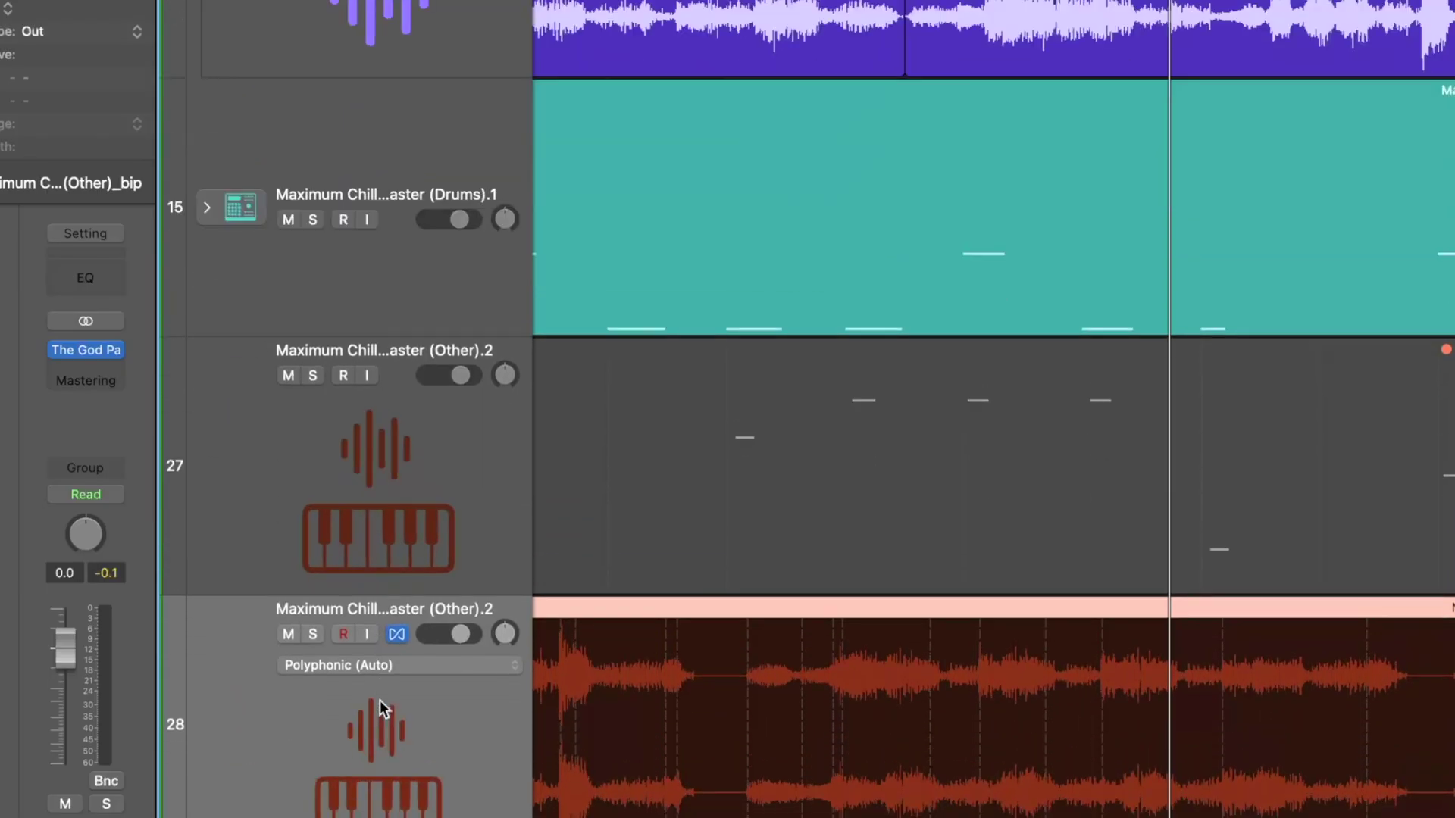
scroll(379, 700, "up", 2)
scroll(1039, 584, "up", 4)
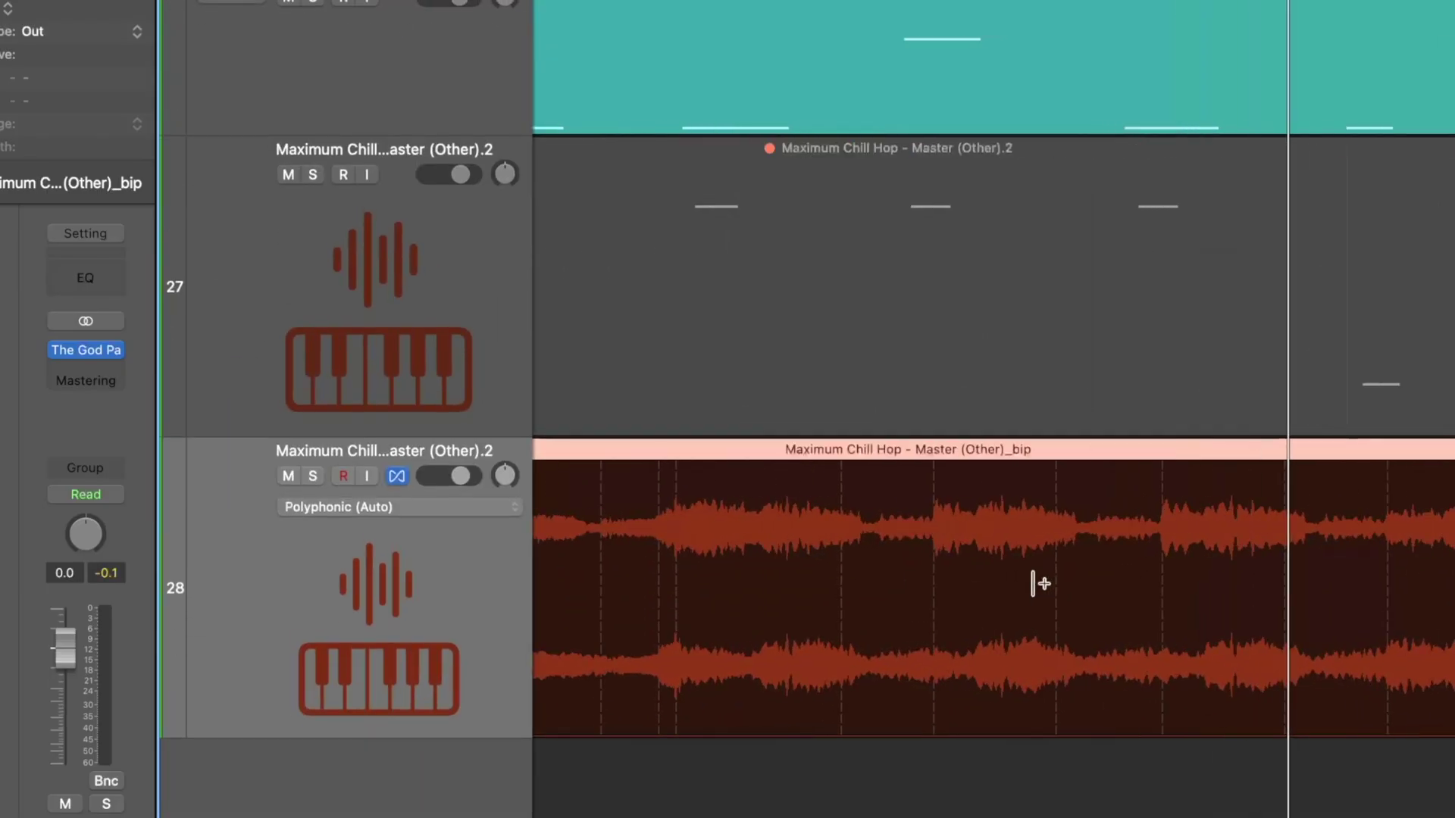
key("space")
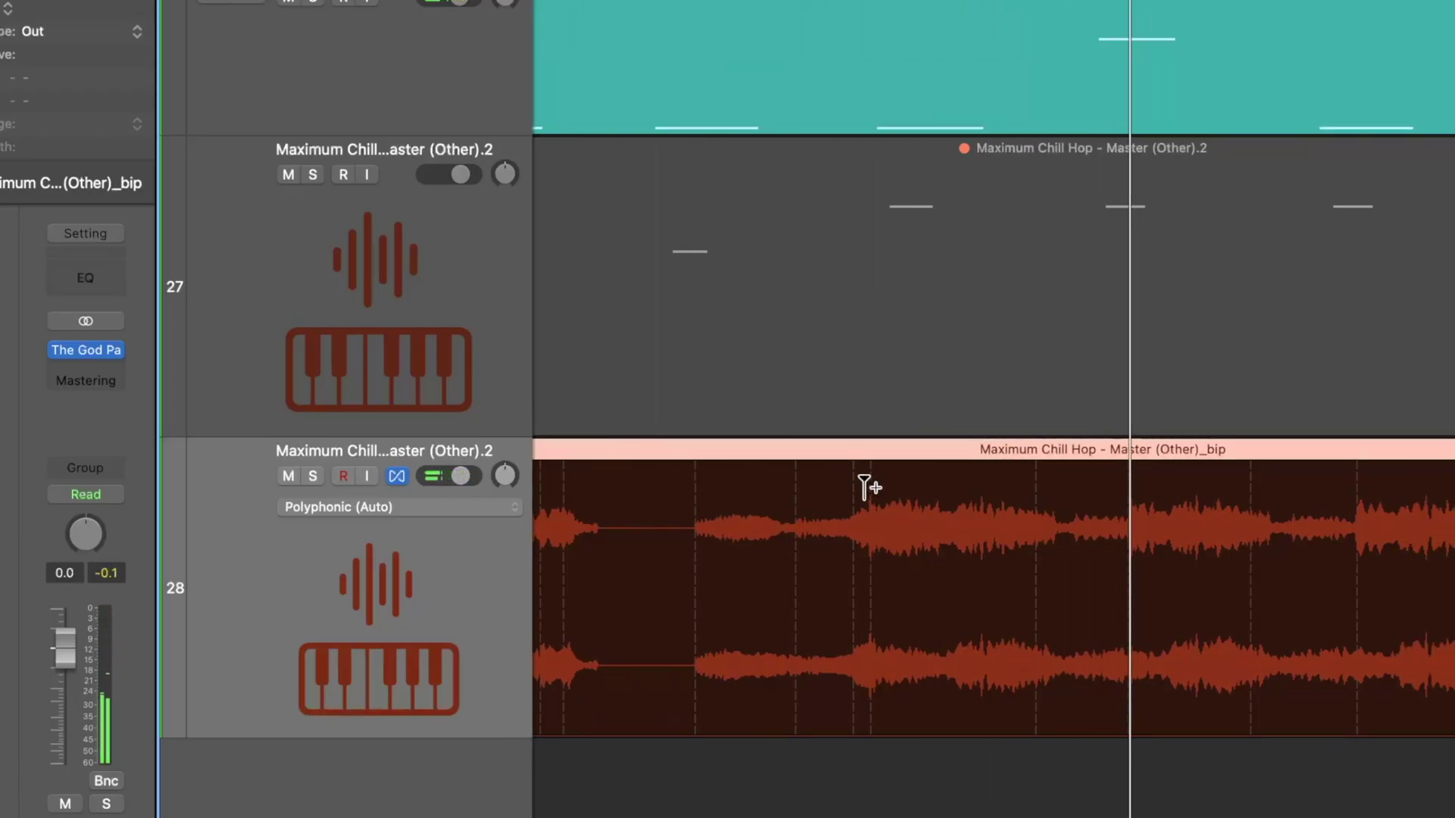
Shift a flex marker in the bounced audio slightly later and play back the edit.
left_click(869, 506)
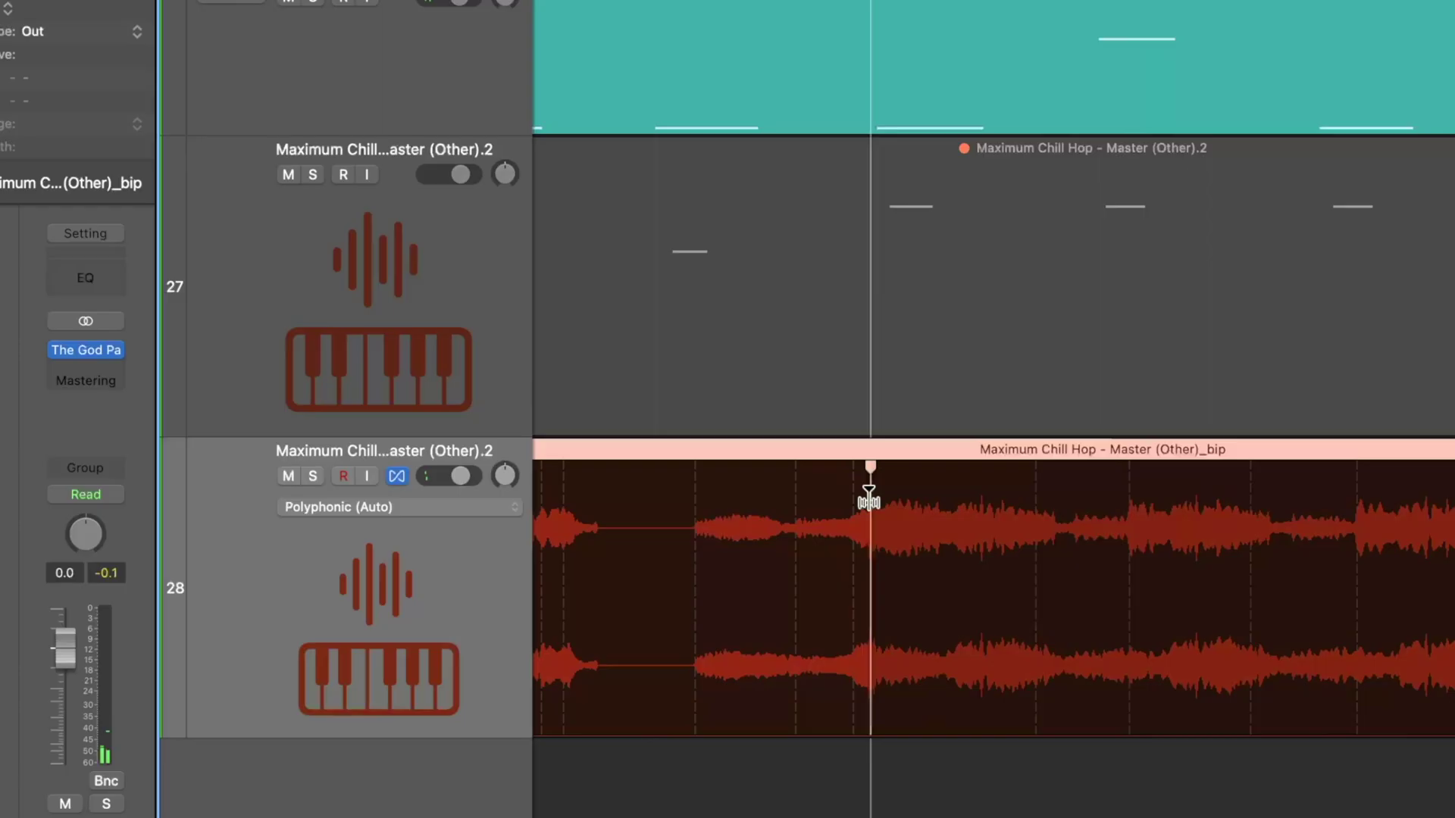
key("space")
scroll(1140, 519, "left", 5)
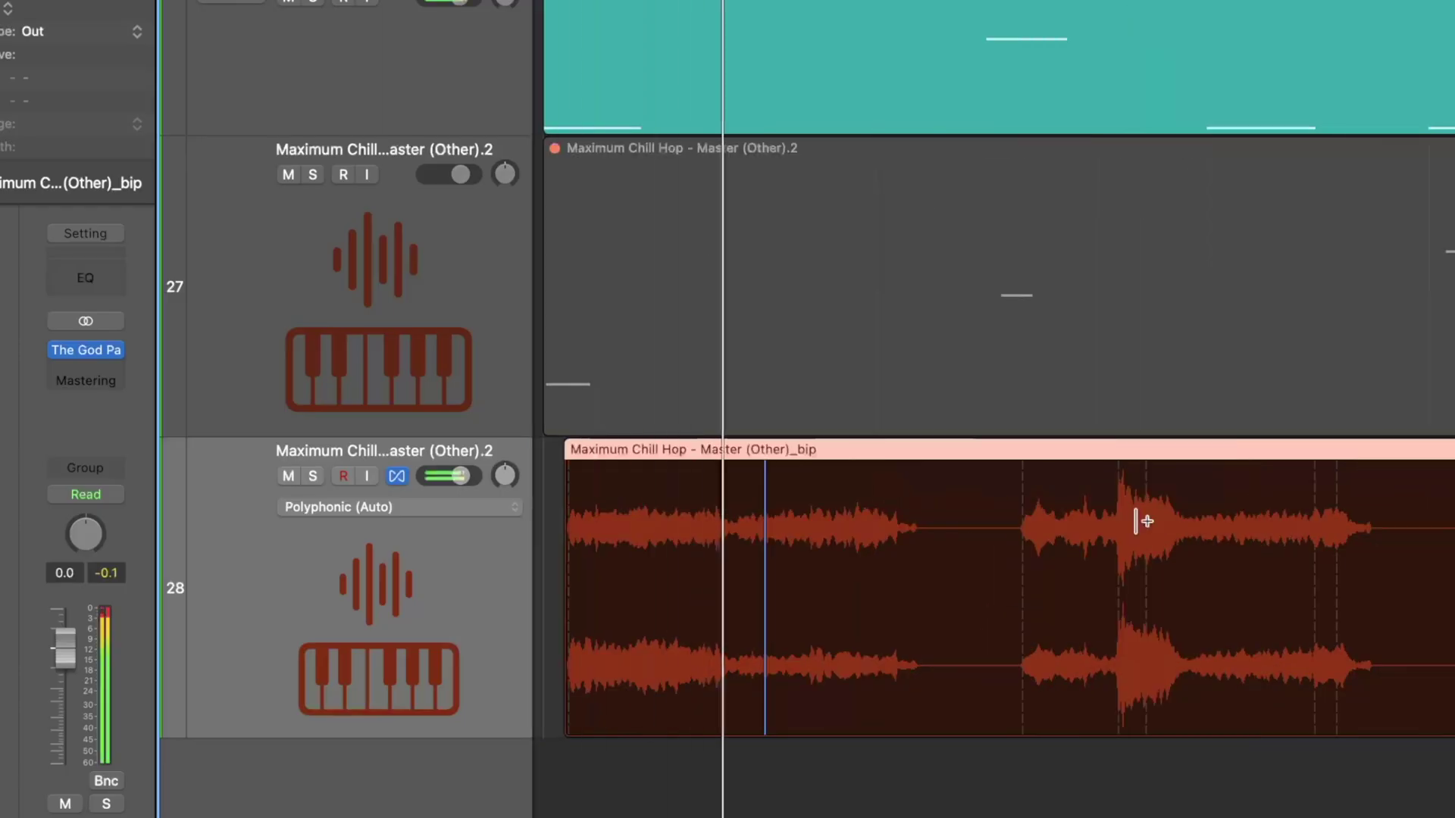
scroll(1139, 520, "right", 5)
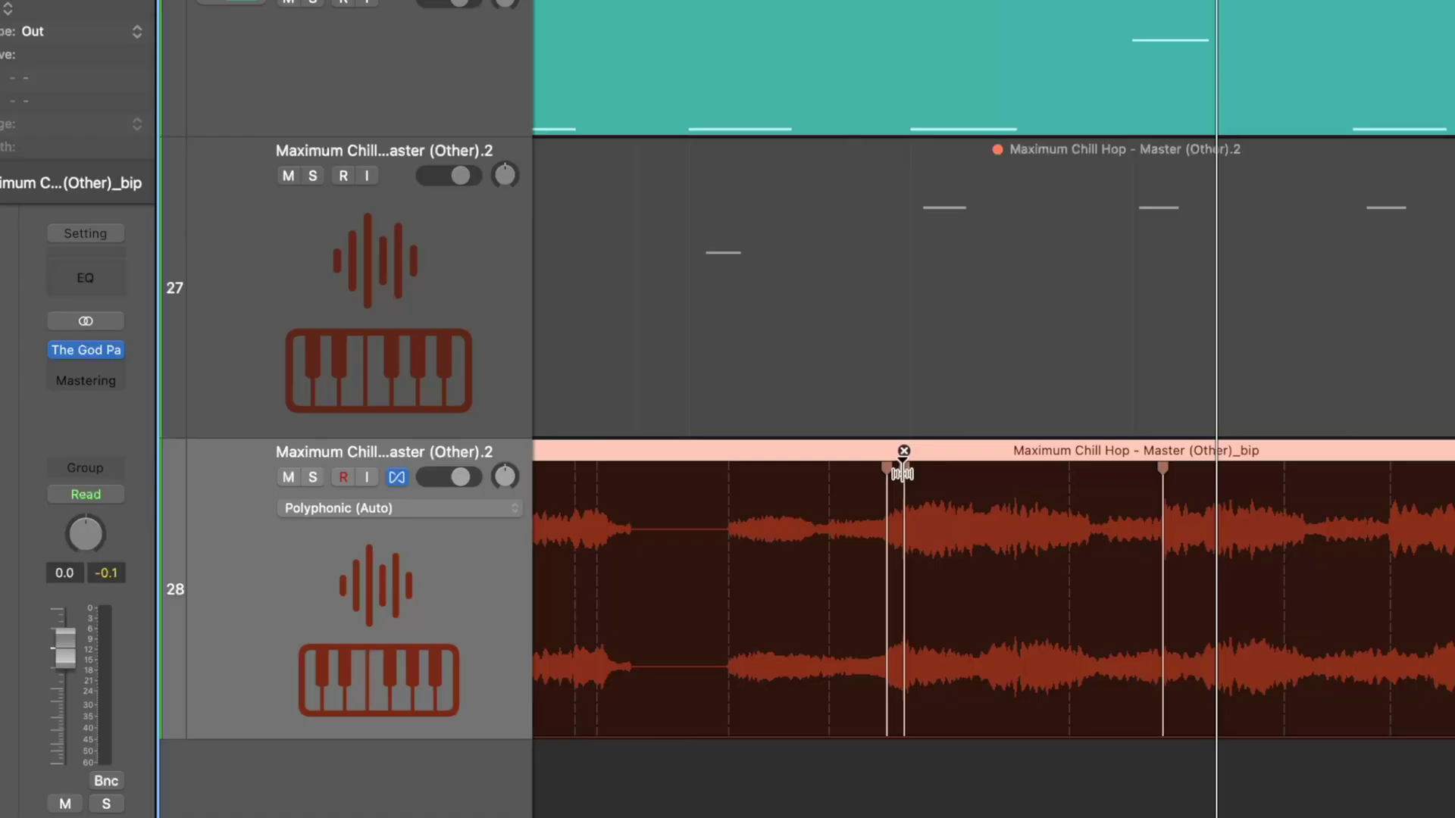
left_click_drag(904, 474, 945, 477)
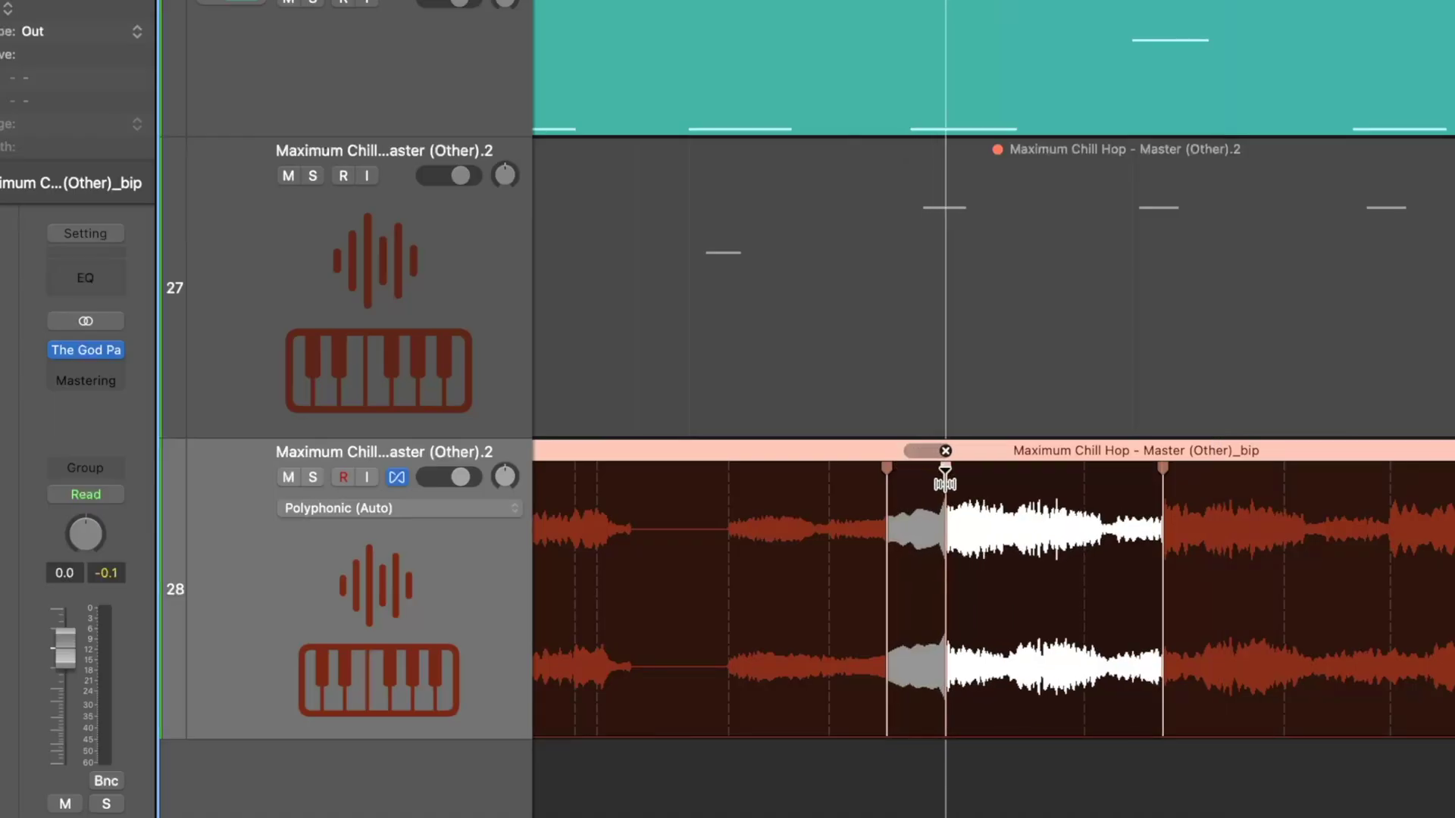
key("space")
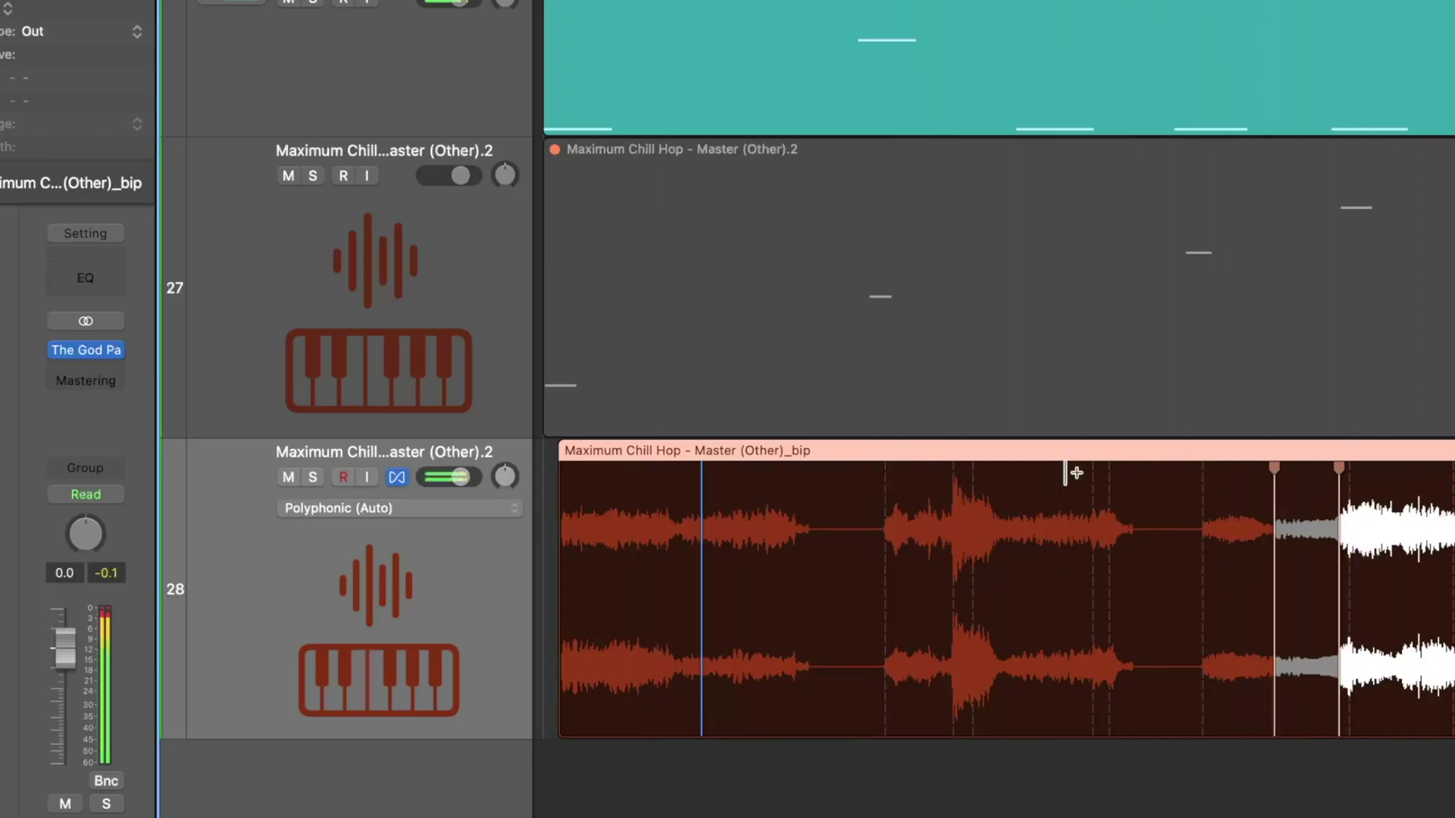
Slide the audio after the silent gap earlier and play back to check it.
scroll(693, 473, "up", 3)
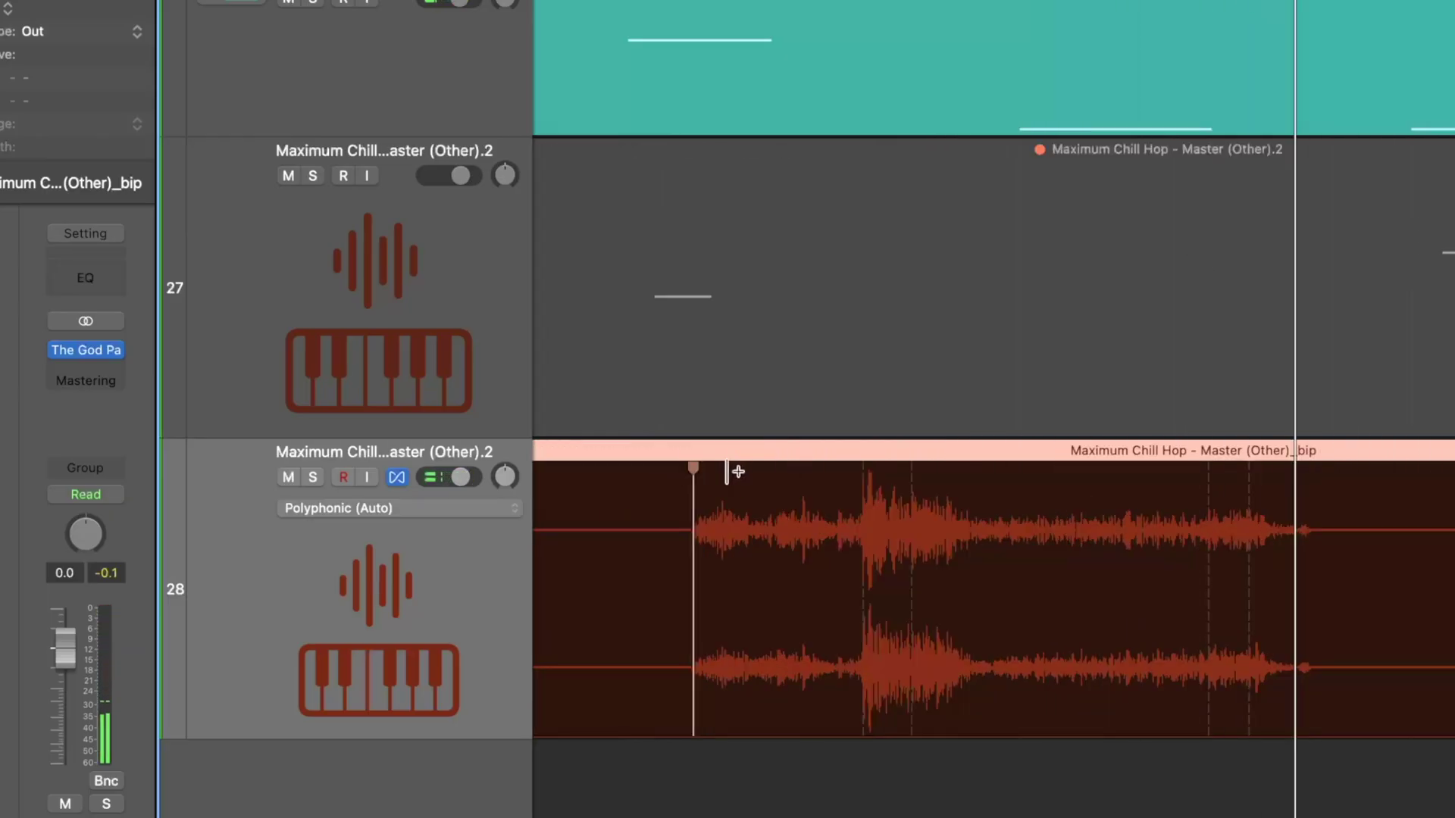
scroll(741, 471, "left", 3)
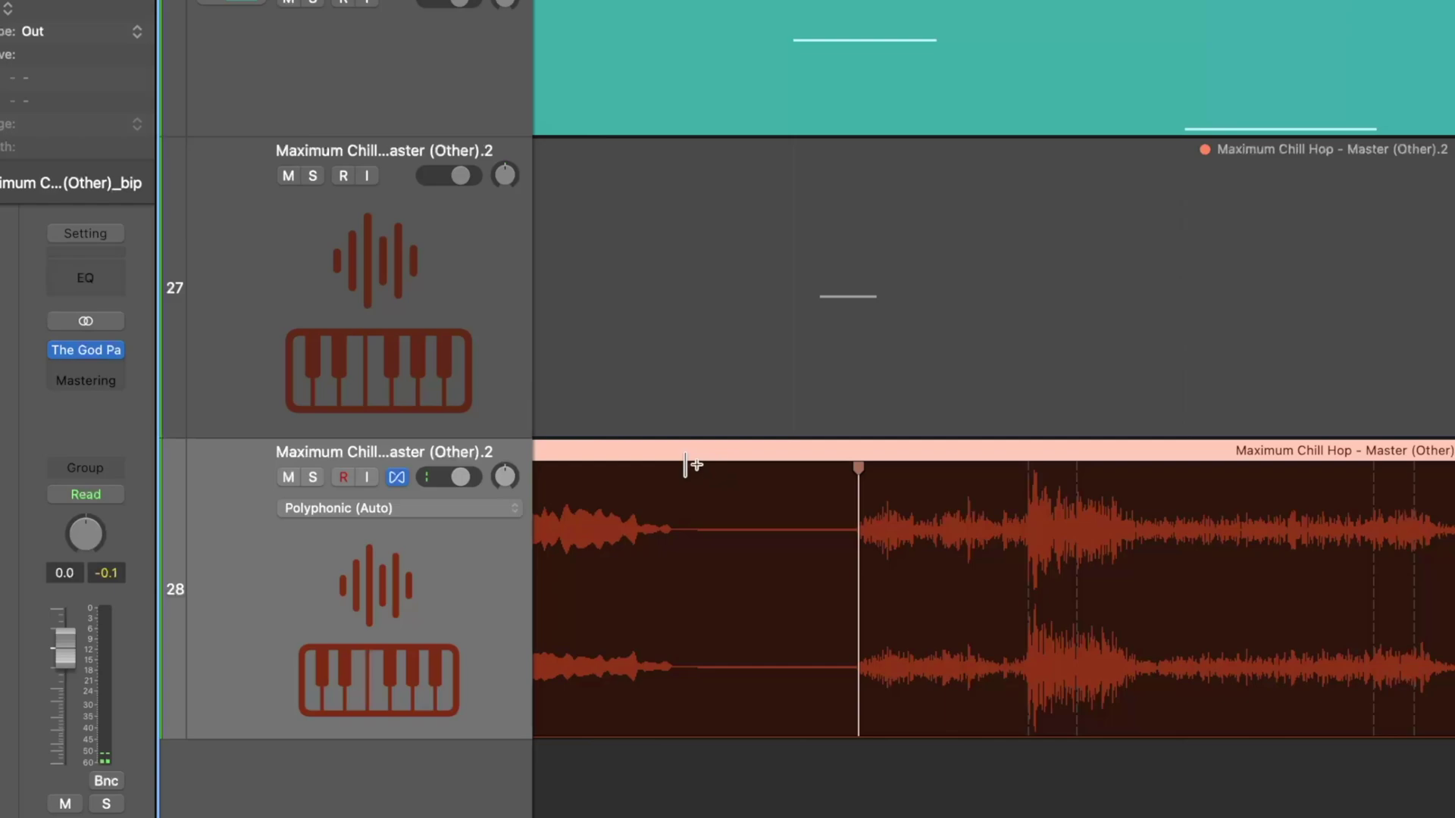
left_click_drag(862, 471, 837, 472)
key("space")
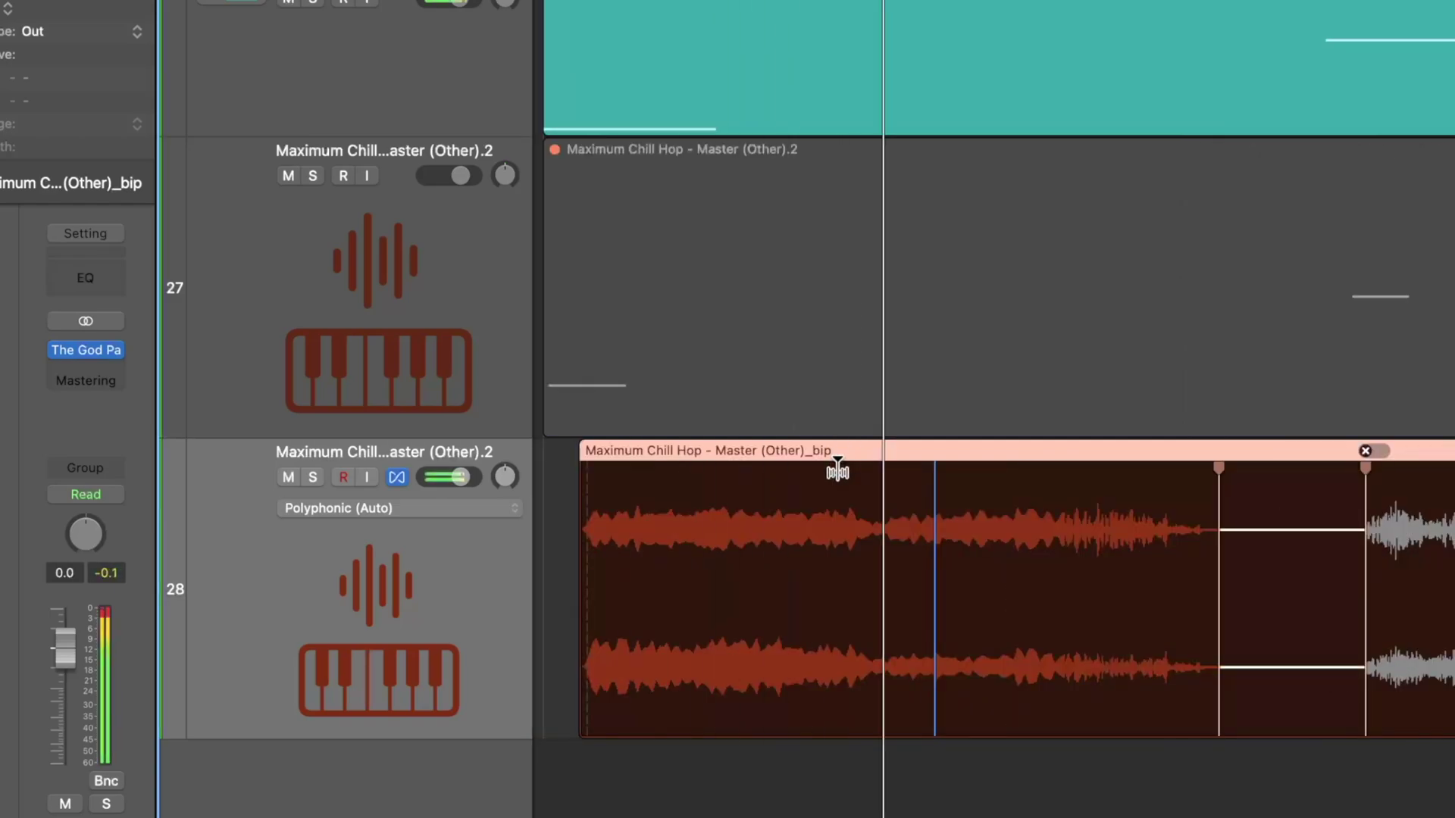
scroll(837, 472, "right", 3)
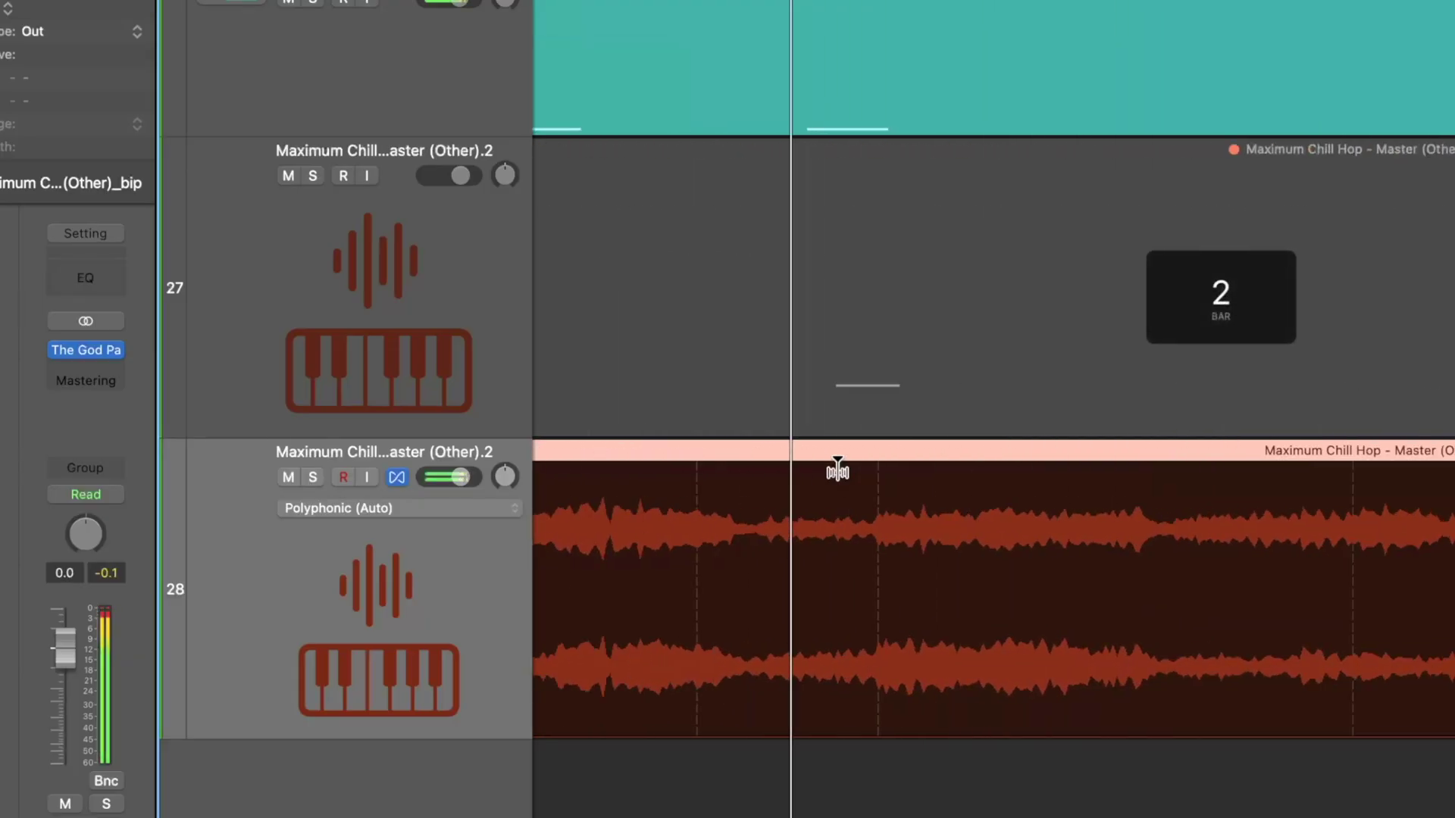
scroll(838, 471, "down", 5)
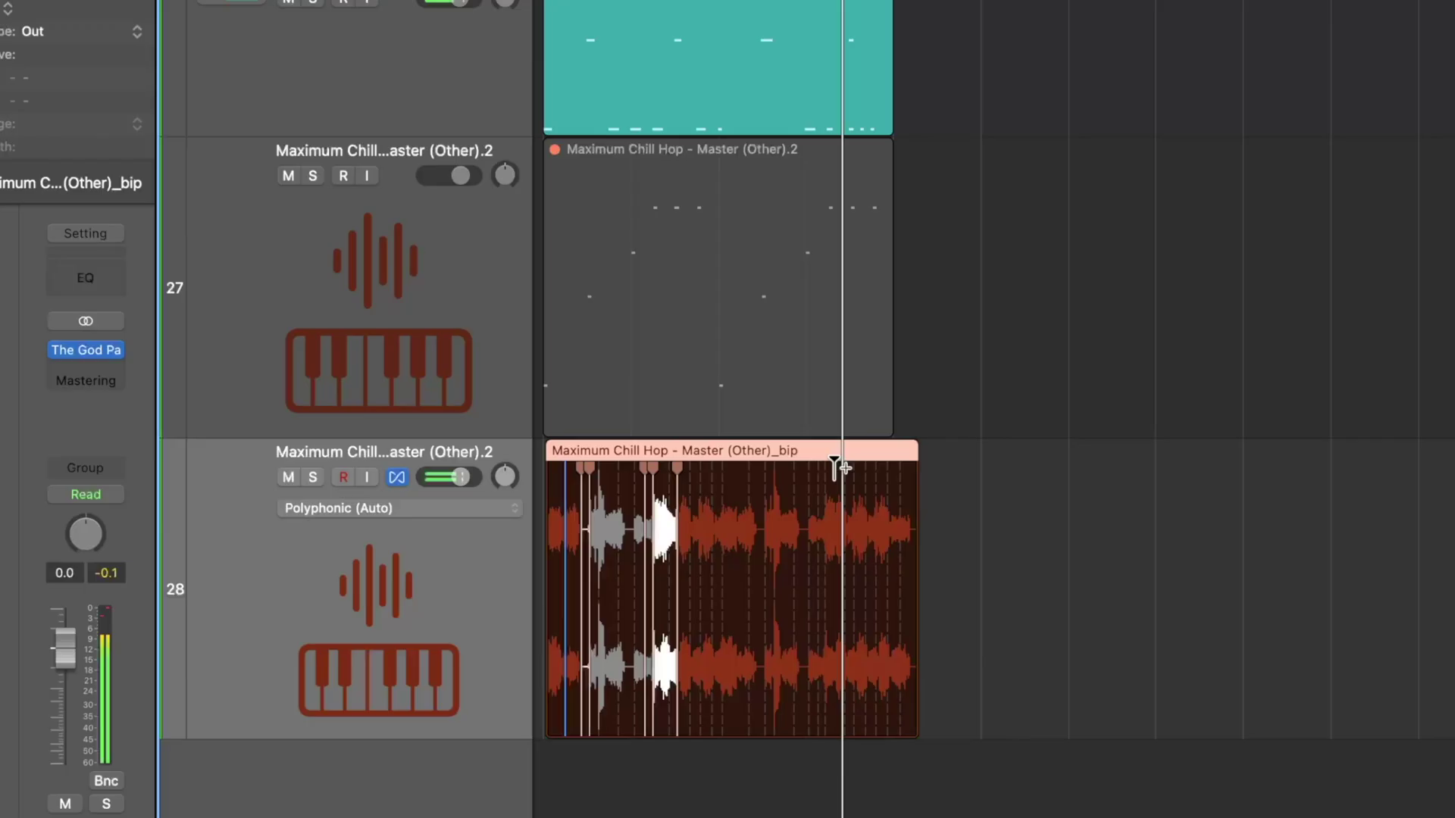
Hide the flex controls and begin selecting the opening of the bounced region.
key("super+f")
scroll(788, 500, "up", 3)
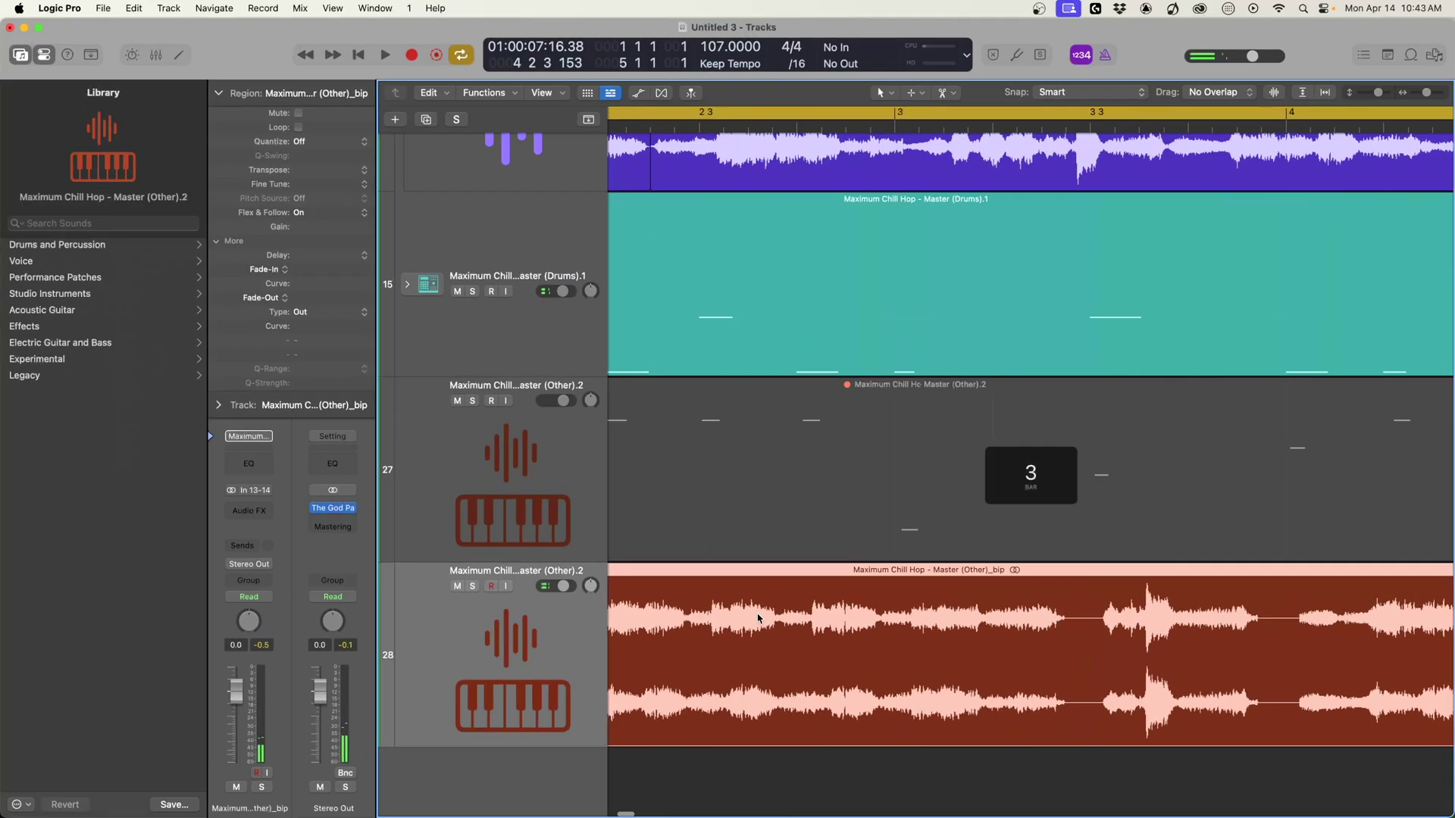
scroll(757, 617, "down", 3)
left_click_drag(617, 659, 664, 660)
Split the _bip chop region on track 28 into two halves at bar 3 and play it.
left_click(726, 718)
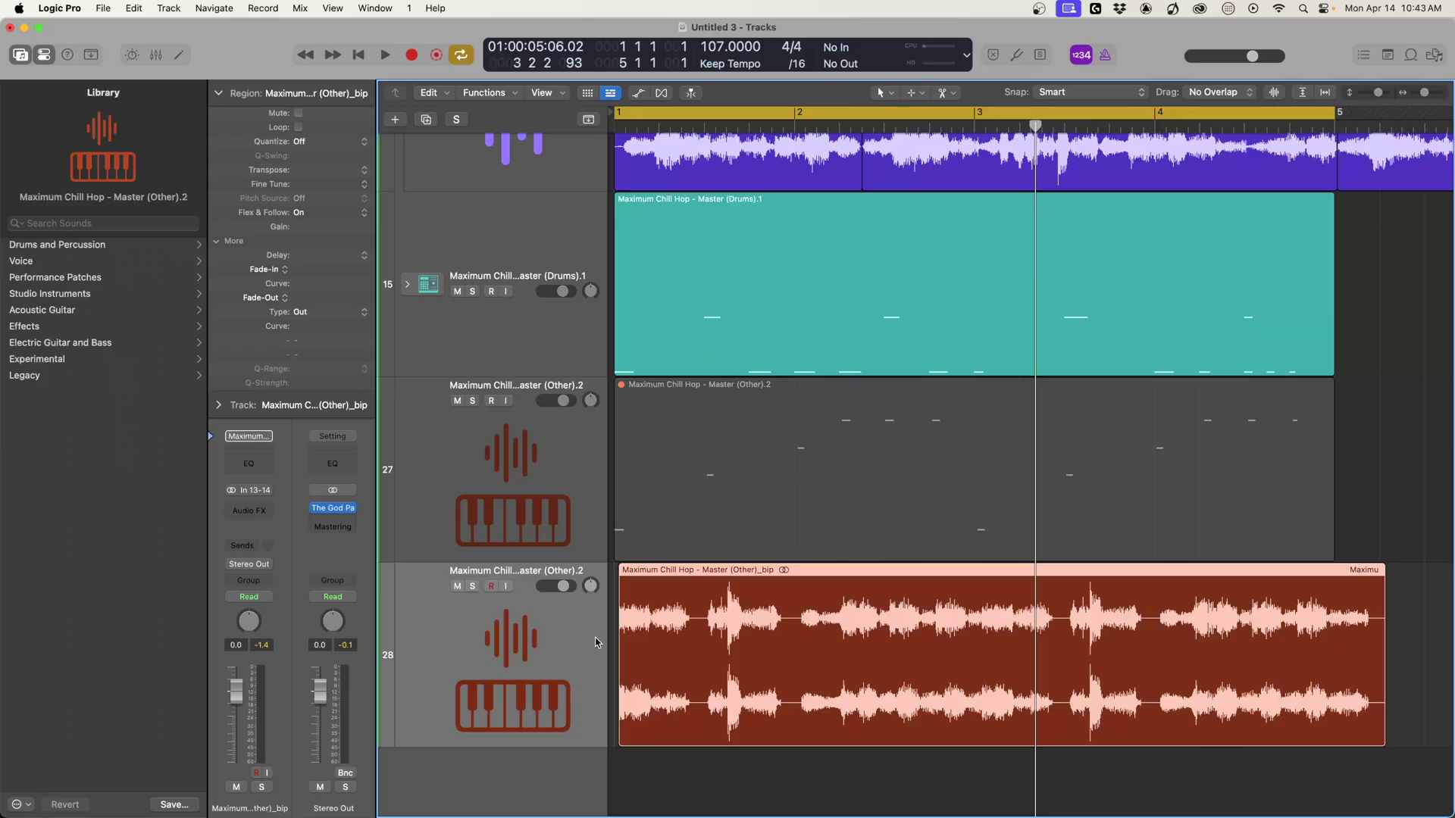
left_click_drag(613, 641, 1035, 622)
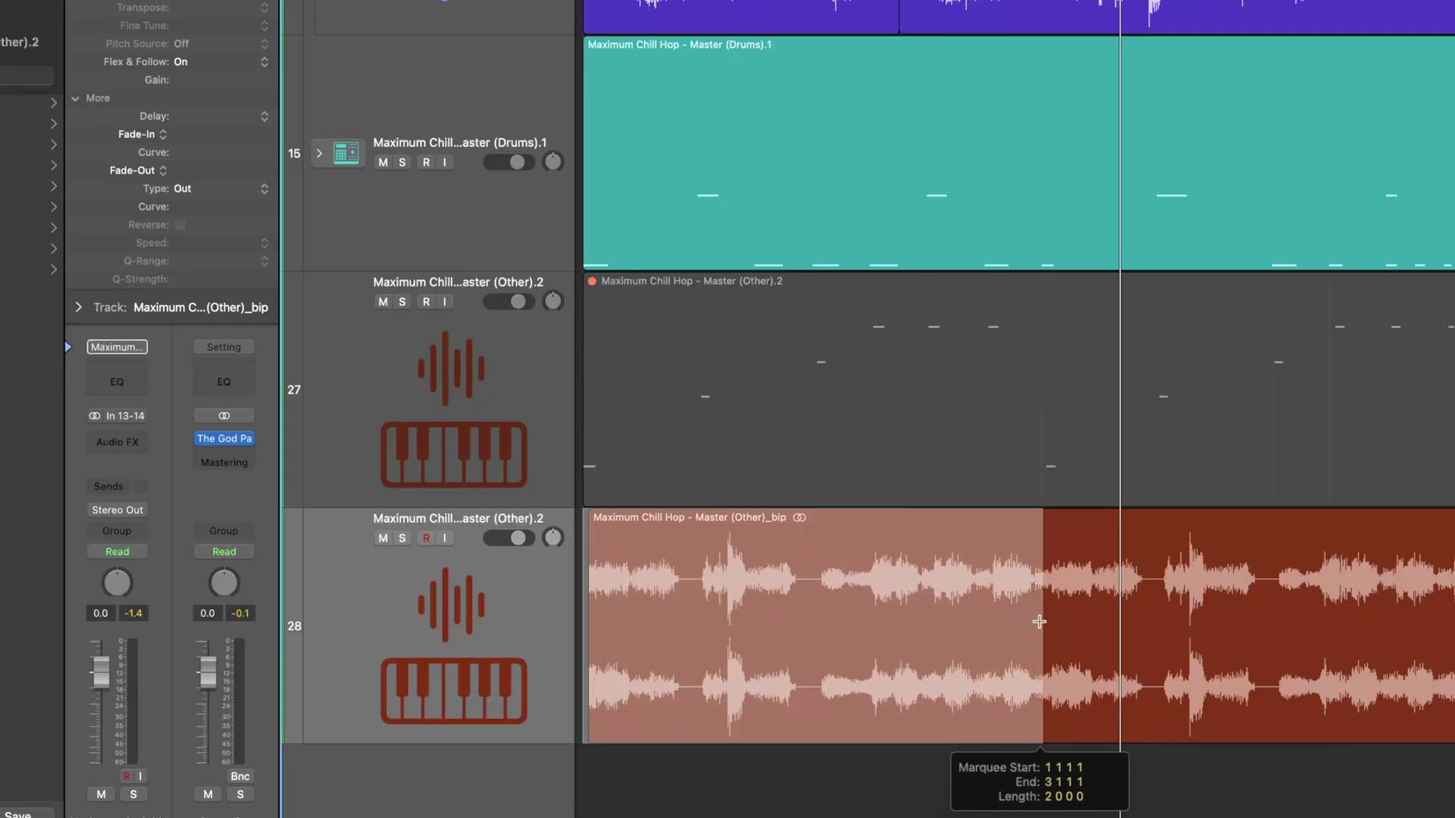
left_click_drag(1039, 622, 1040, 622)
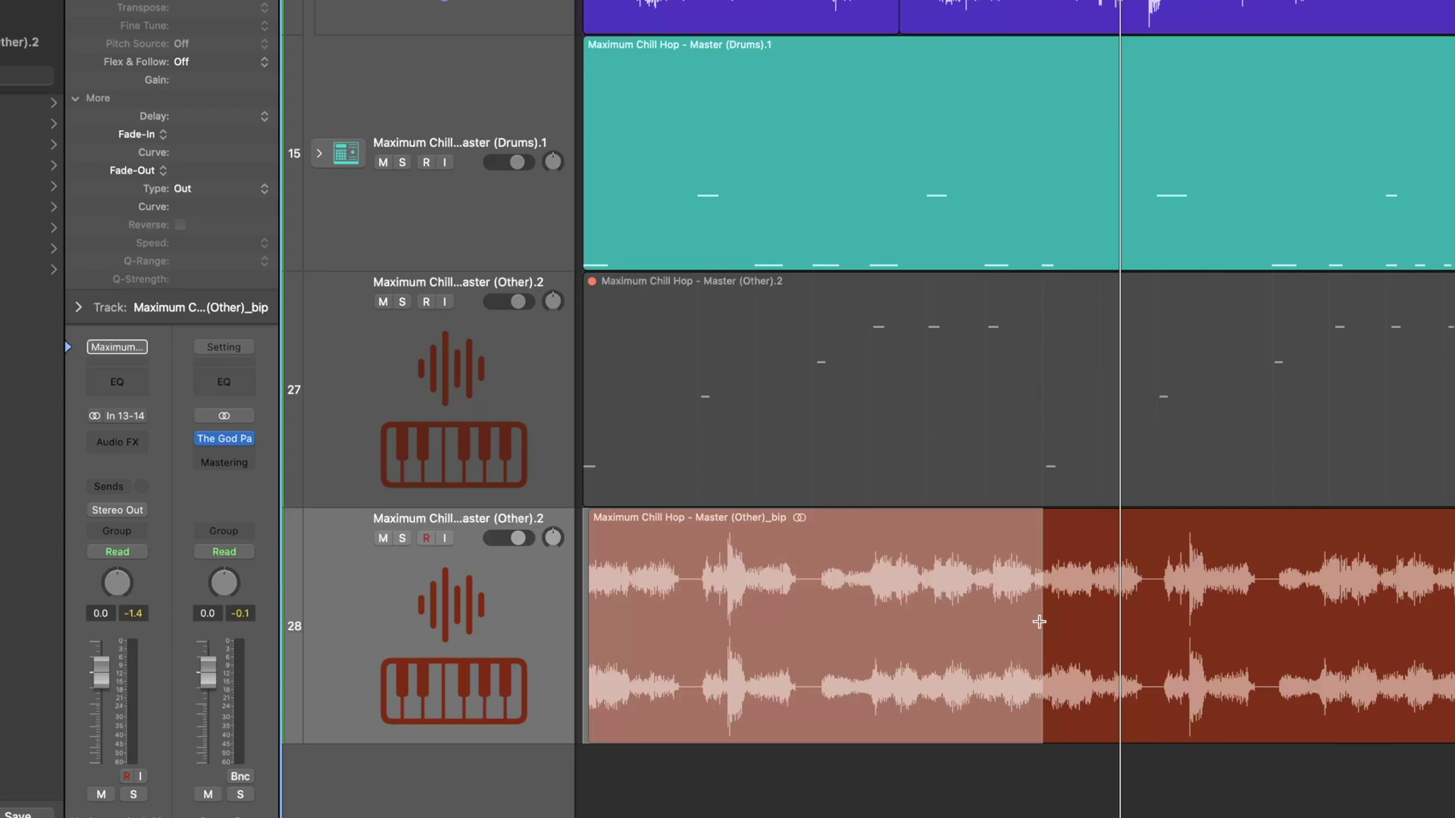
left_click(1039, 621)
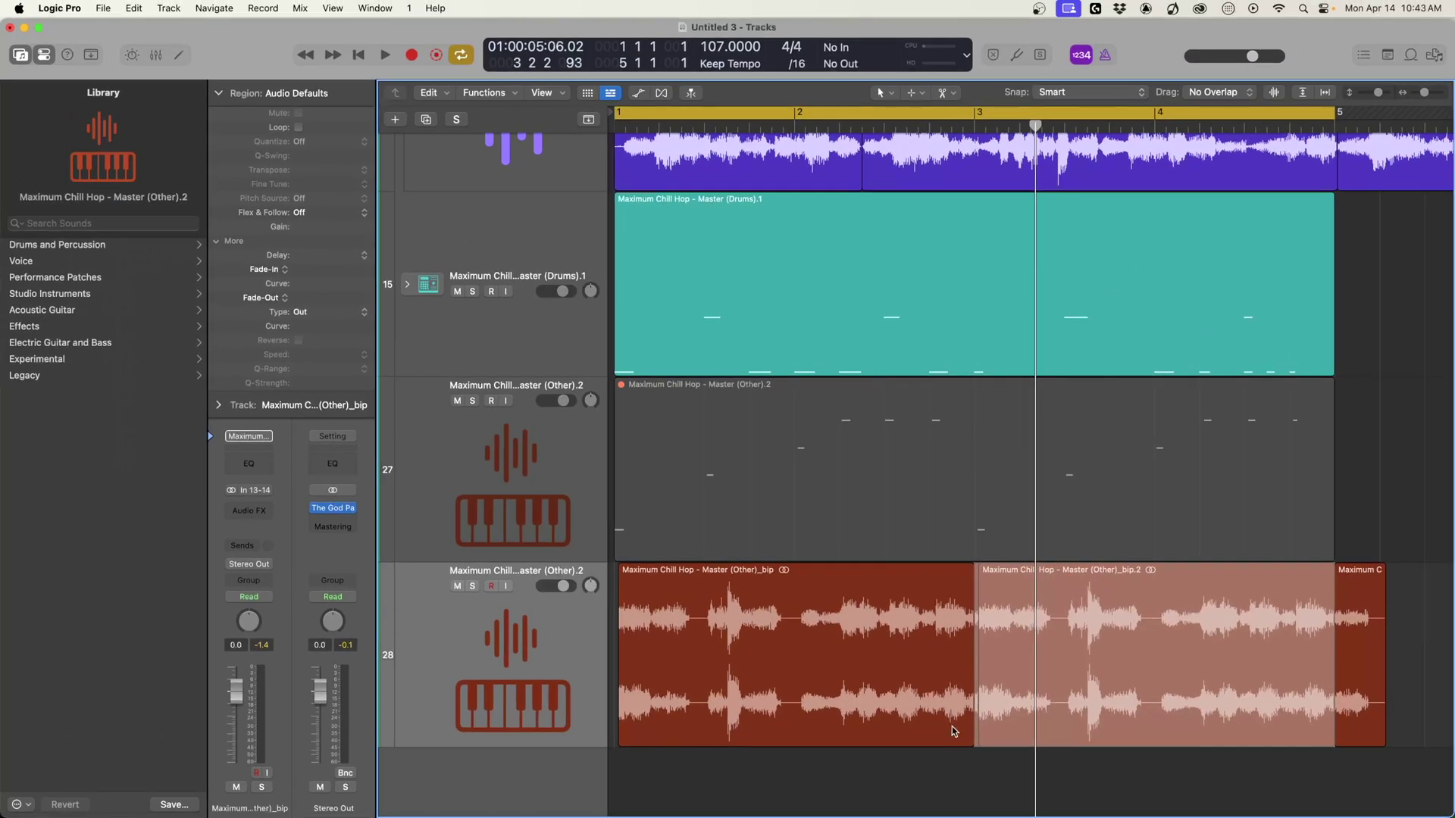
left_click(994, 752)
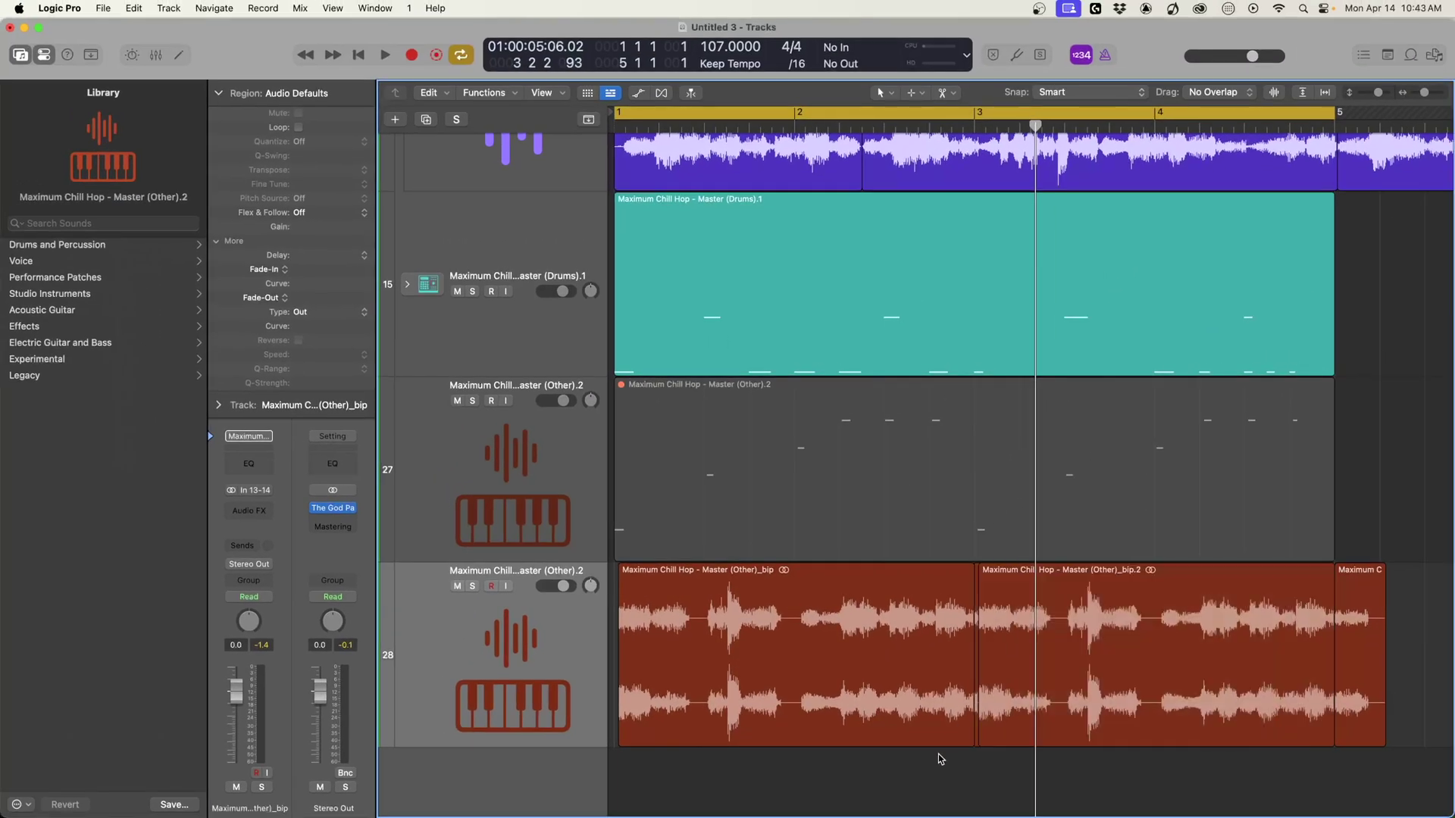
key("space")
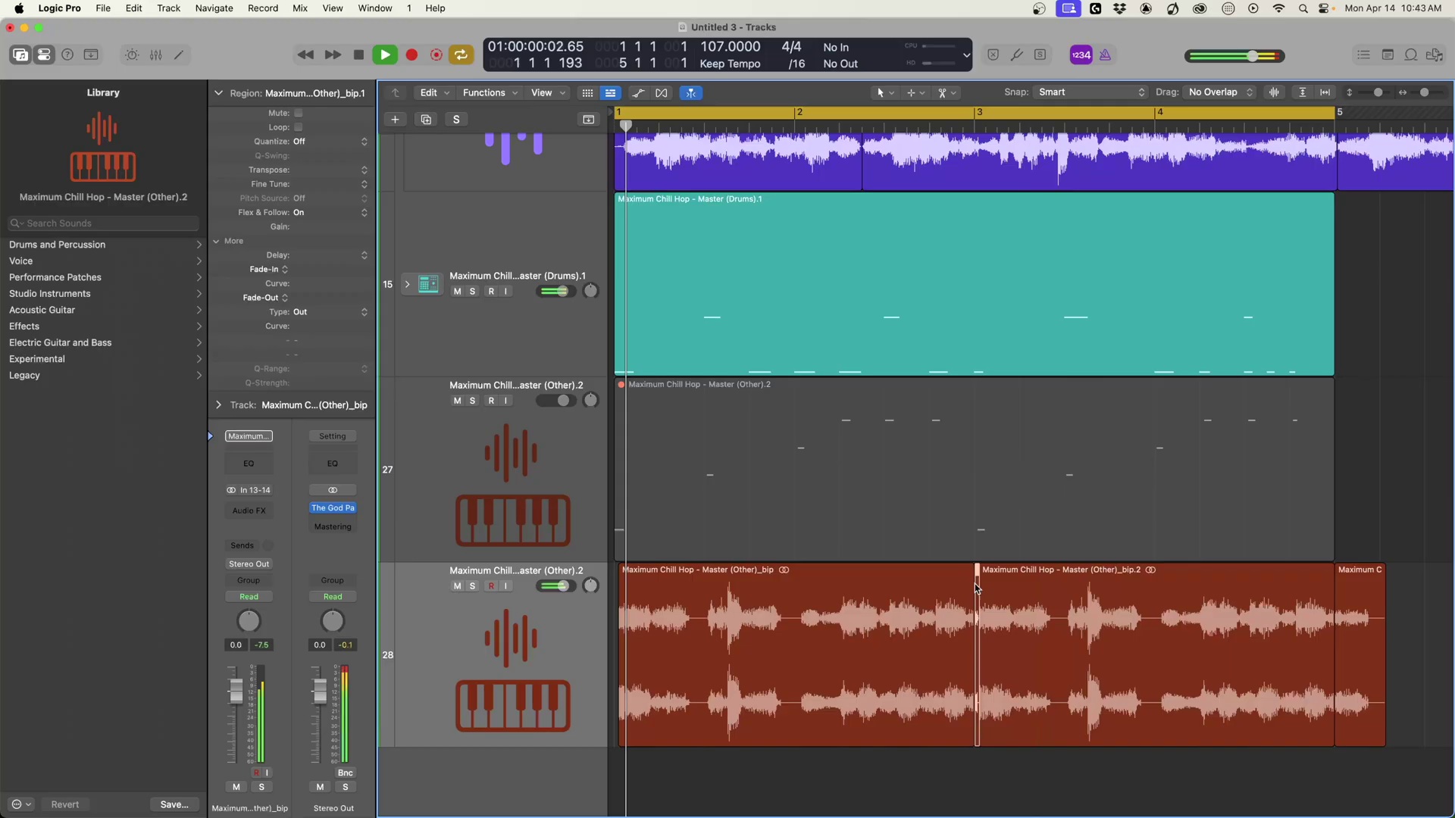
Delete the small leftover piece at the end of track 28's chop.
left_click(976, 587)
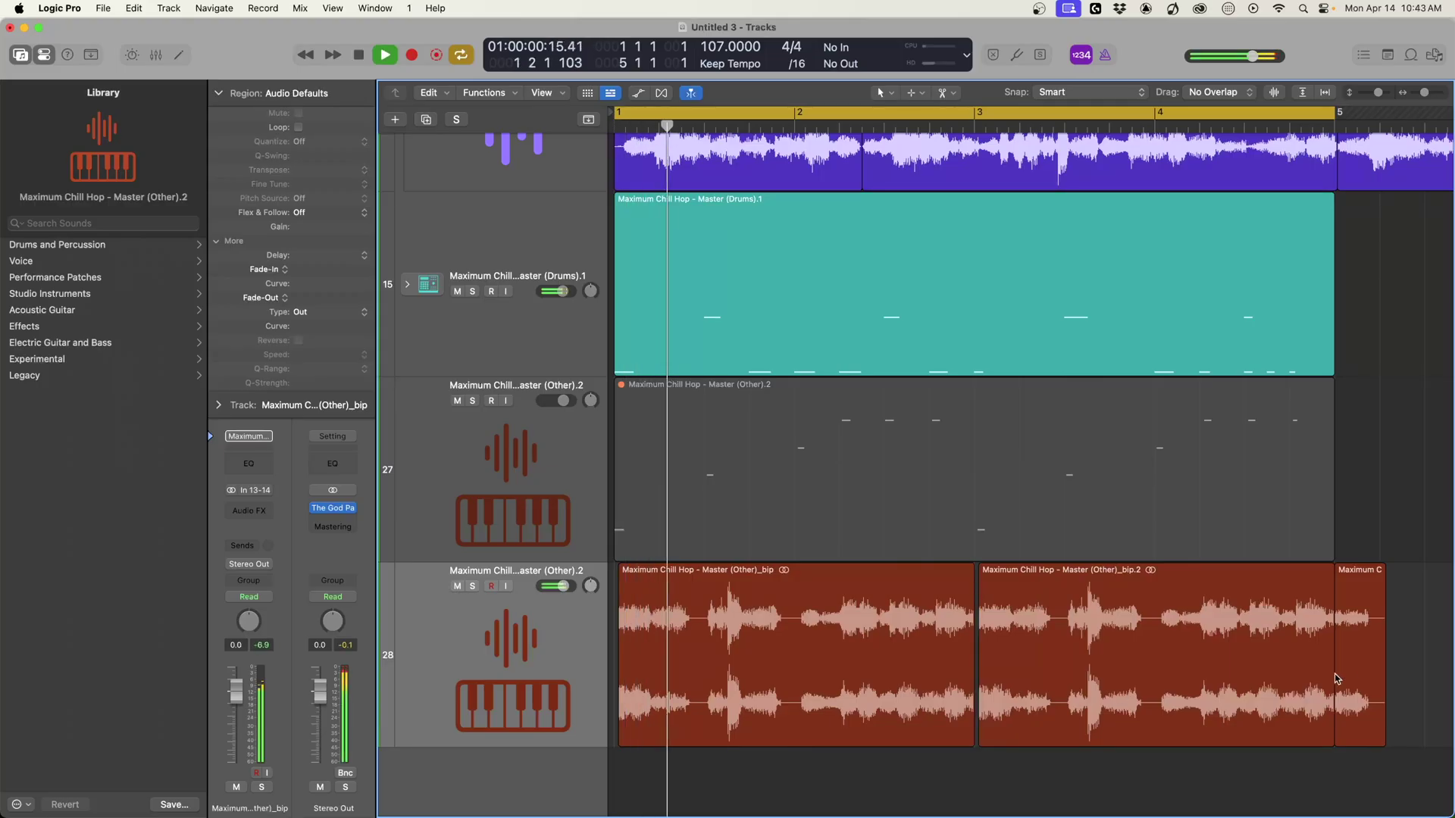
left_click(1357, 570)
key("Delete")
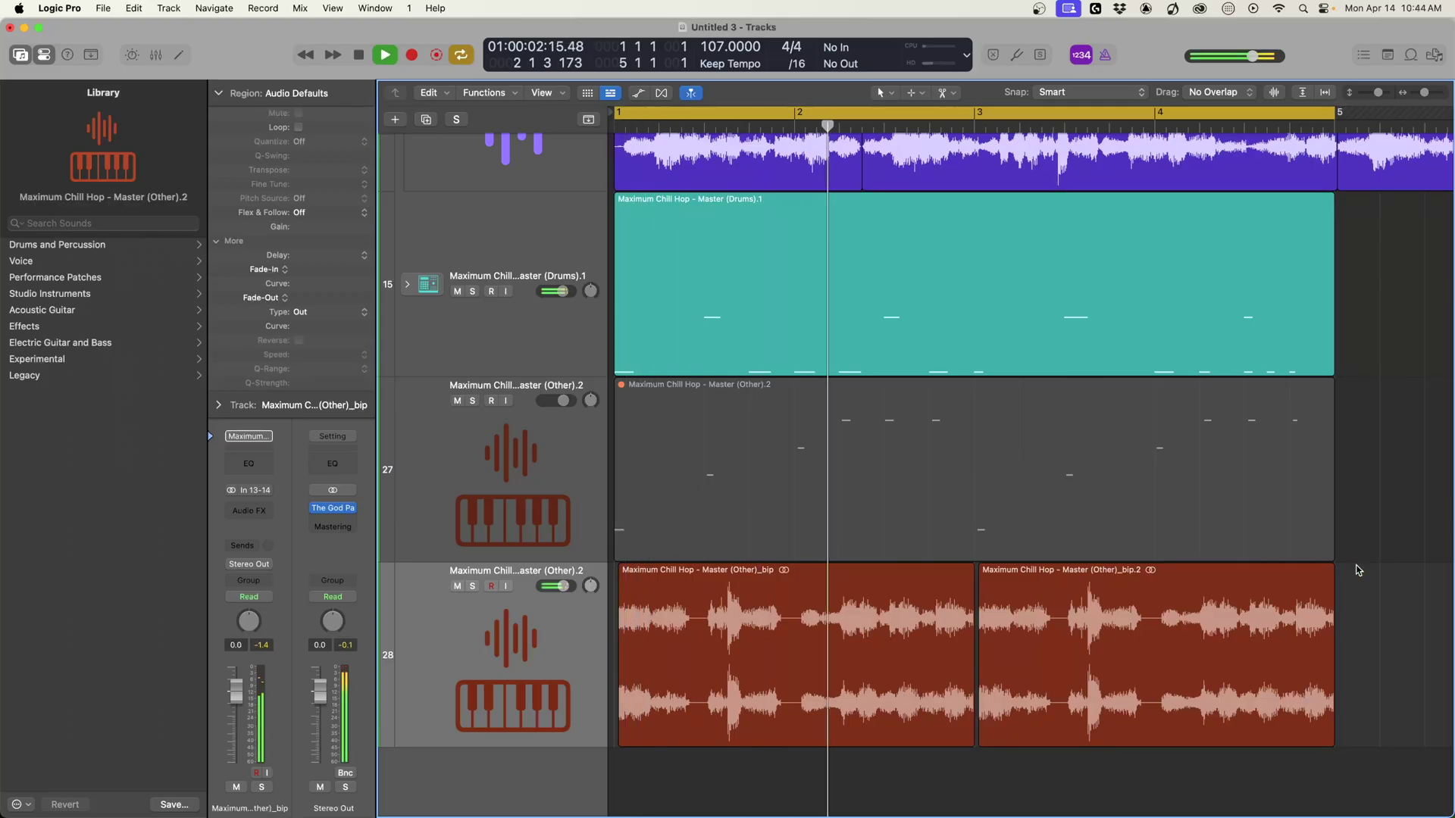
key("super+Right")
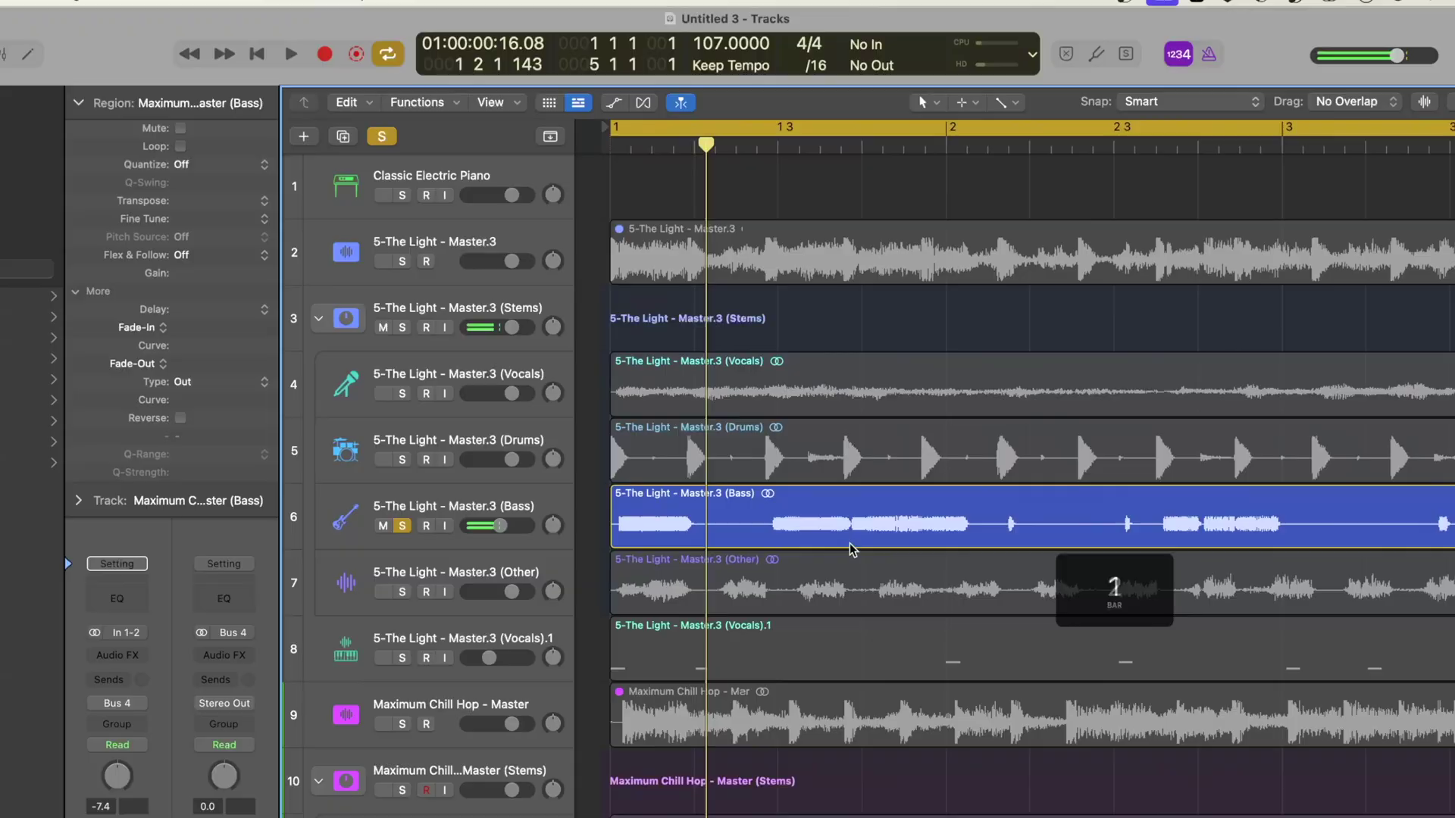
Audition the opening and trim the silent start off the first Bass region on track 6.
key("space")
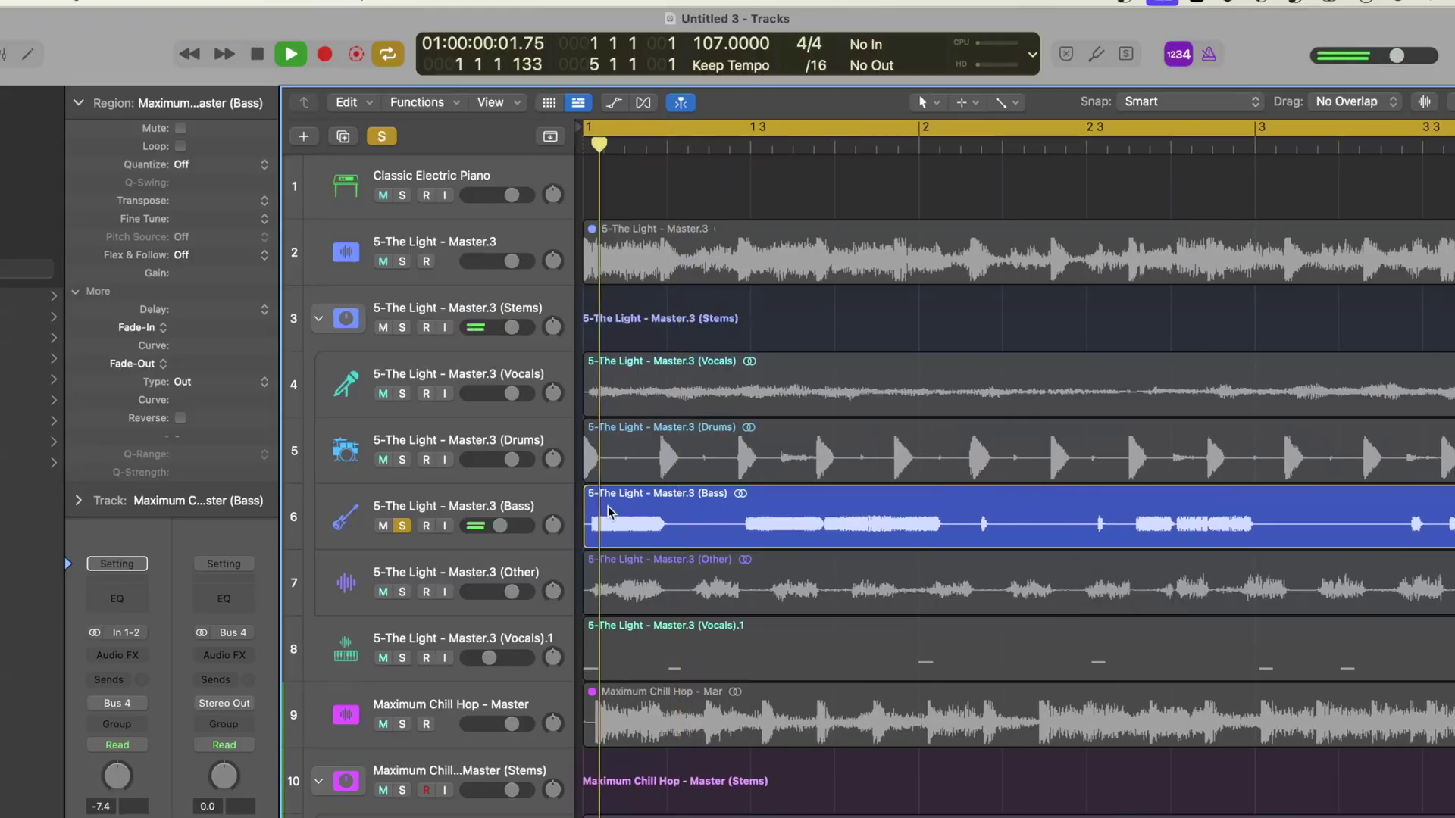
key("space")
key("space")
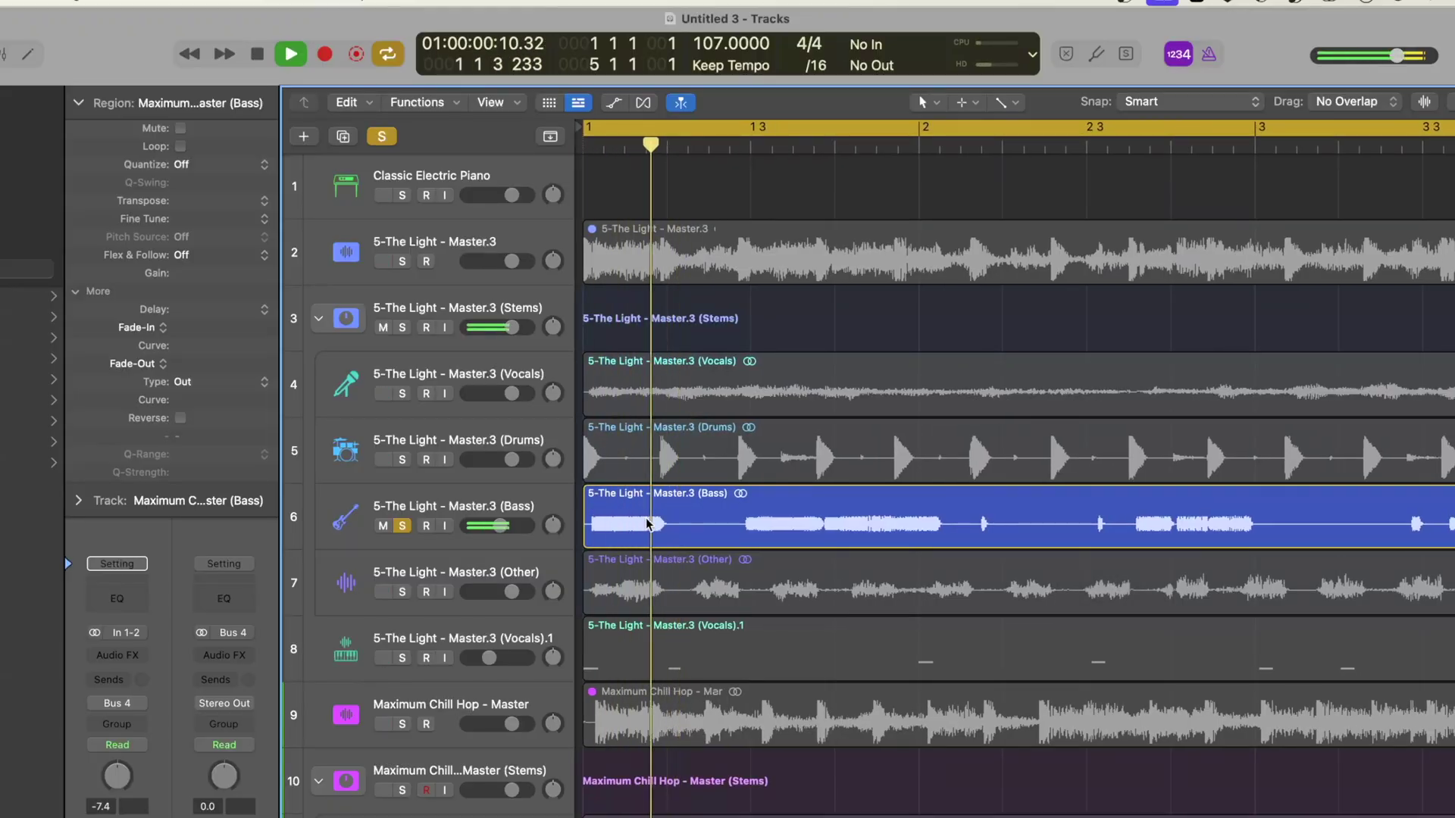
left_click(678, 518)
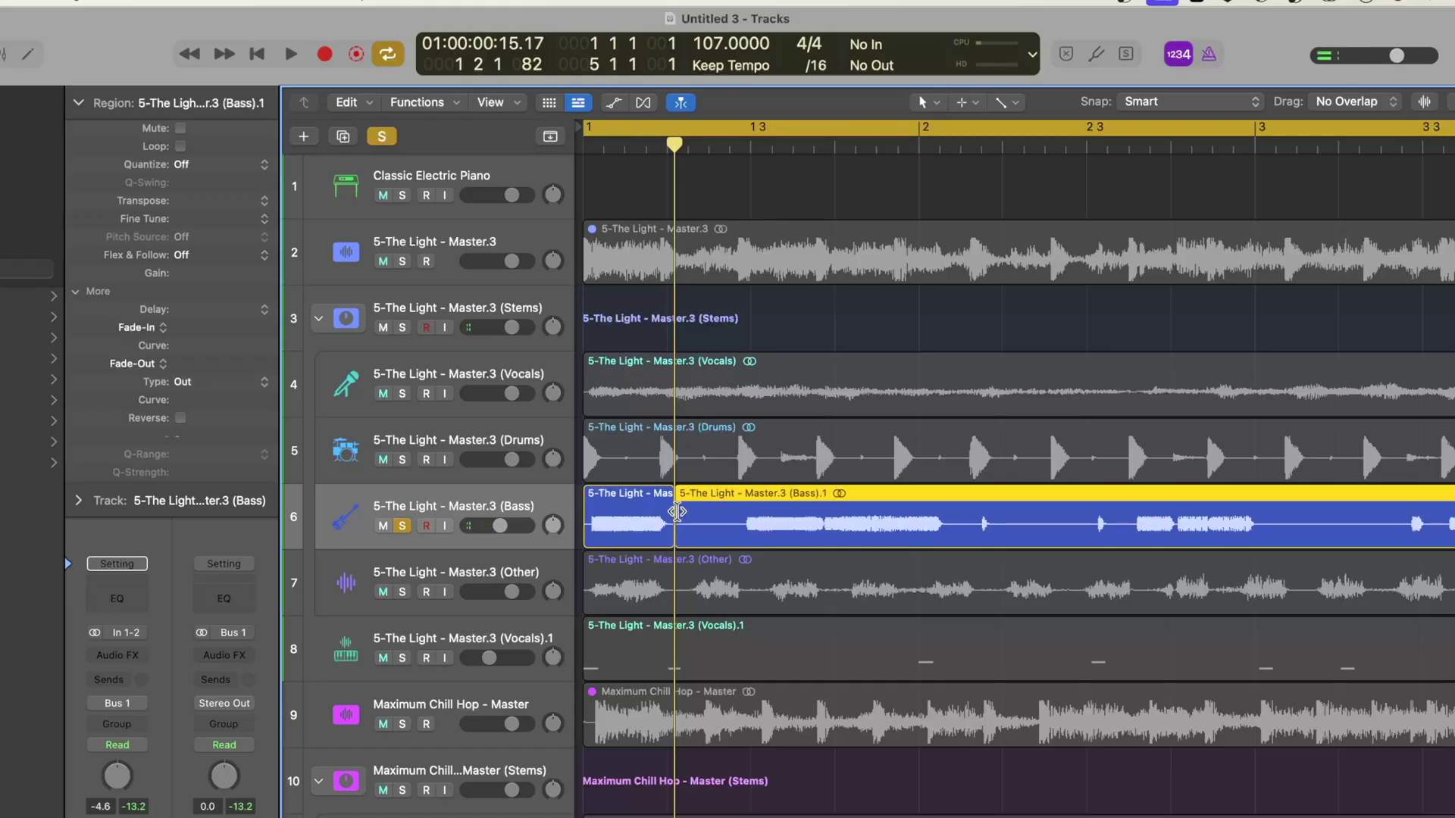
scroll(652, 530, "up", 5)
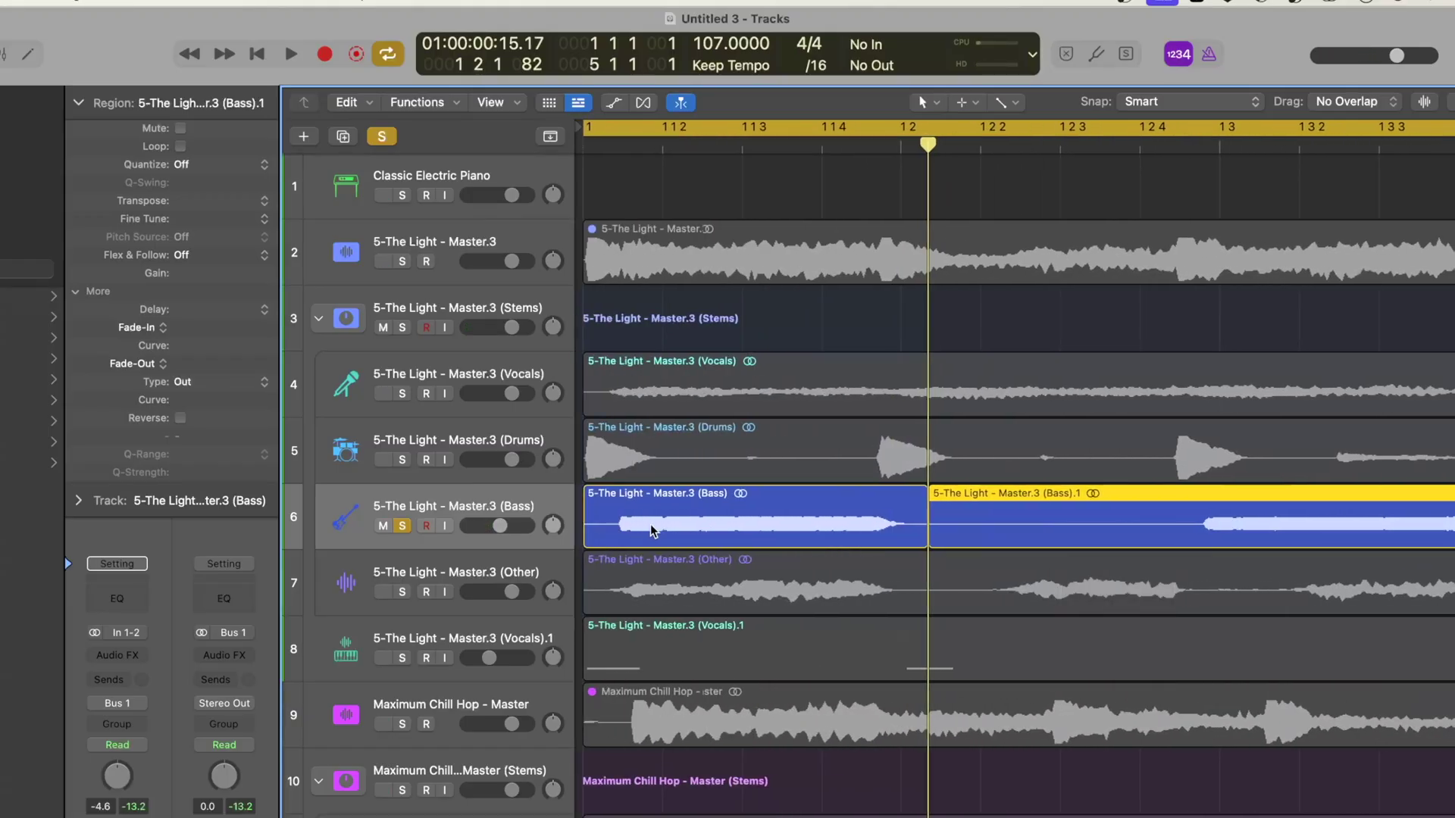
left_click_drag(584, 529, 620, 542)
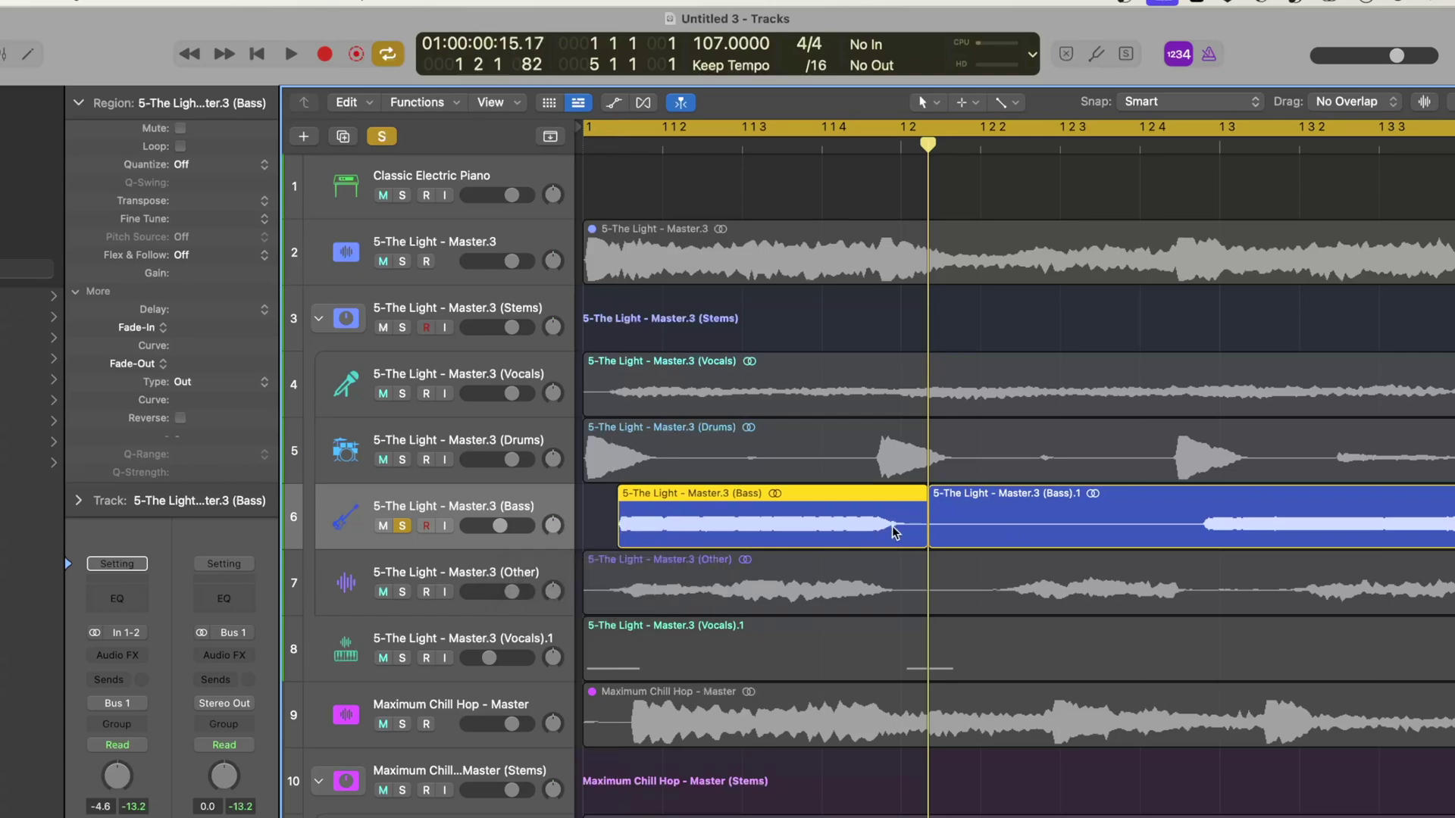
Slide the trimmed Bass region back to bar 1 and shrink the track heights.
key("space")
left_click_drag(702, 511, 661, 506)
key("space")
scroll(661, 506, "down", 5)
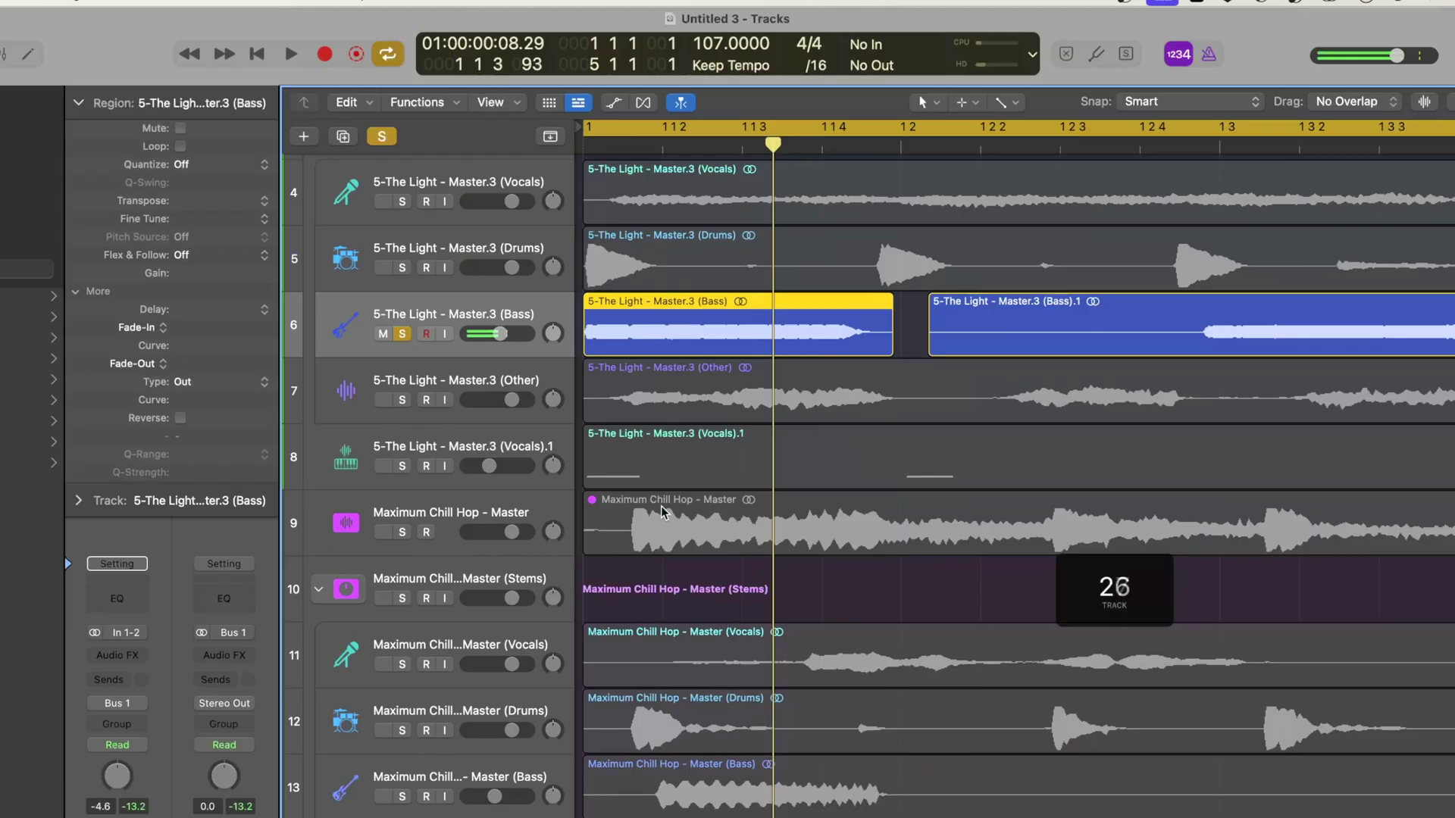
scroll(661, 512, "down", 1)
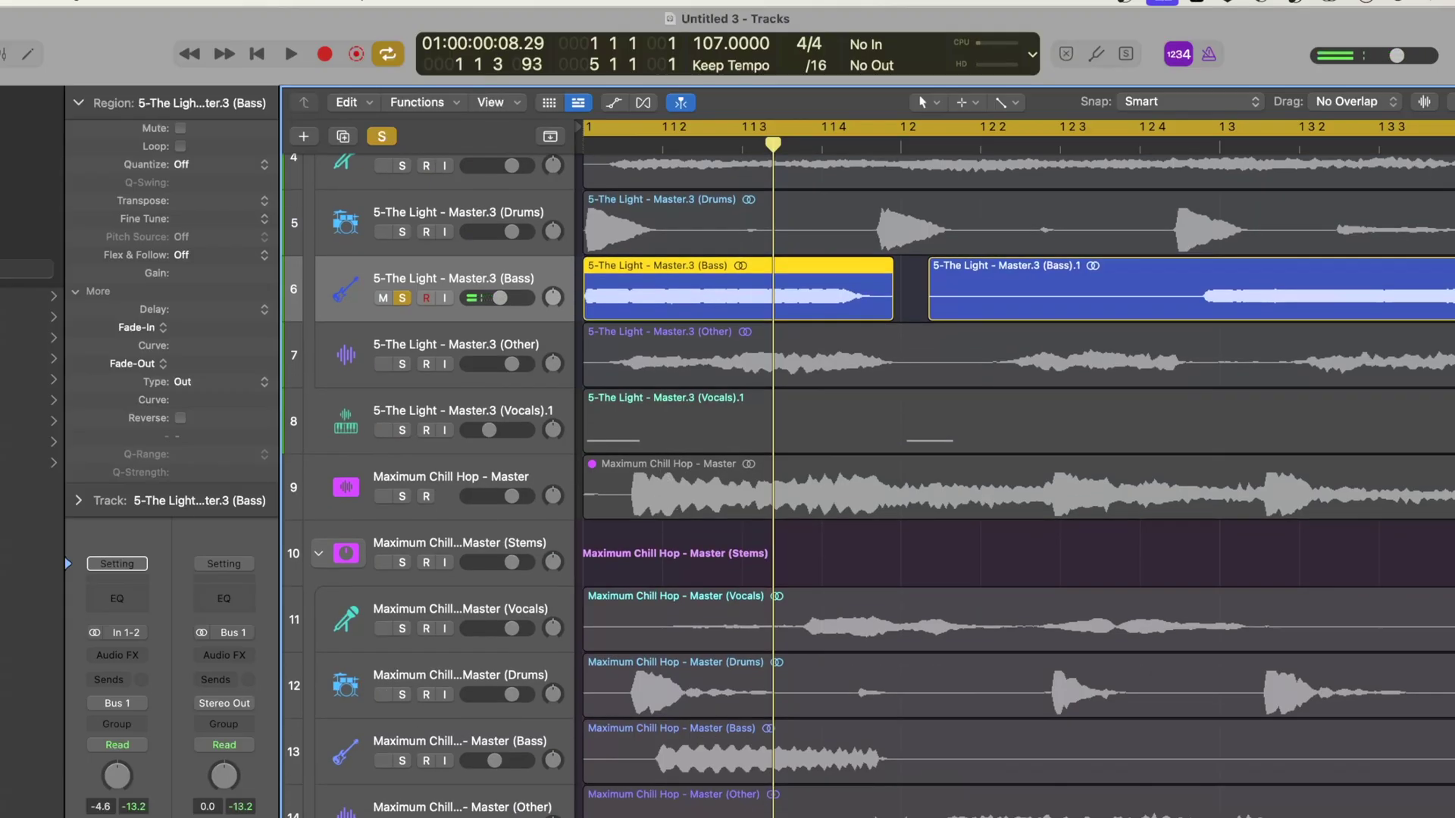
key("super+Up")
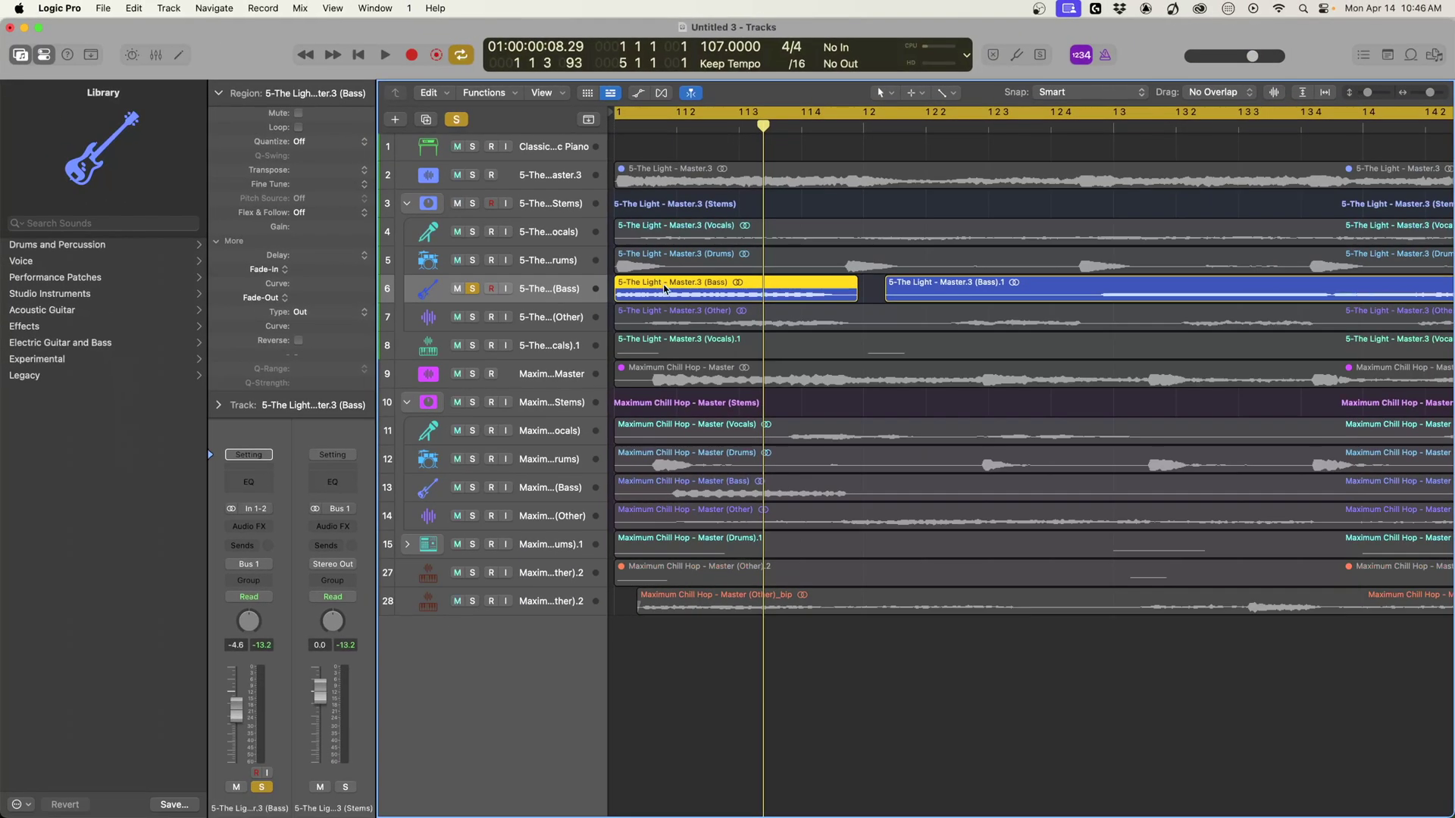
Create a Sampler (Zone Per Note) track from the Bass region and lower its fader slightly.
left_click_drag(664, 289, 589, 657)
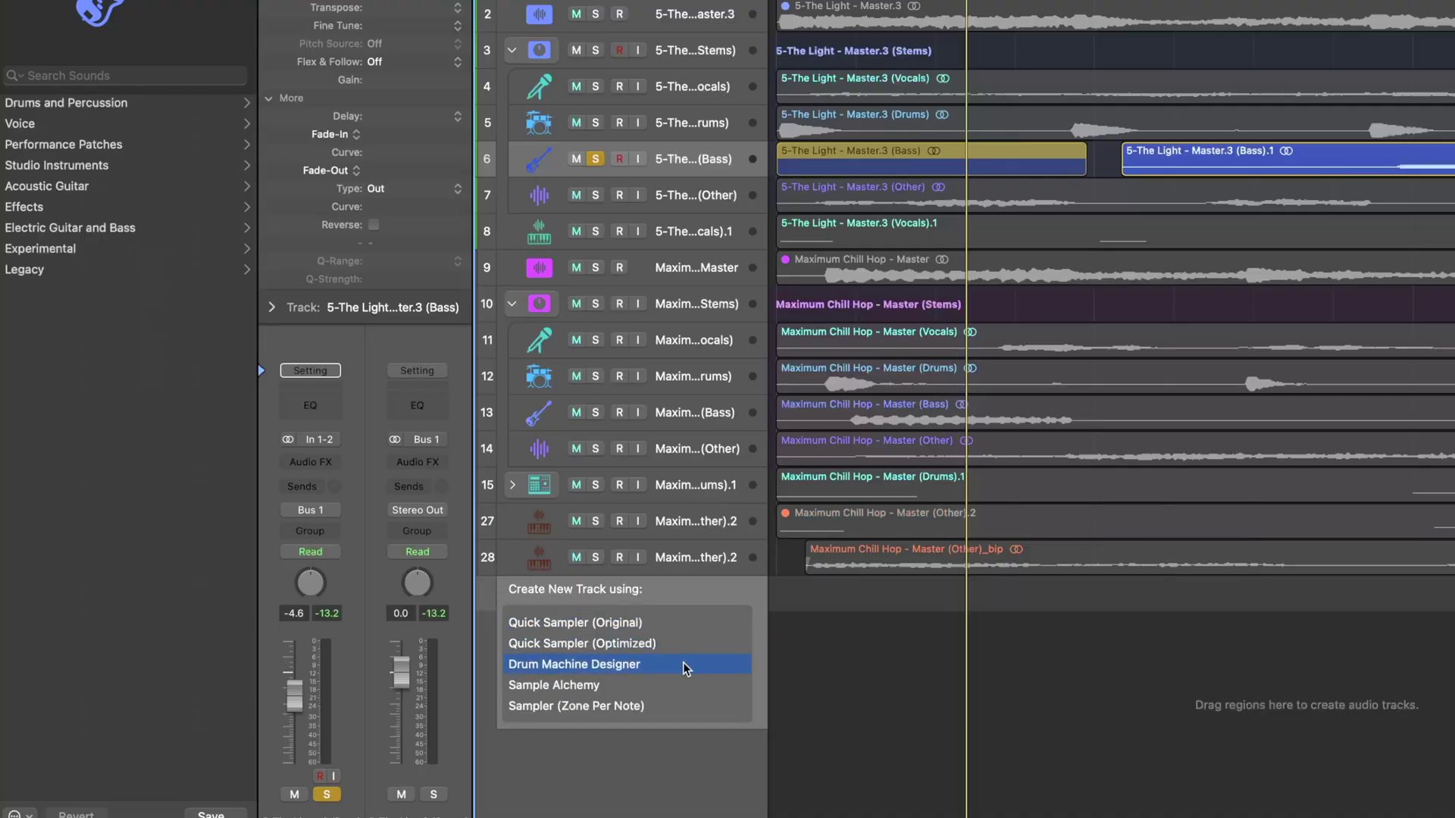
left_click(652, 703)
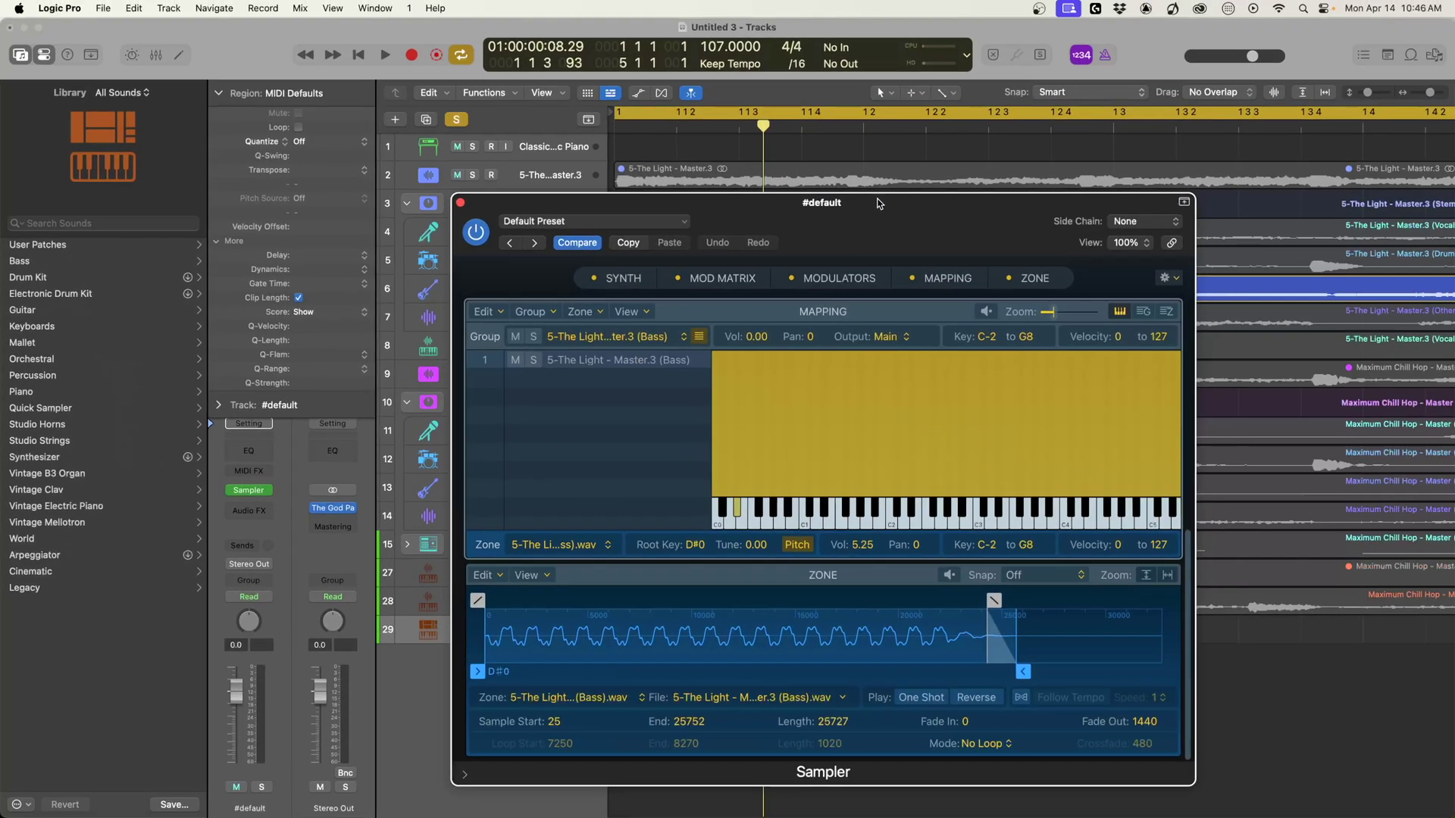
left_click_drag(895, 191, 889, 128)
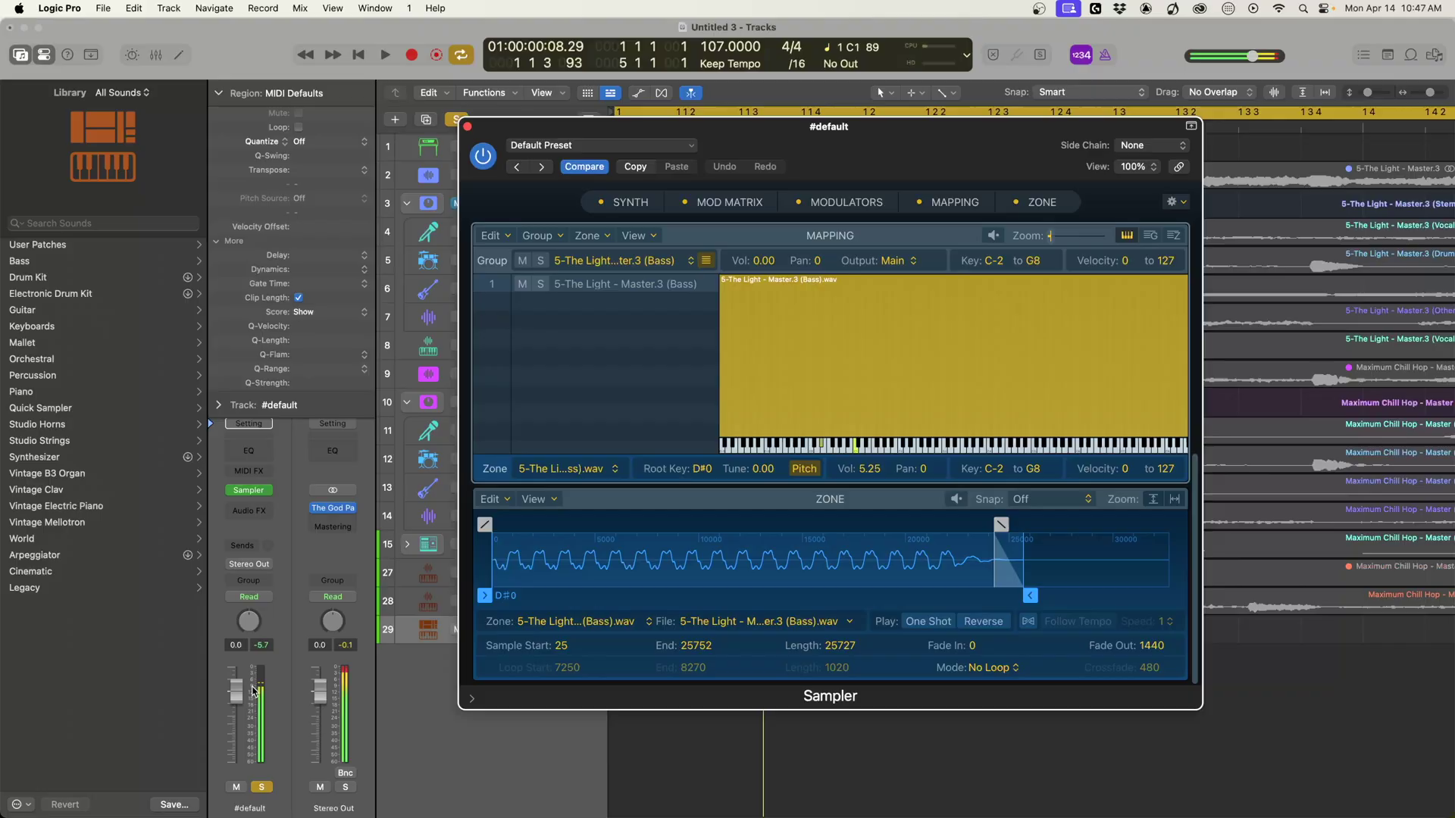
left_click_drag(236, 698, 233, 722)
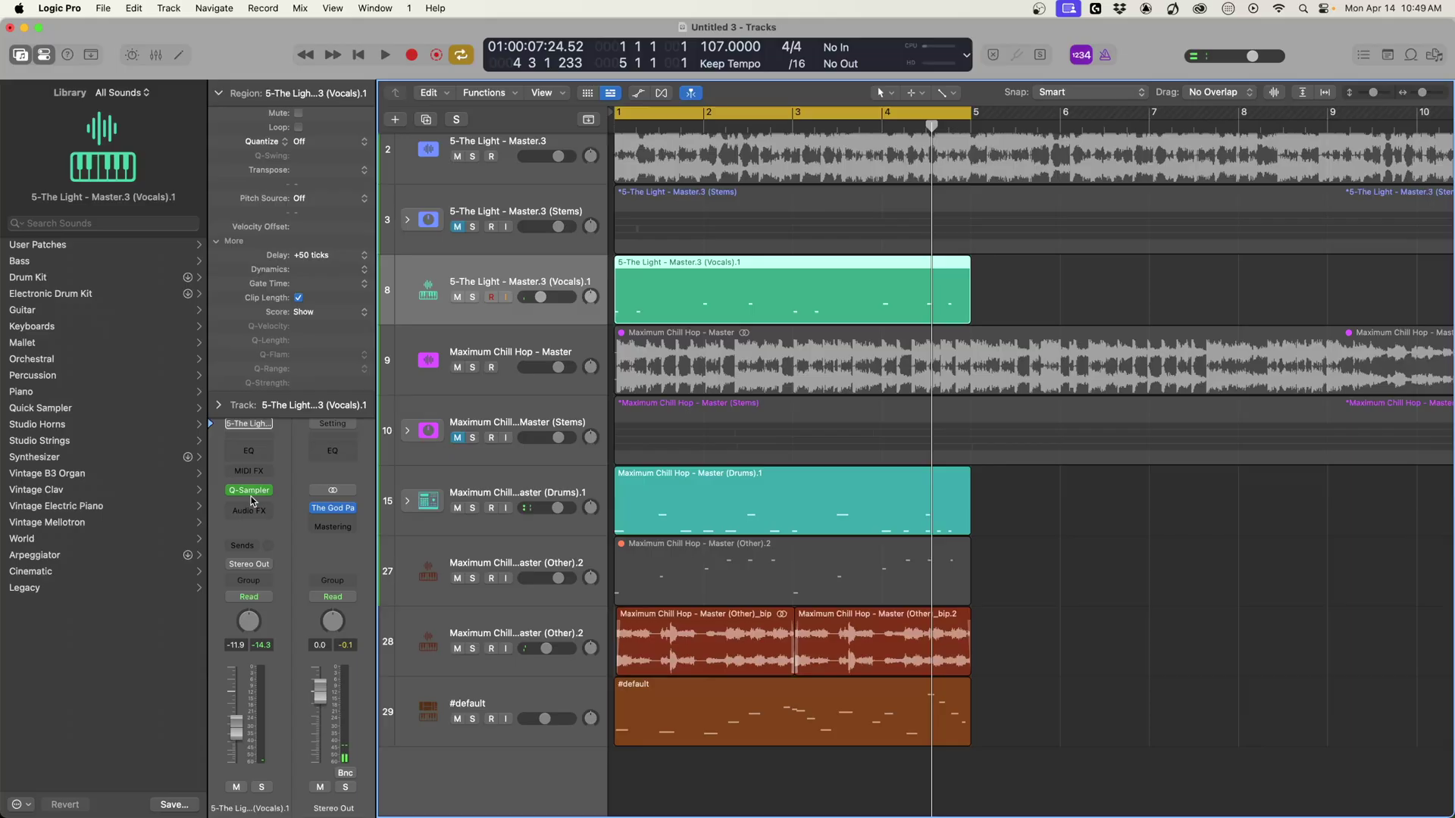
Add a Channel EQ to the Vocals.1 track with its low cut raised to about 338 Hz.
left_click(259, 451)
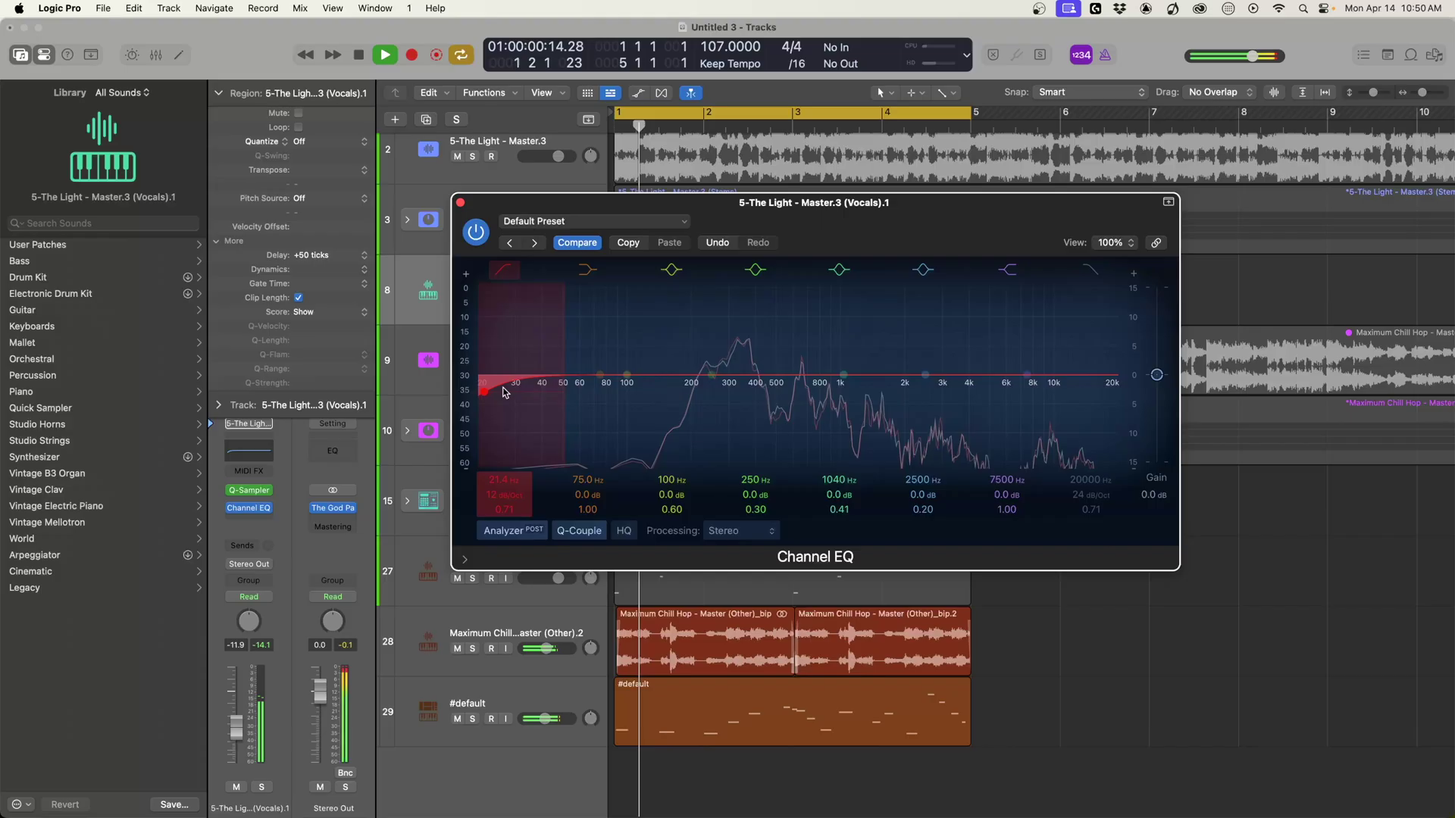
left_click_drag(498, 392, 758, 377)
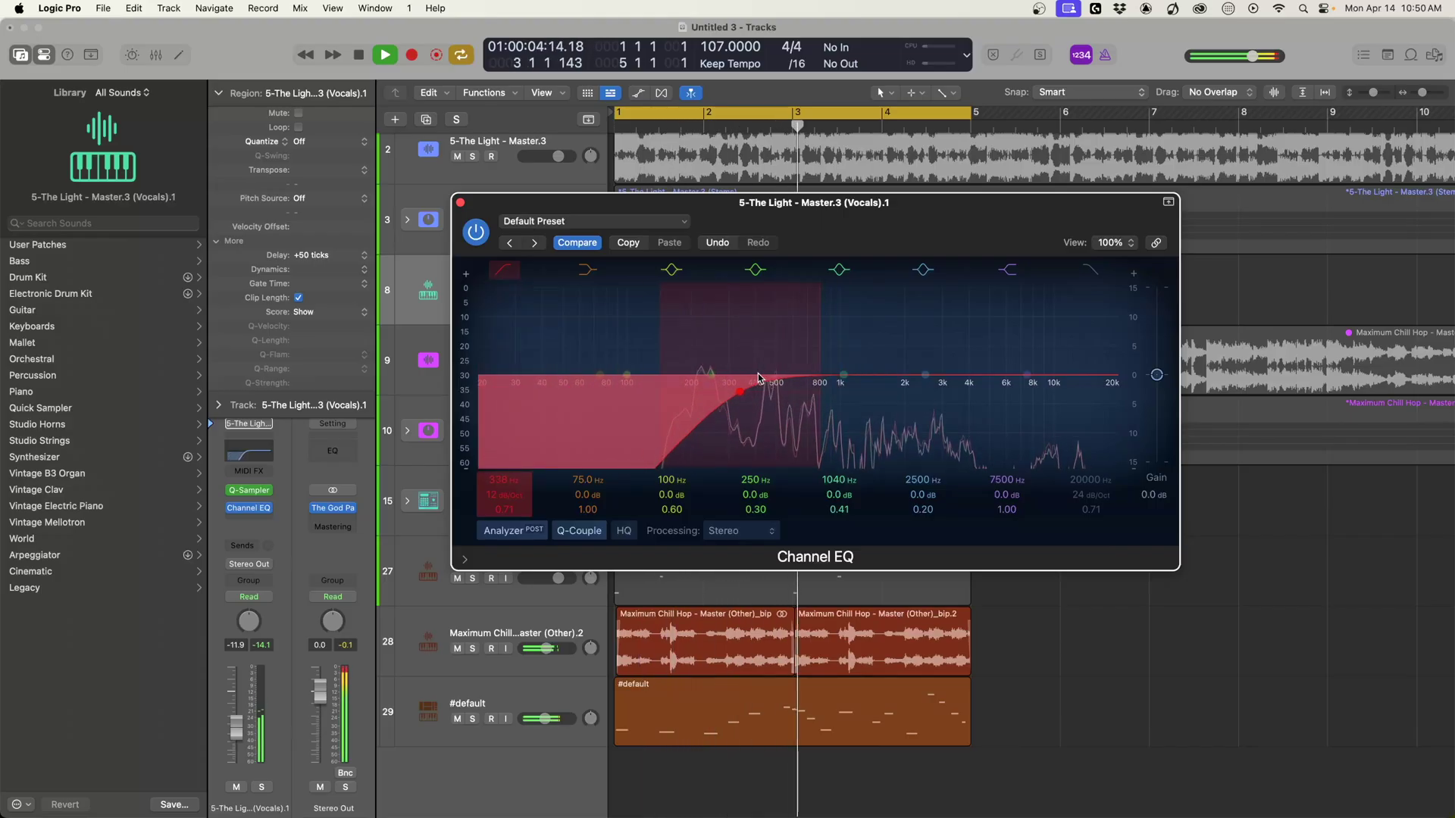
left_click(460, 201)
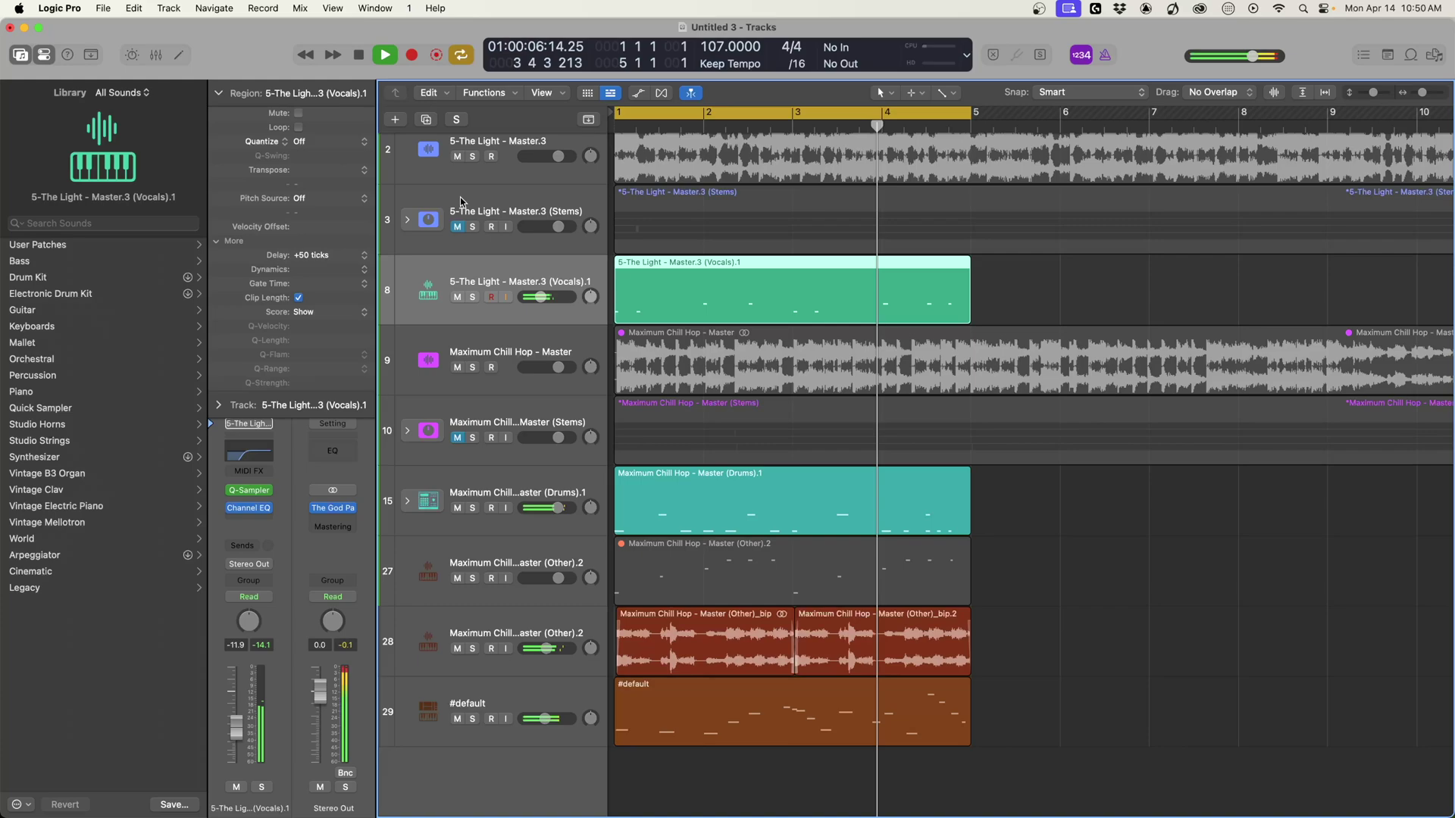
Select the Drums.1 track.
left_click(508, 489)
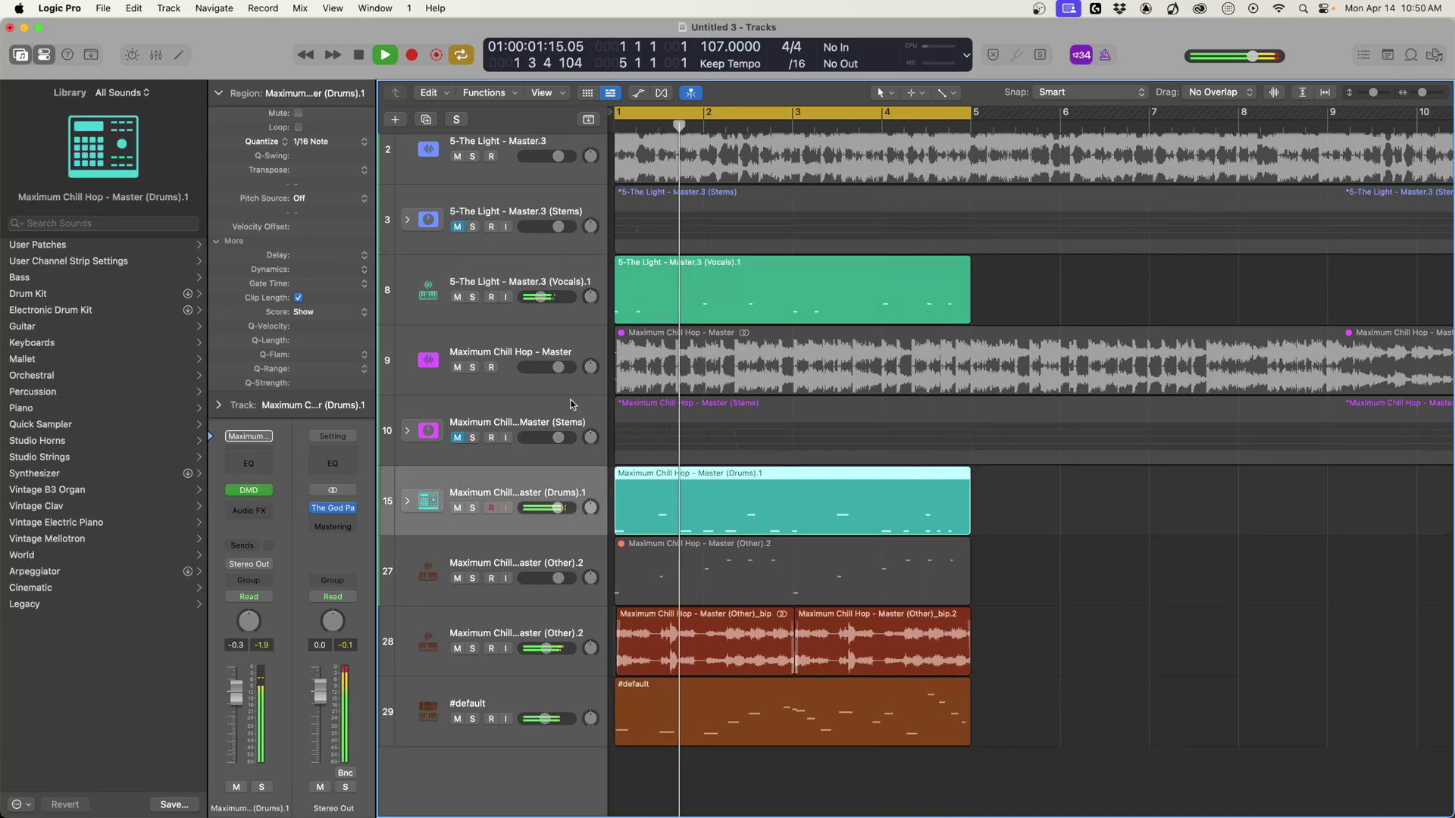
scroll(570, 405, "up", 3)
scroll(565, 436, "down", 2)
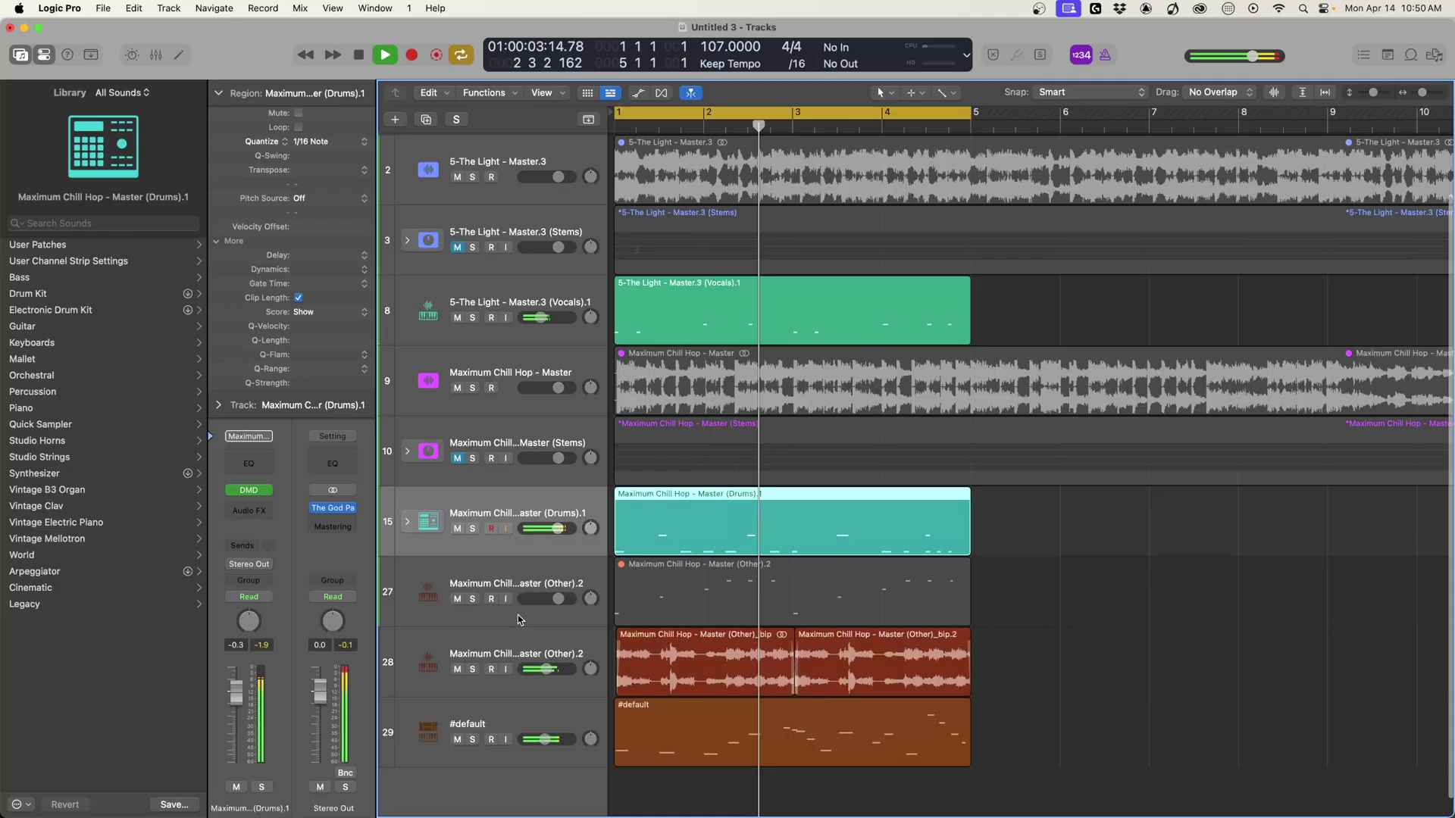
Stop playback and give the Other _bip chop track a Channel EQ: low cut ~168 Hz, high cut ~1.9 kHz.
left_click(508, 648)
key("space")
left_click(237, 465)
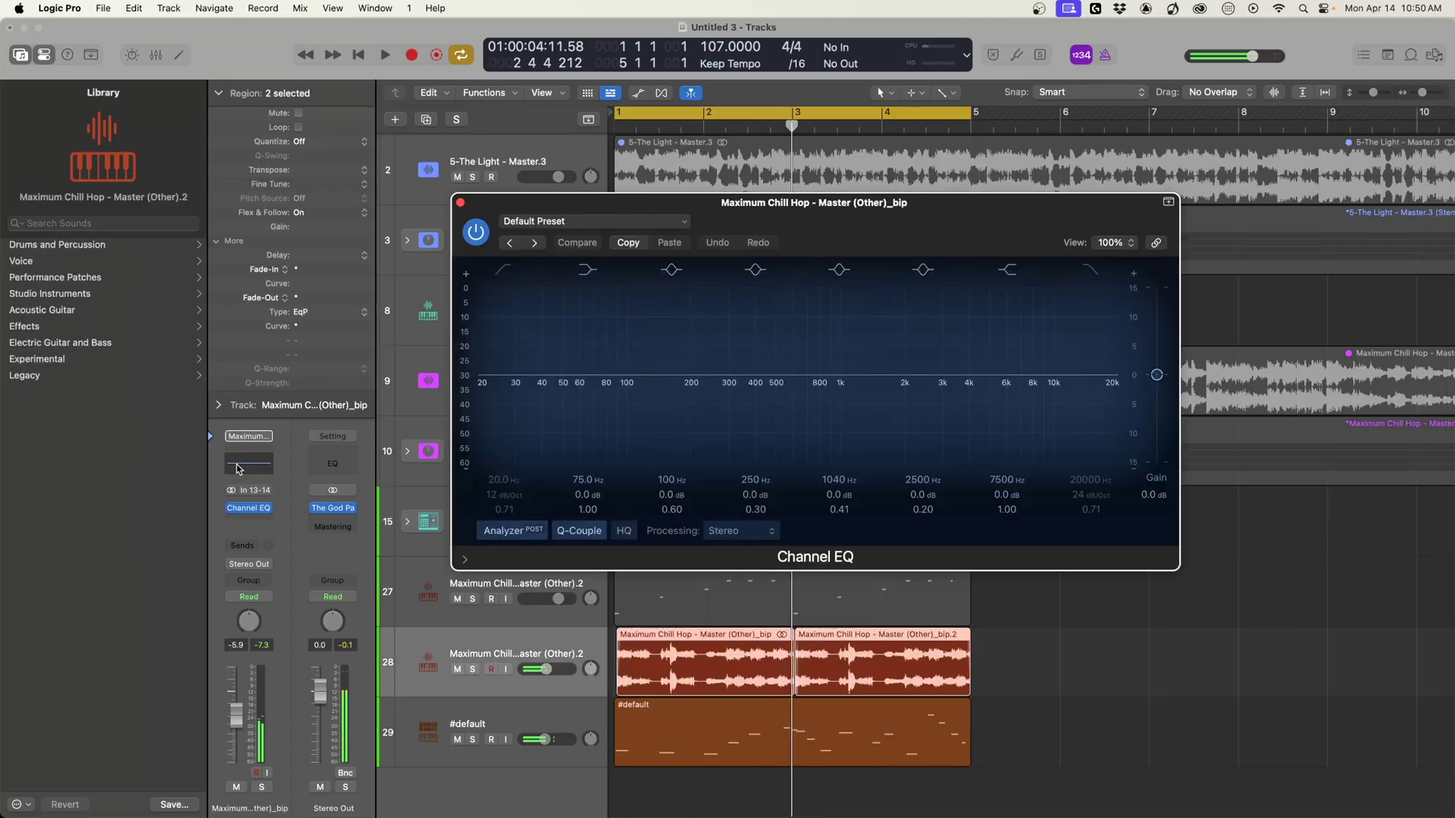
left_click(508, 270)
left_click_drag(500, 394, 674, 401)
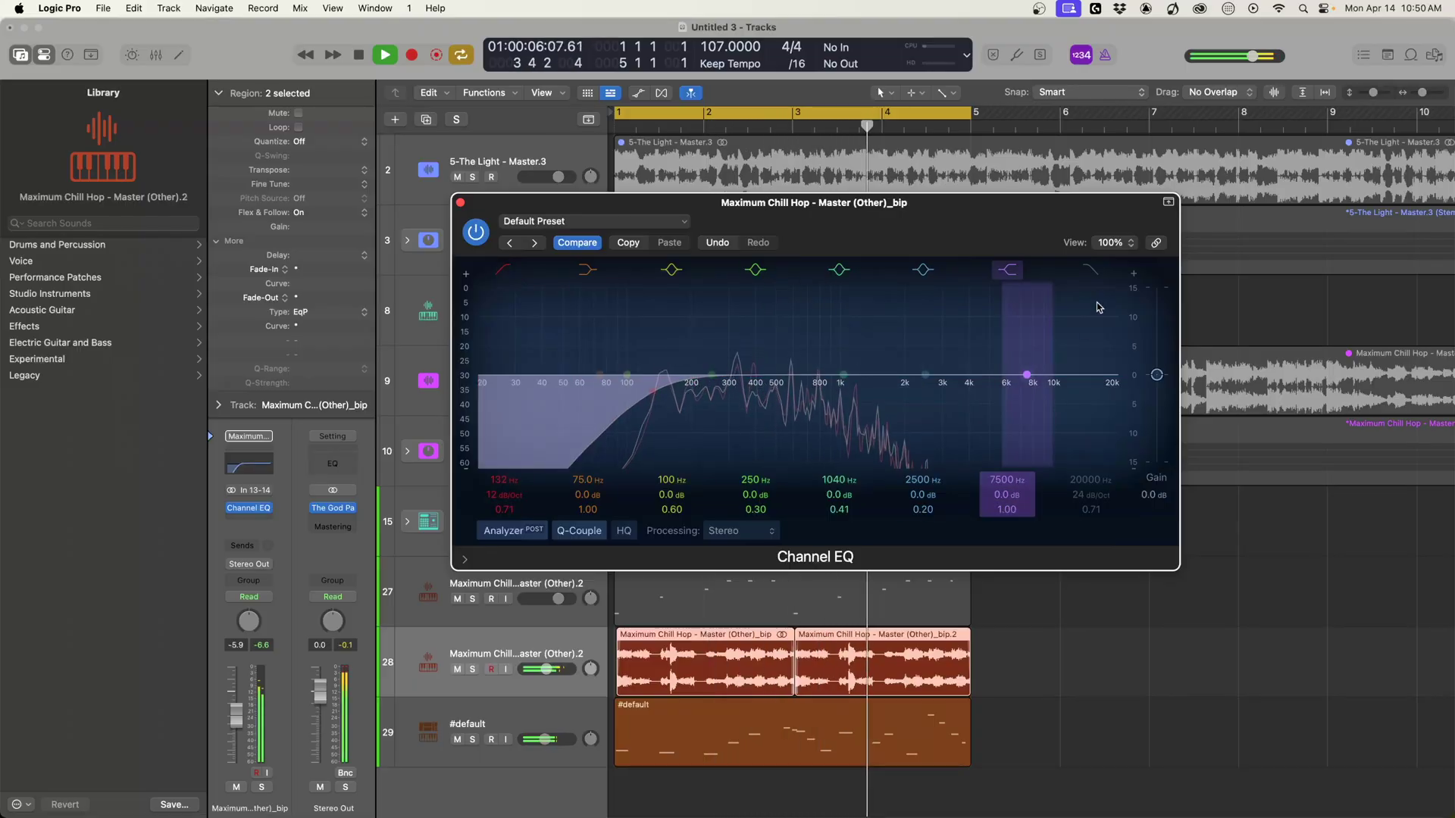
left_click_drag(1113, 374, 840, 379)
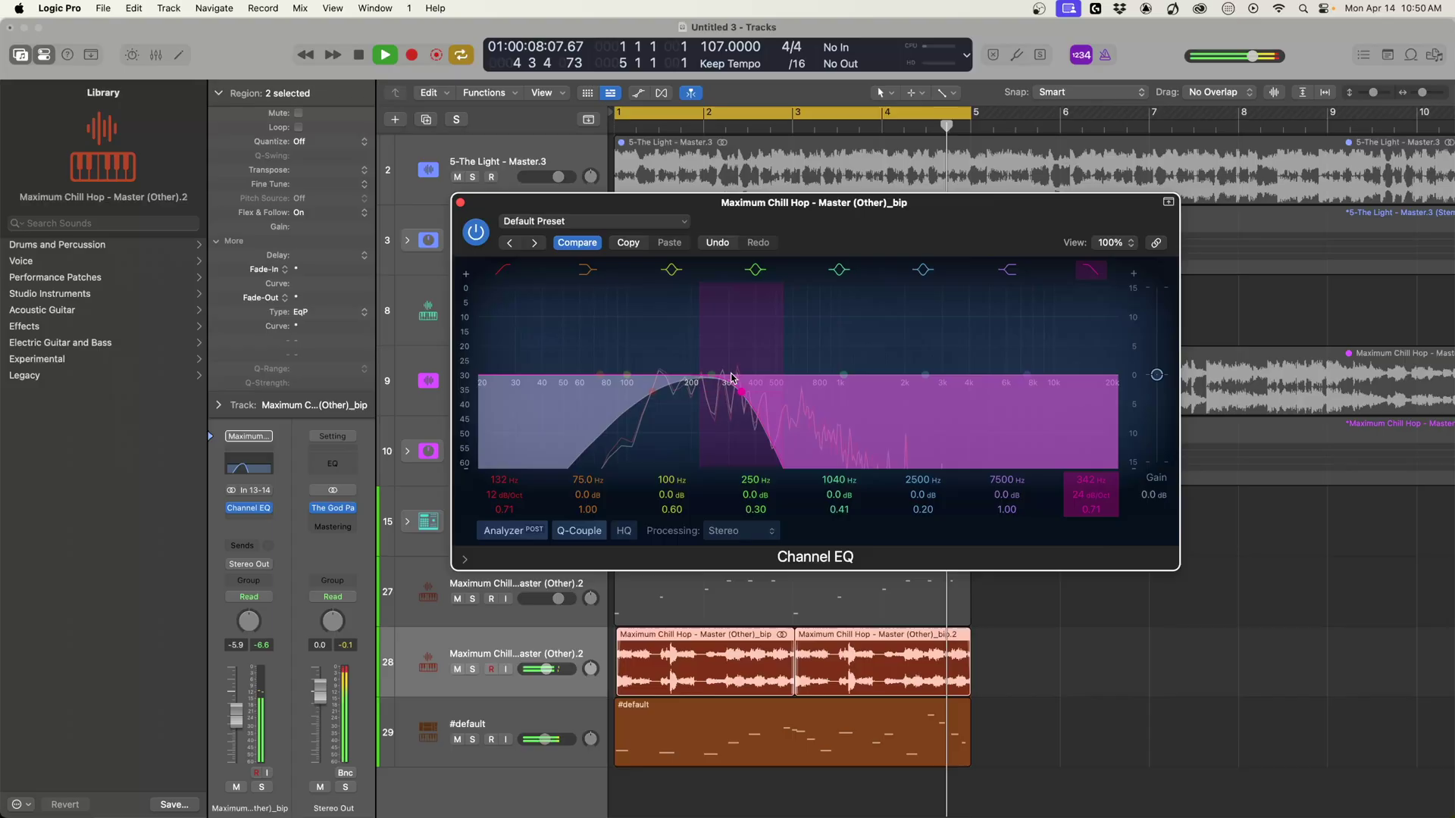
left_click(460, 202)
scroll(577, 644, "down", 1)
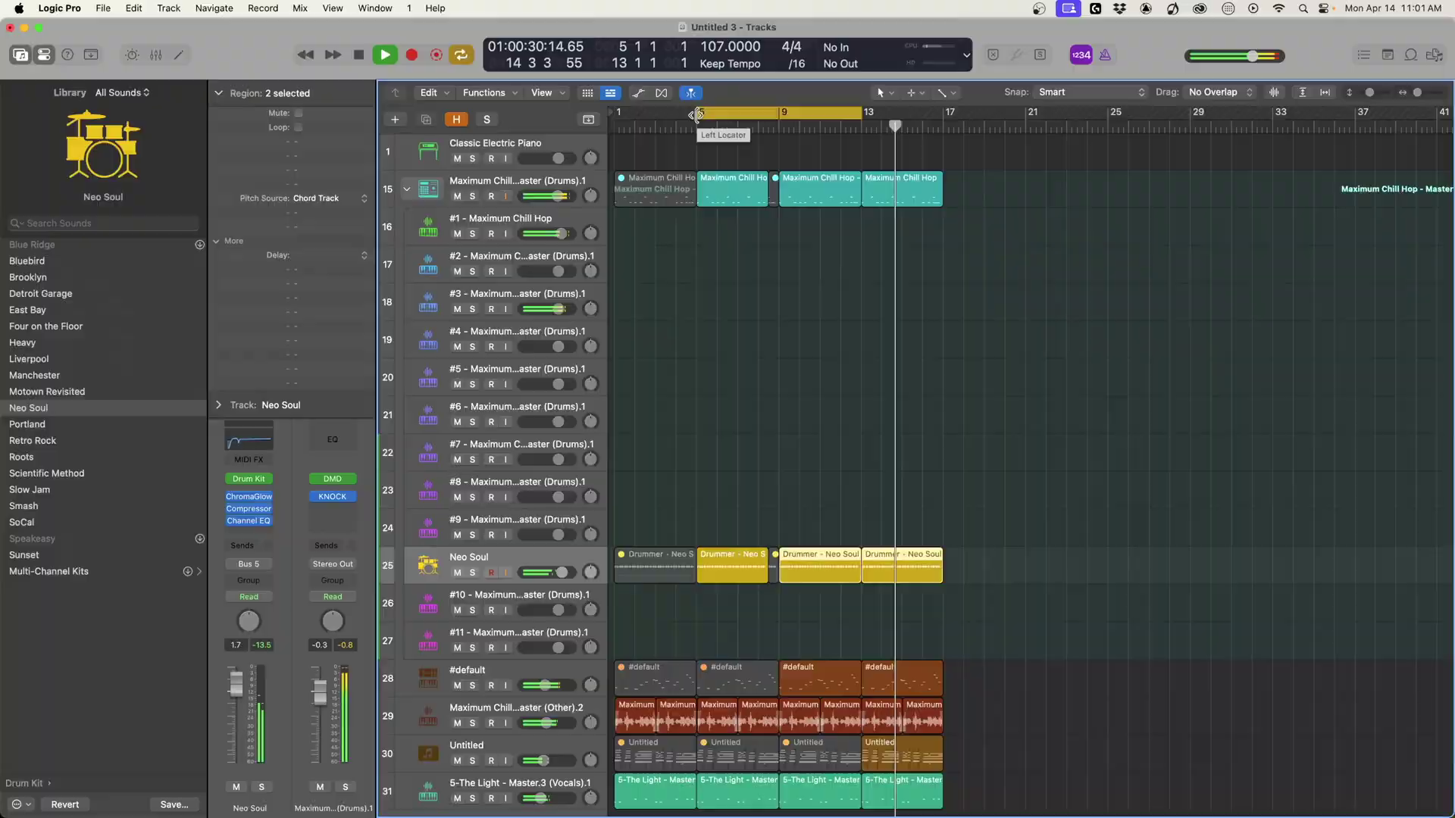
Stretch the cycle range so it spans bar 1 through bar 17.
left_click_drag(861, 114, 946, 115)
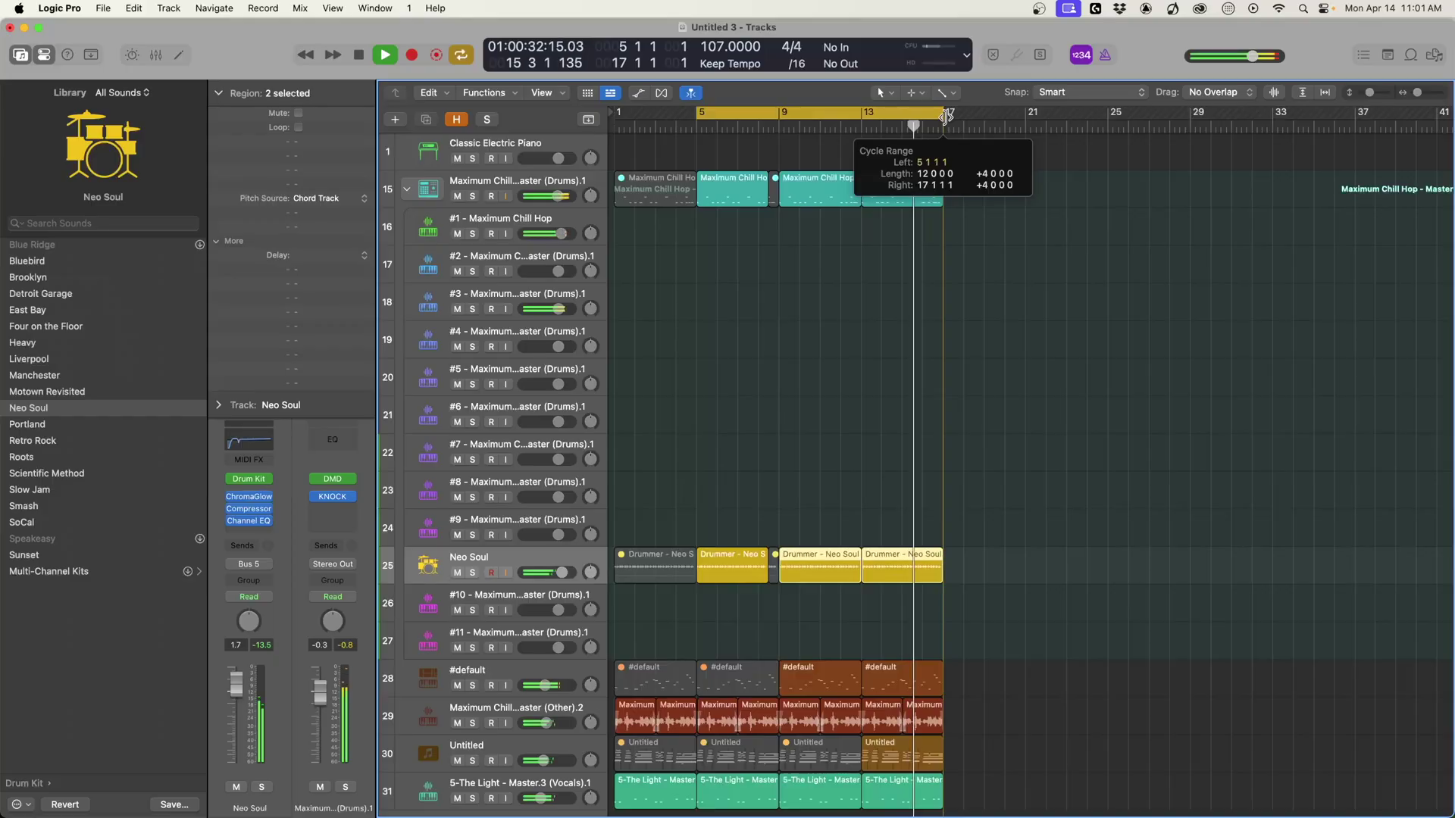
left_click_drag(698, 114, 617, 114)
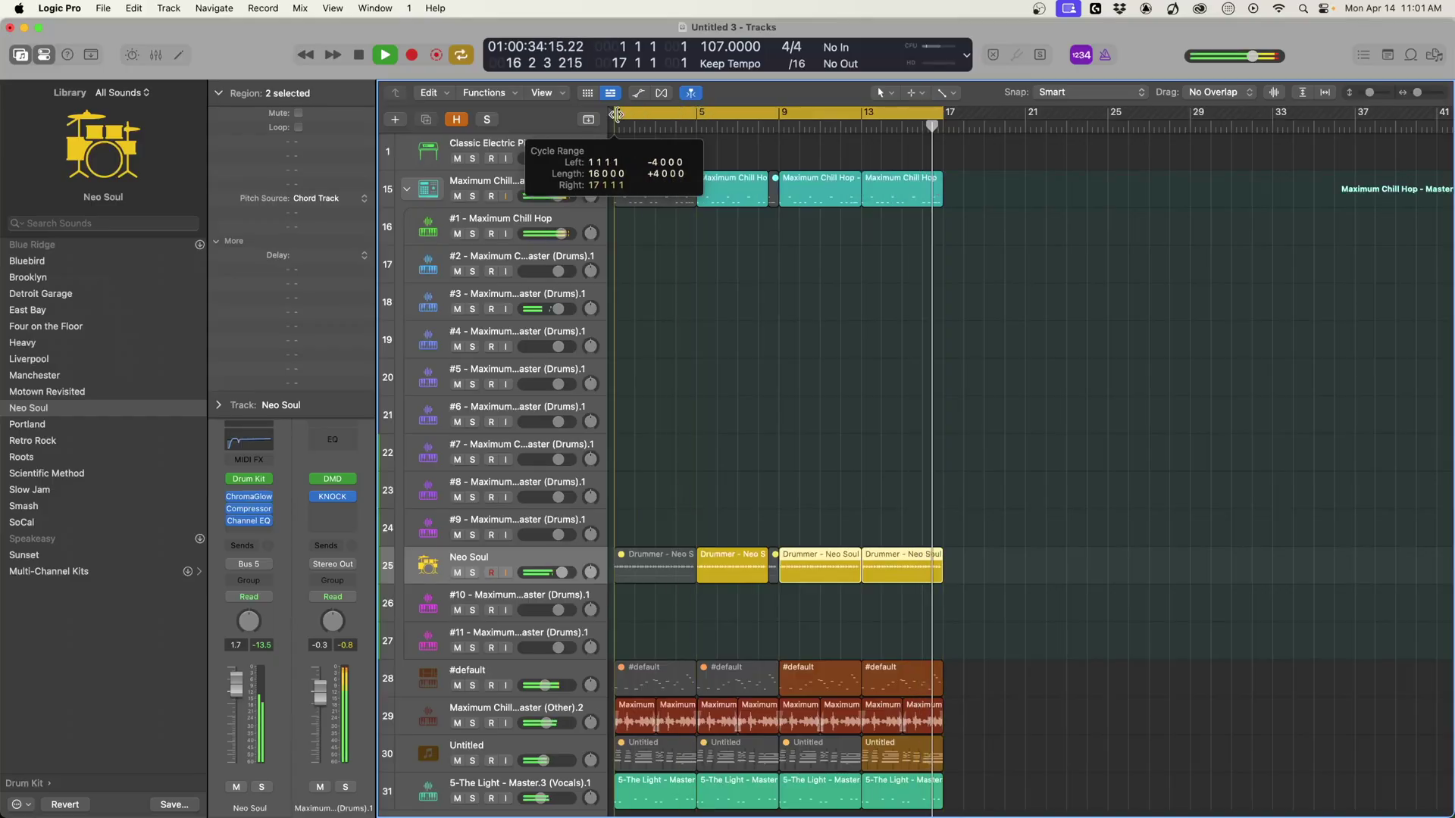